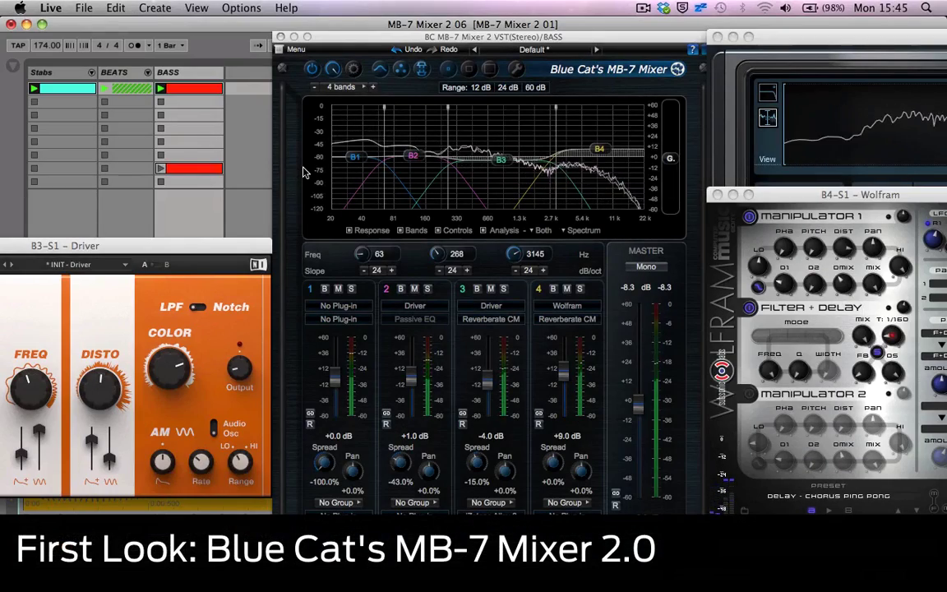
Move the Driver plug-in window so its controls are accessible and adjust its Res to about 3.2
drag(43, 246, 95, 174)
drag(15, 282, 17, 264)
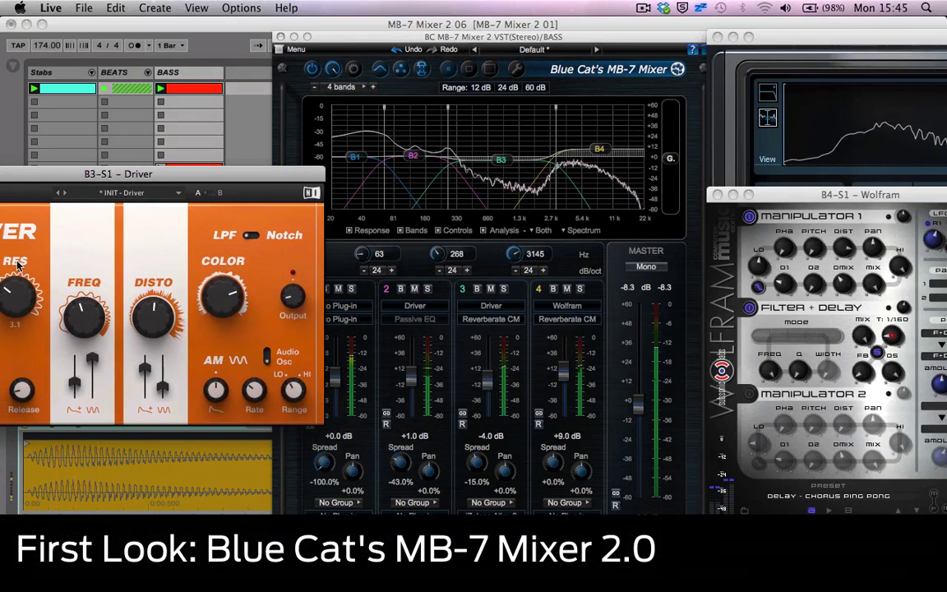
mouse_move(85, 307)
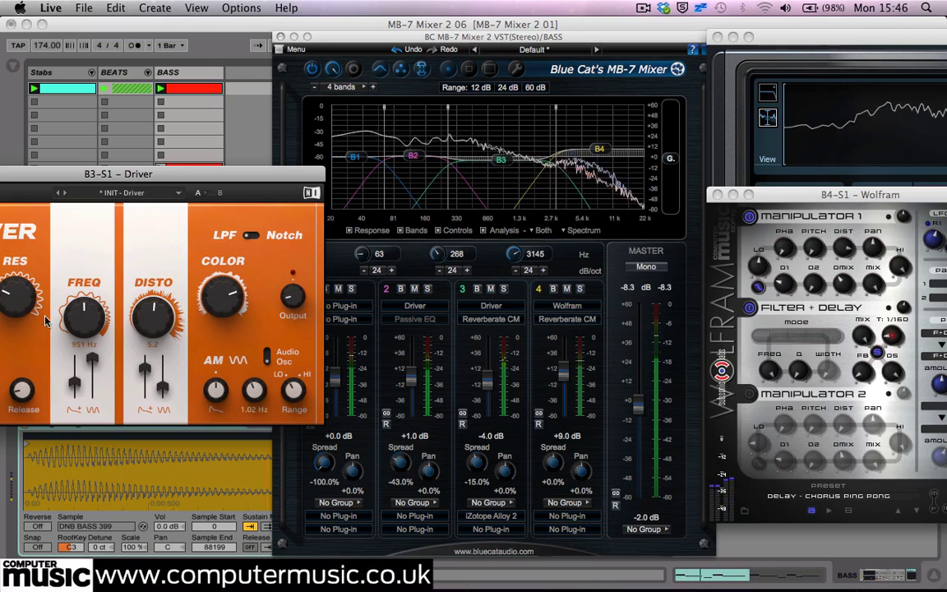
mouse_move(27, 260)
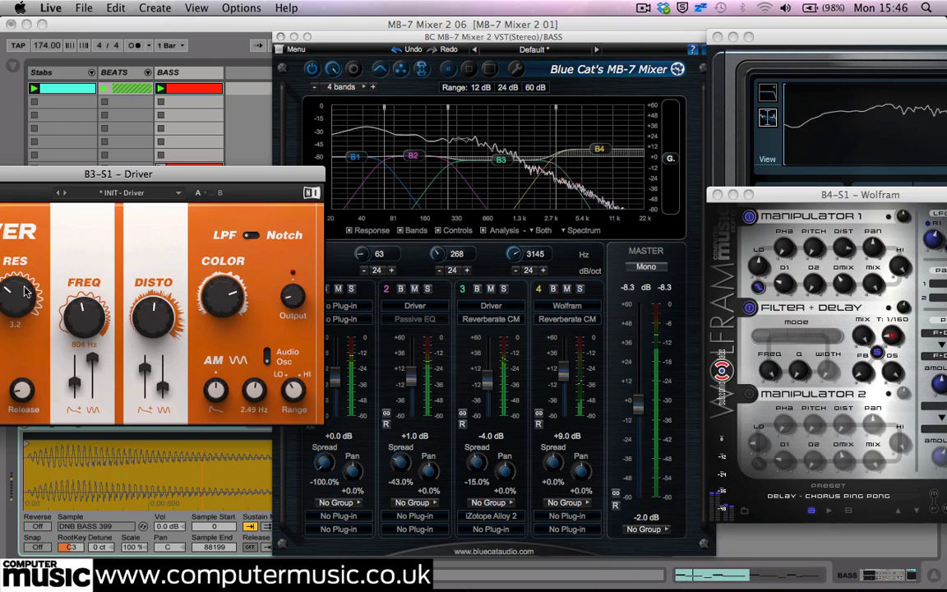
Adjust Driver's Res to about 2.3 and its AM Rate to about 7.20 Hz, varying Freq while the bass plays
drag(6, 306, 8, 318)
drag(242, 402, 272, 435)
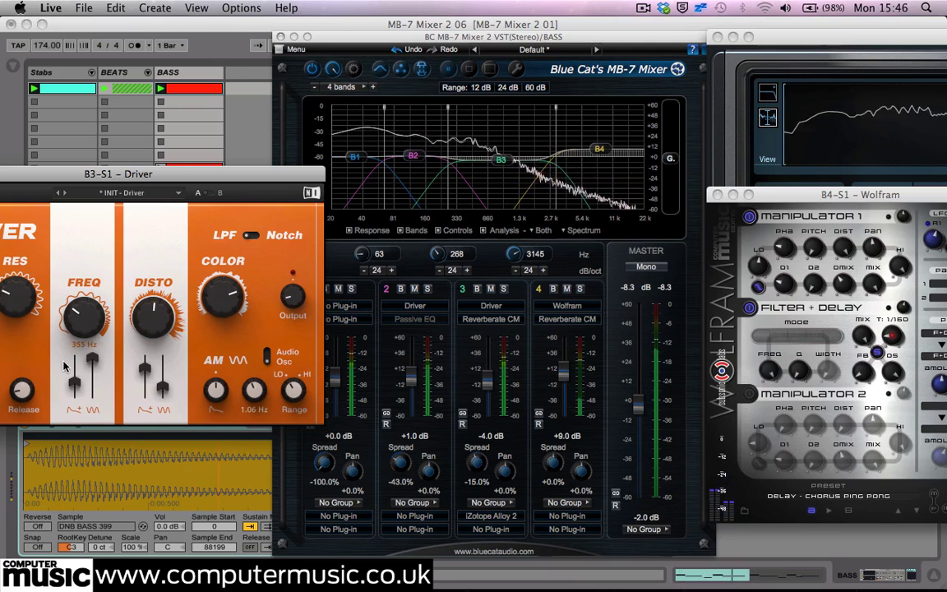
drag(254, 391, 254, 402)
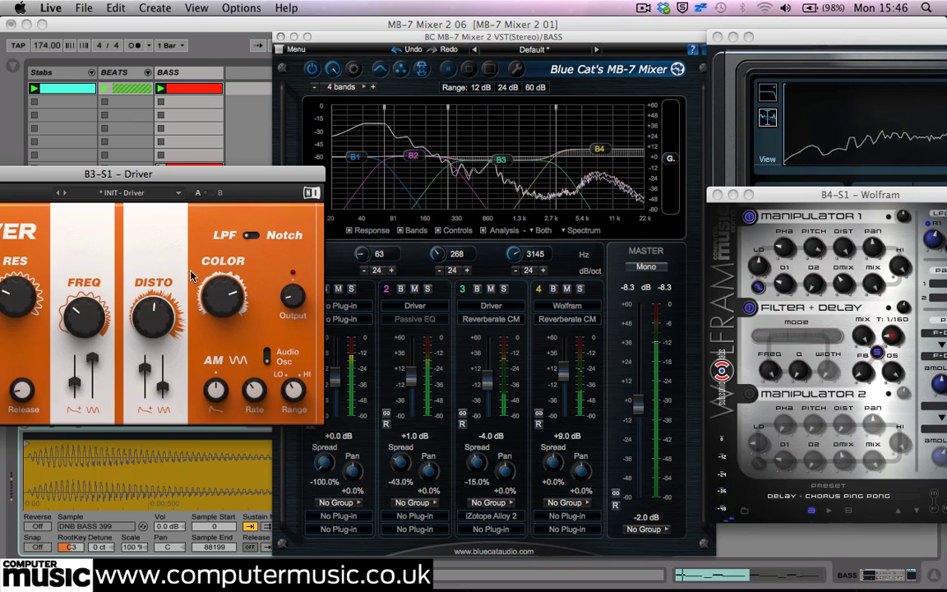
drag(68, 315, 15, 291)
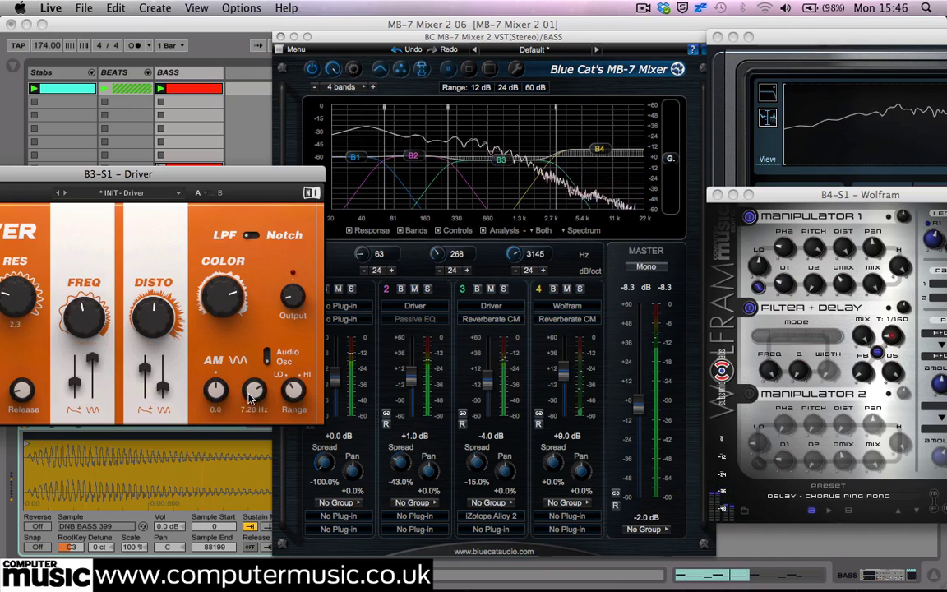
drag(238, 388, 252, 462)
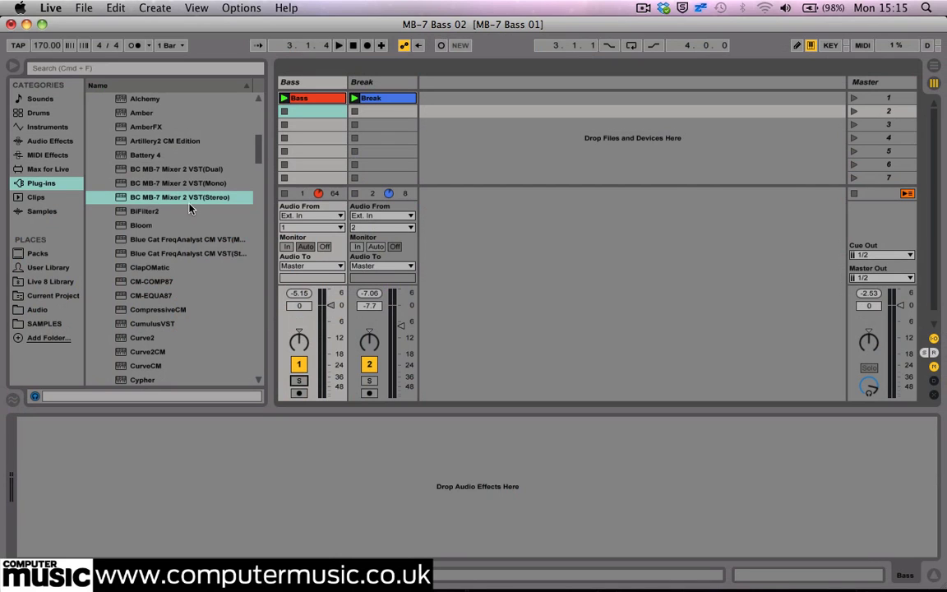
Start playback and load BC MB-7 Mixer 2 VST(Stereo) onto the Bass track
key(space)
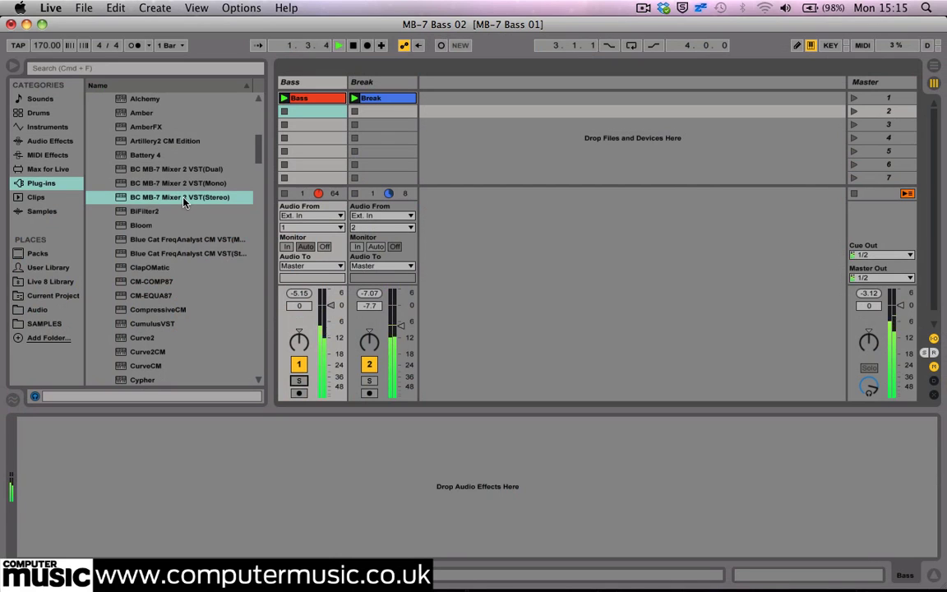
click(182, 198)
double_click(182, 197)
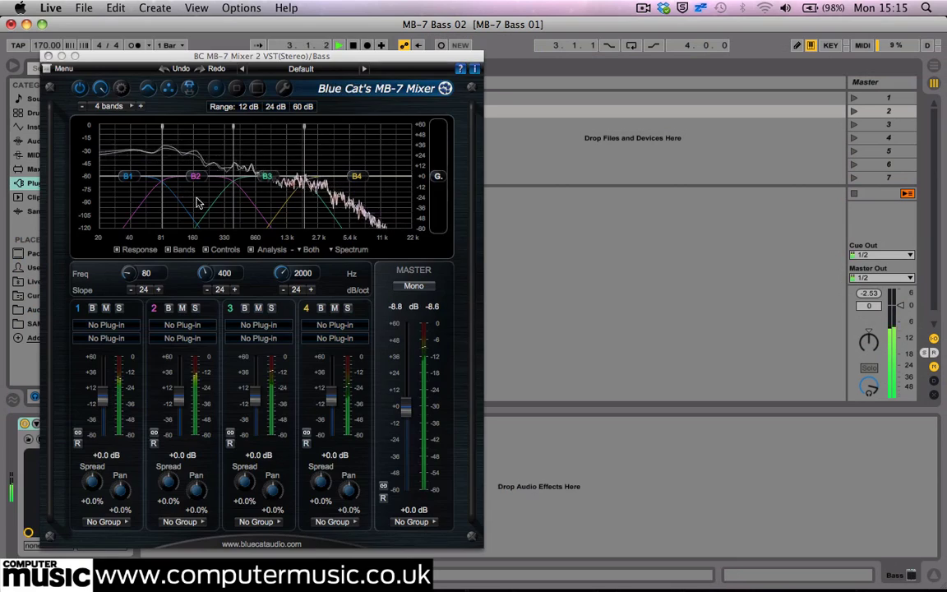
Solo the Bass track and hide the browser, placing the mixer plug-in window clear of both tracks
drag(188, 54, 610, 50)
click(300, 381)
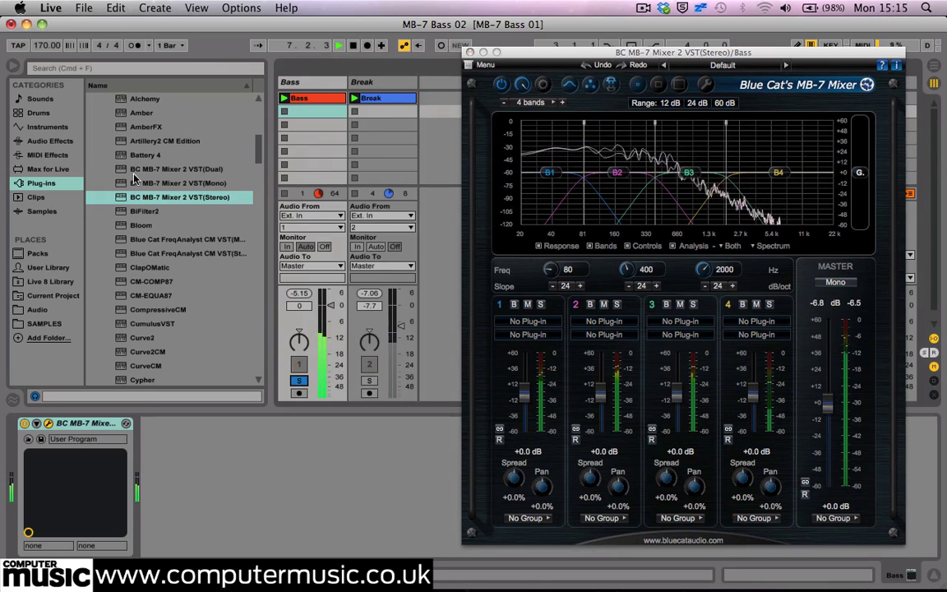
click(14, 65)
drag(519, 51, 359, 55)
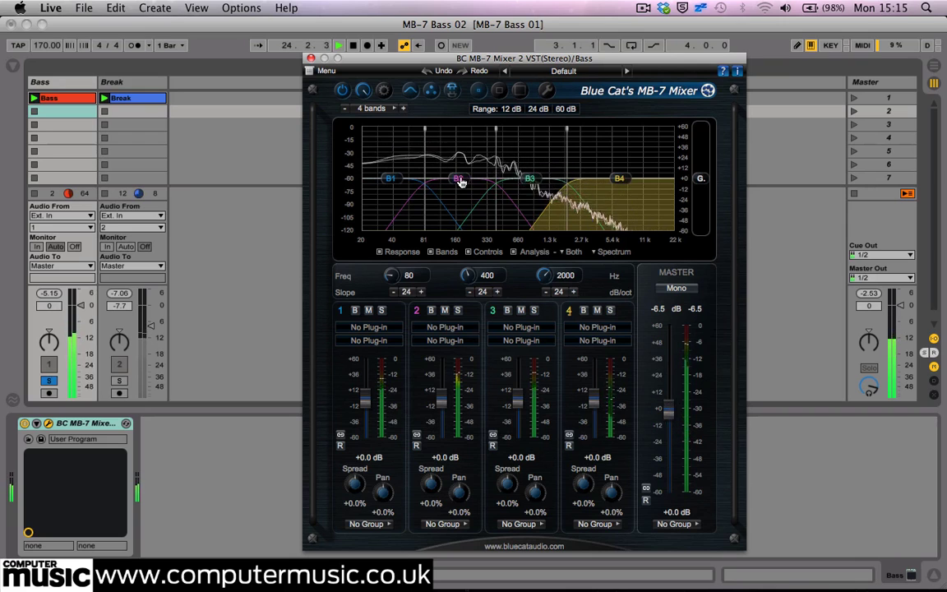
Try the mixer with 5 bands and 7 bands, and return it to 4 bands
click(372, 108)
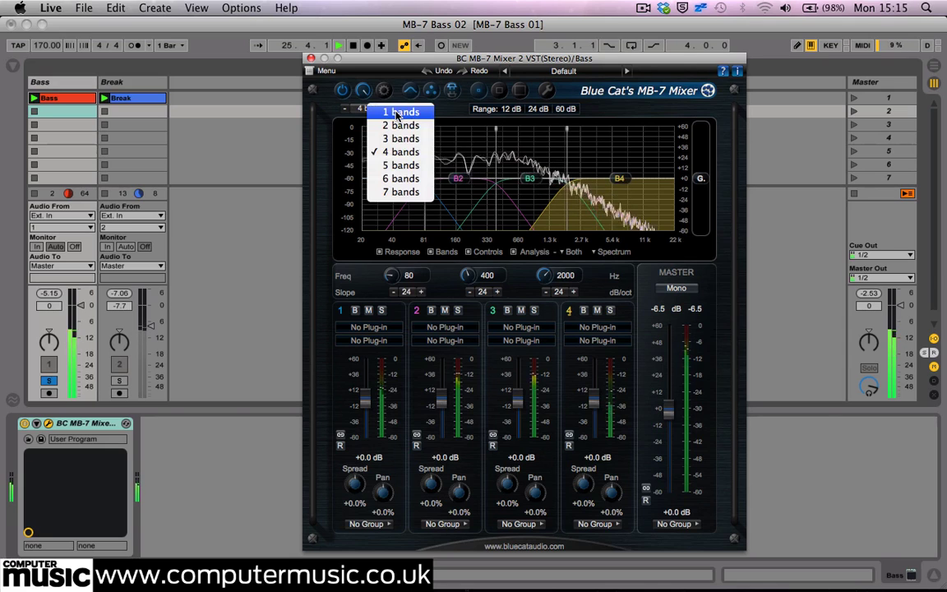
click(408, 166)
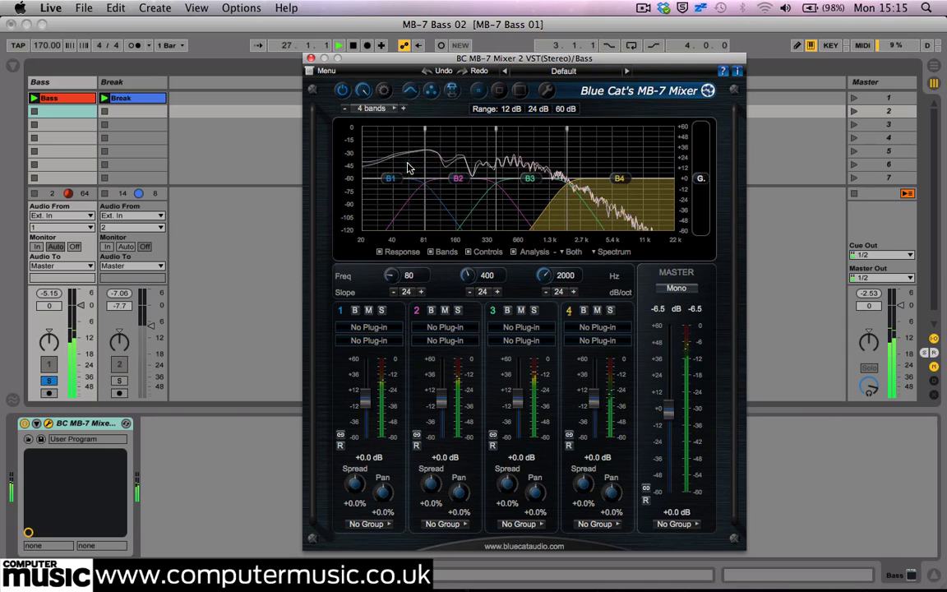
click(369, 109)
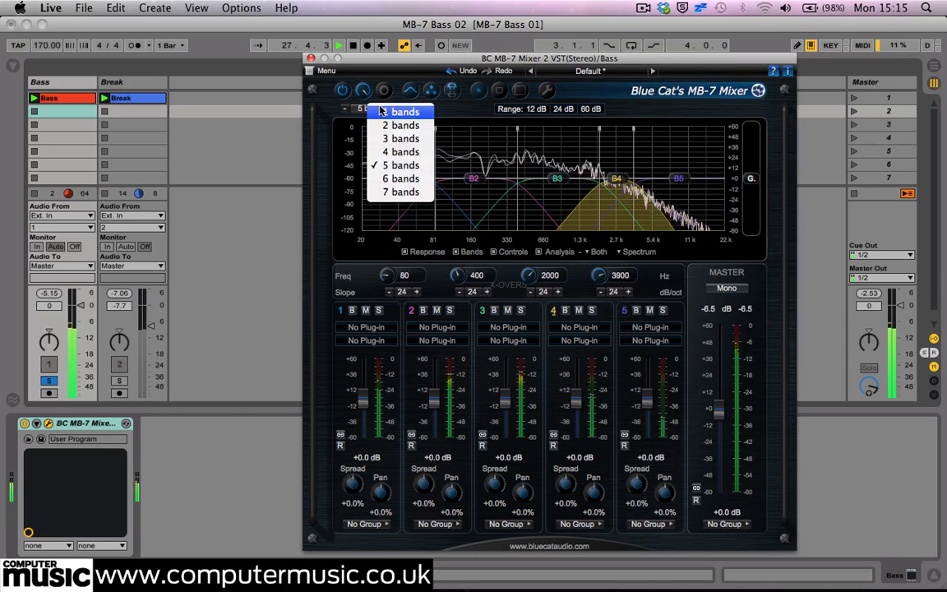
click(396, 191)
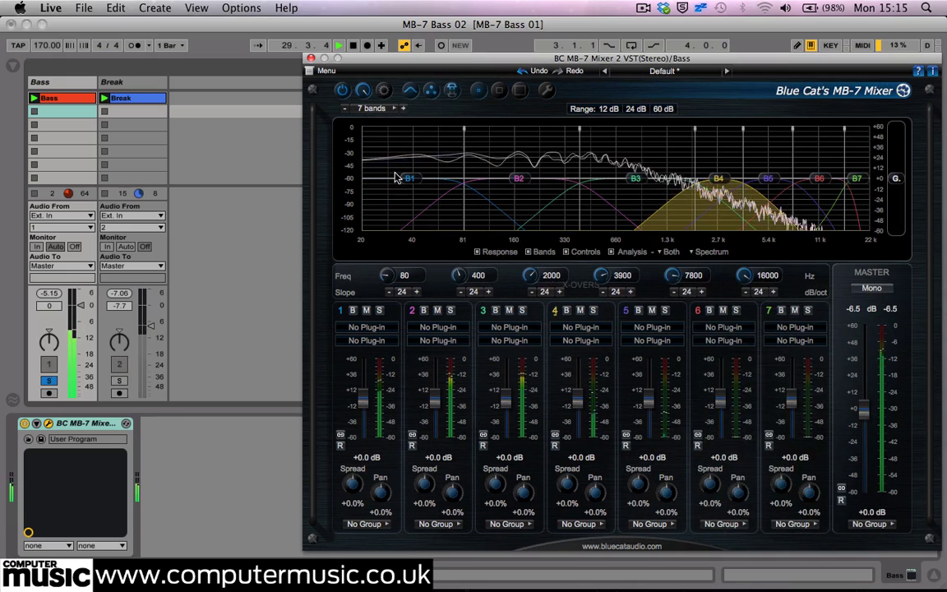
click(374, 108)
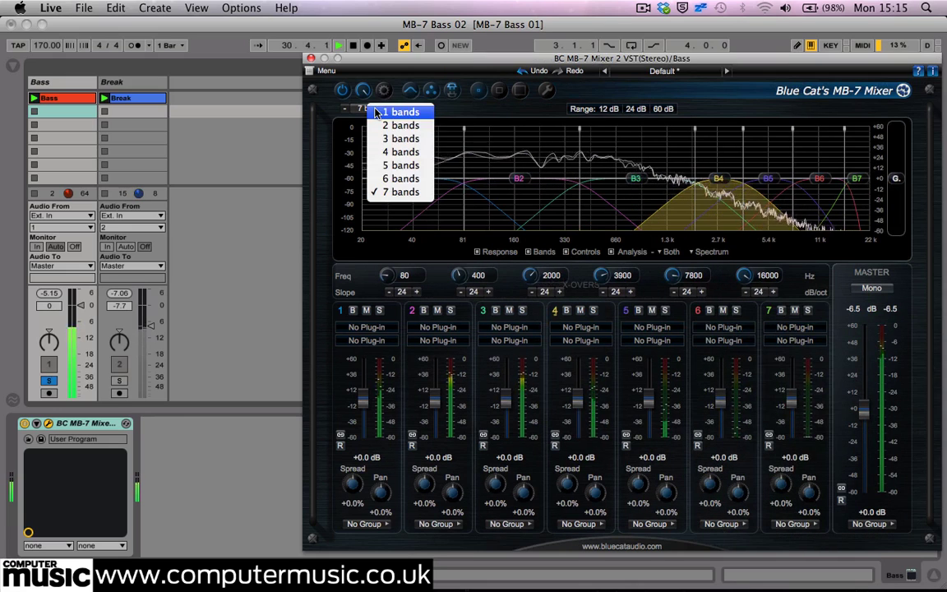
click(390, 152)
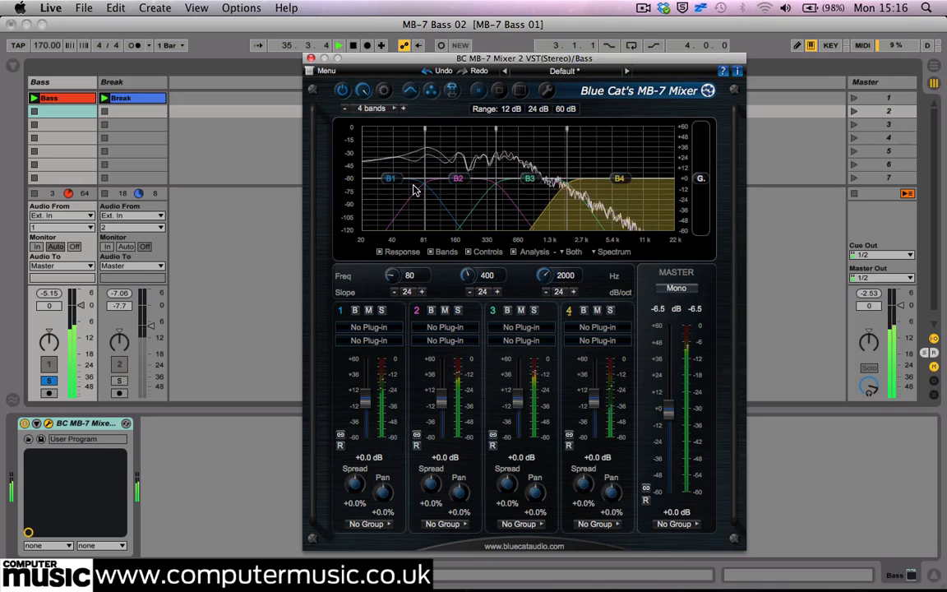
Compare the mixer's 12 dB, 24 dB and 60 dB display ranges, leaving the range at 24 dB
click(513, 112)
click(537, 112)
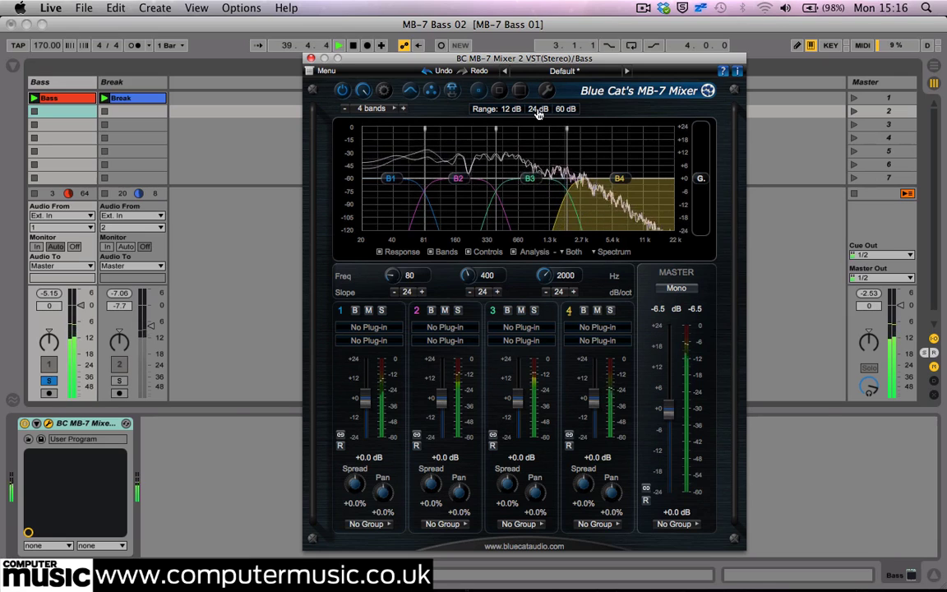
click(564, 112)
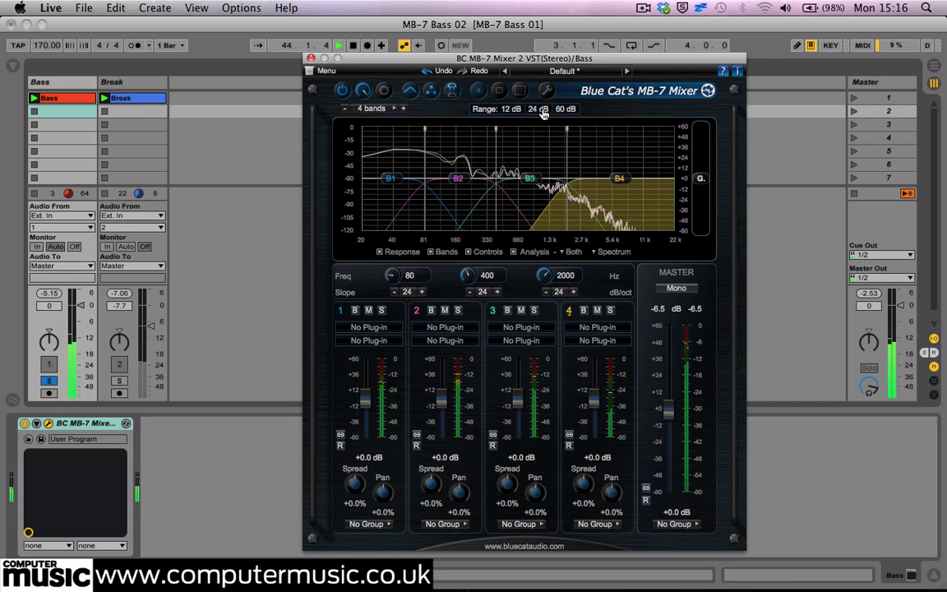
click(511, 112)
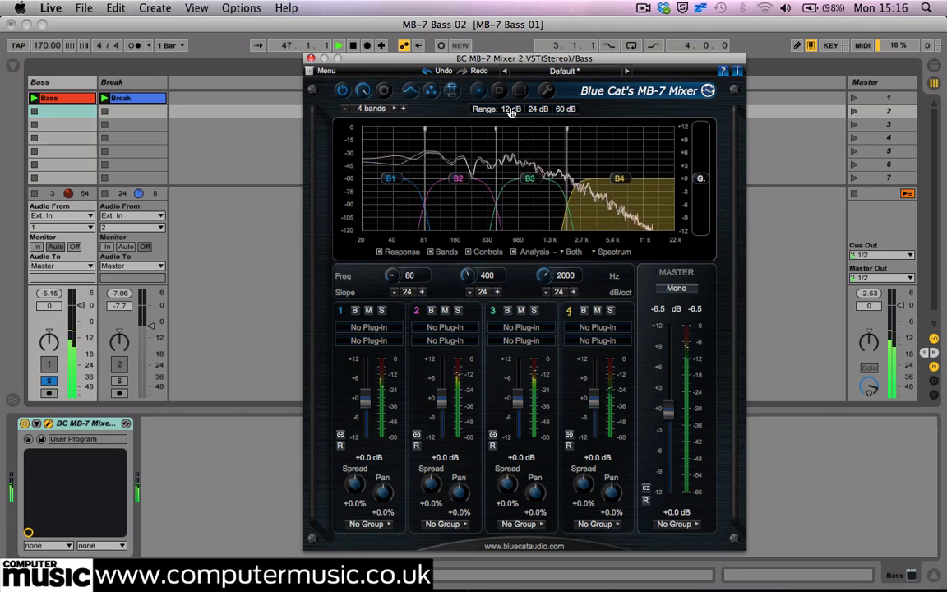
click(530, 110)
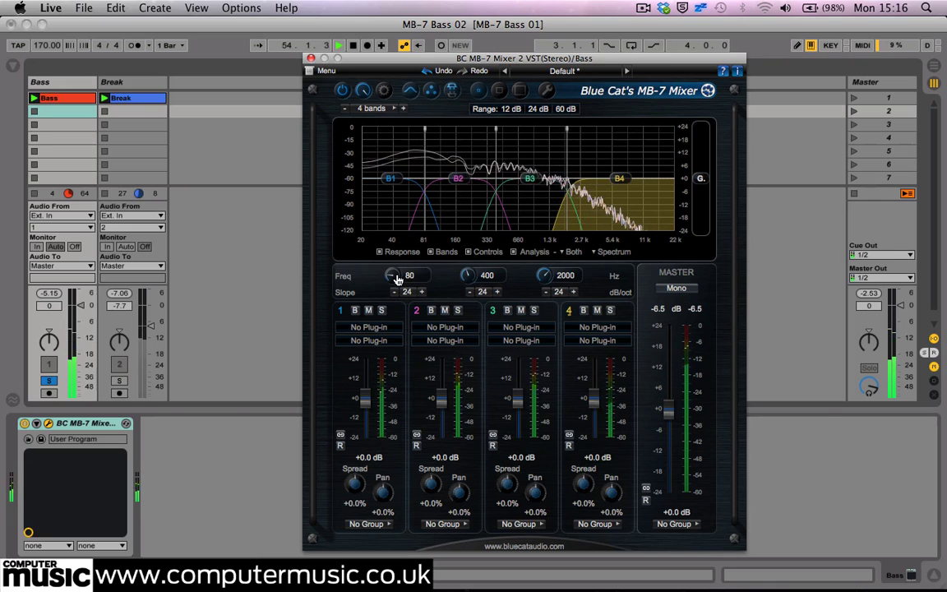
Shift the three crossover frequencies freehand to about 90, 435 and 2617 Hz
mouse_move(397, 280)
mouse_down()
mouse_move(398, 269)
mouse_move(395, 276)
mouse_up()
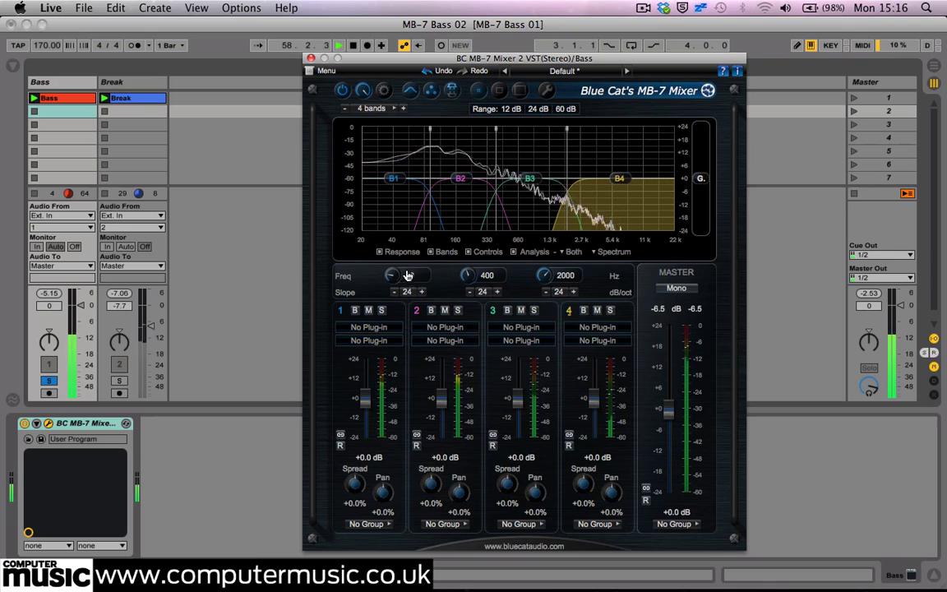
drag(495, 163, 491, 163)
drag(566, 144, 499, 158)
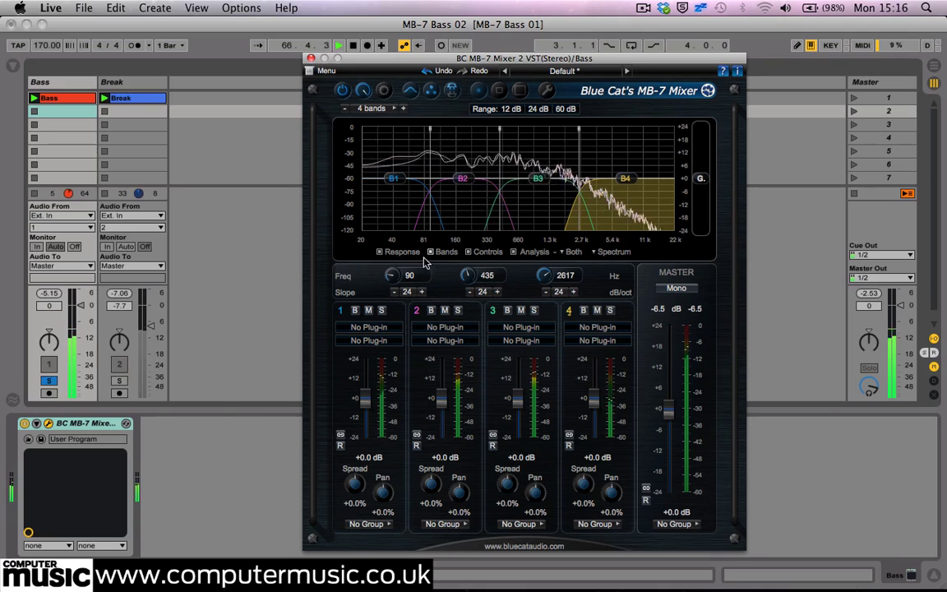
Set the band 1-2 crossover frequency to exactly 80 Hz and the band 2-3 crossover to 300 Hz
mouse_move(410, 279)
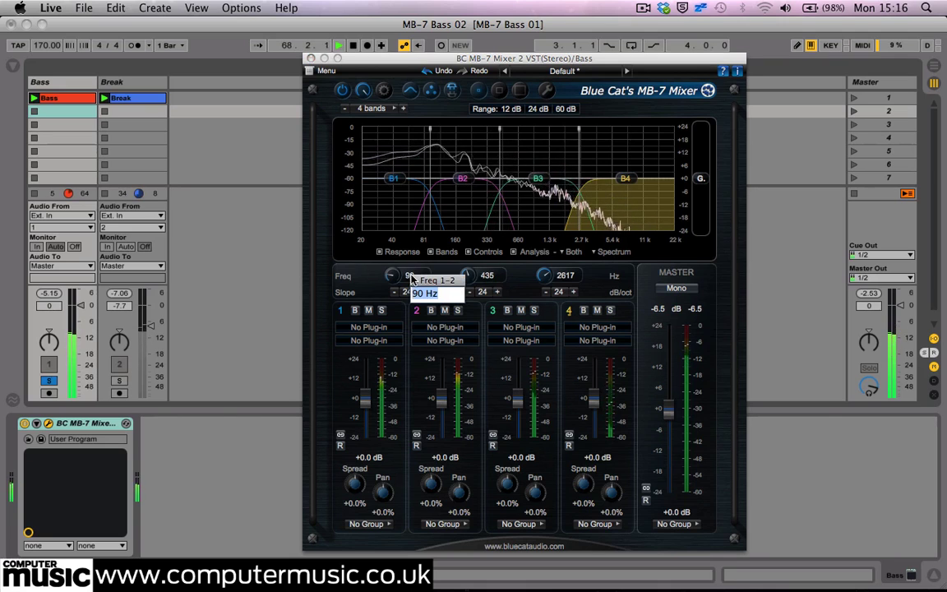
scroll(412, 279, down, 2)
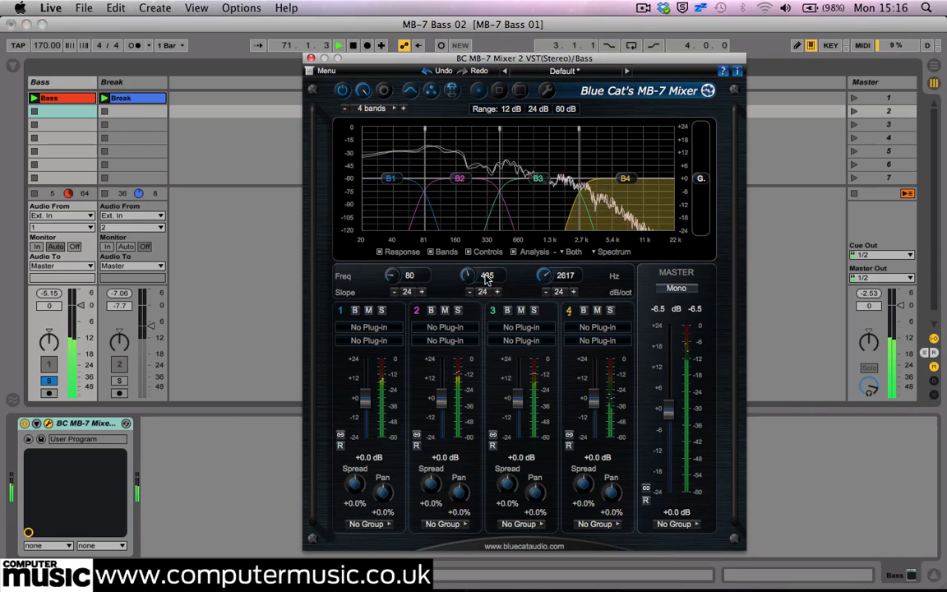
mouse_move(486, 278)
text(3)
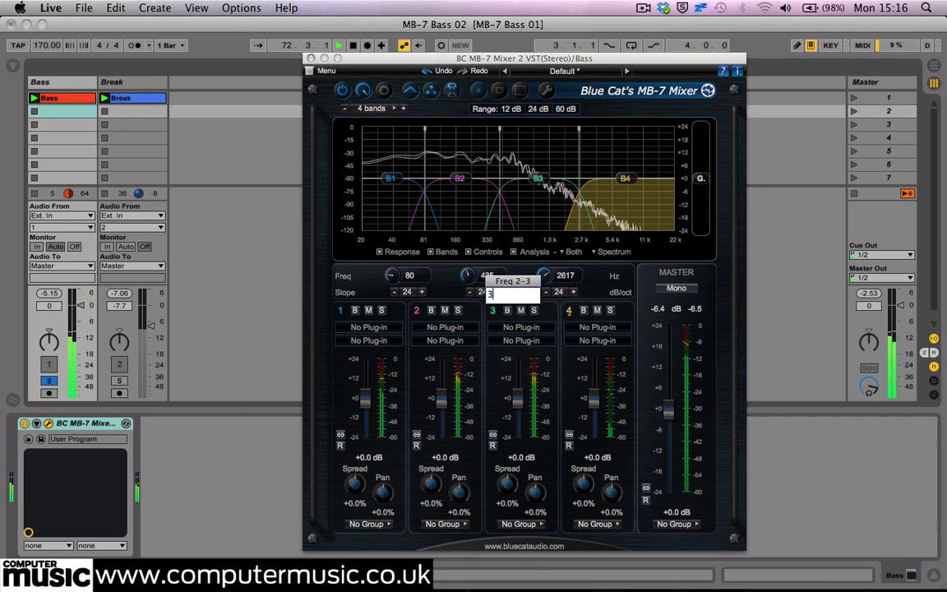
text(00)
key(Return)
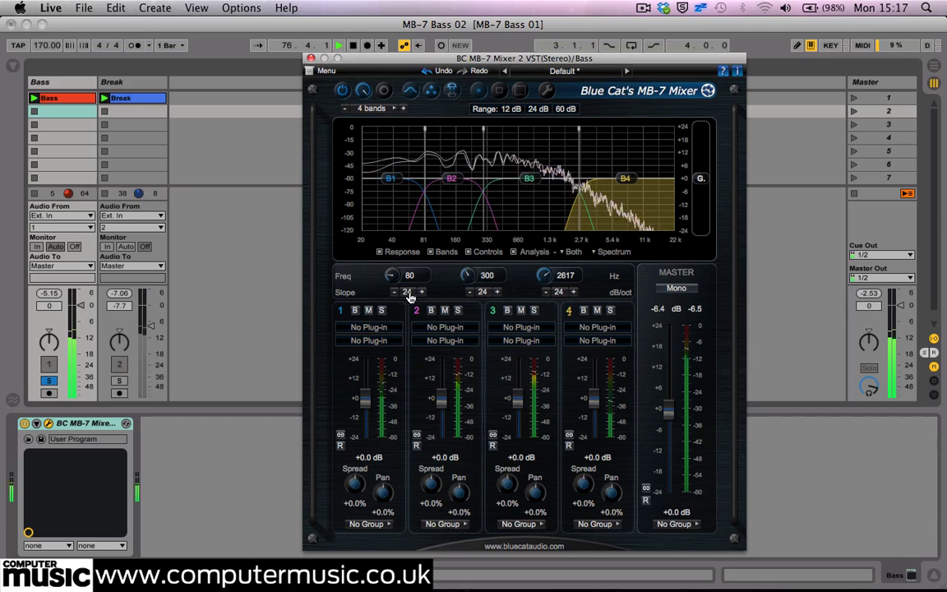
Try slopes of 96 dB/oct and 6 dB/oct on the band 1-2 crossover, and return it to 24 dB/oct
click(407, 294)
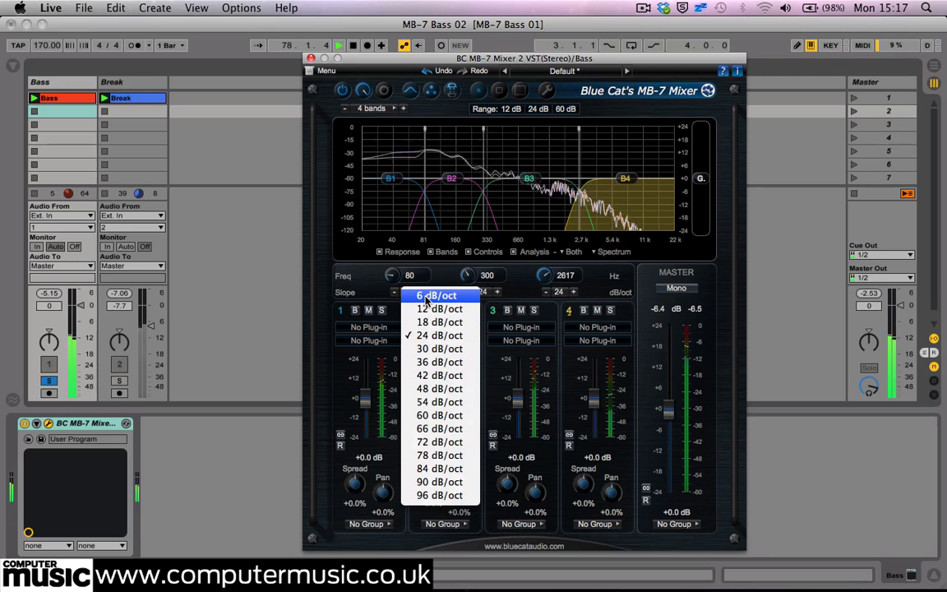
click(455, 496)
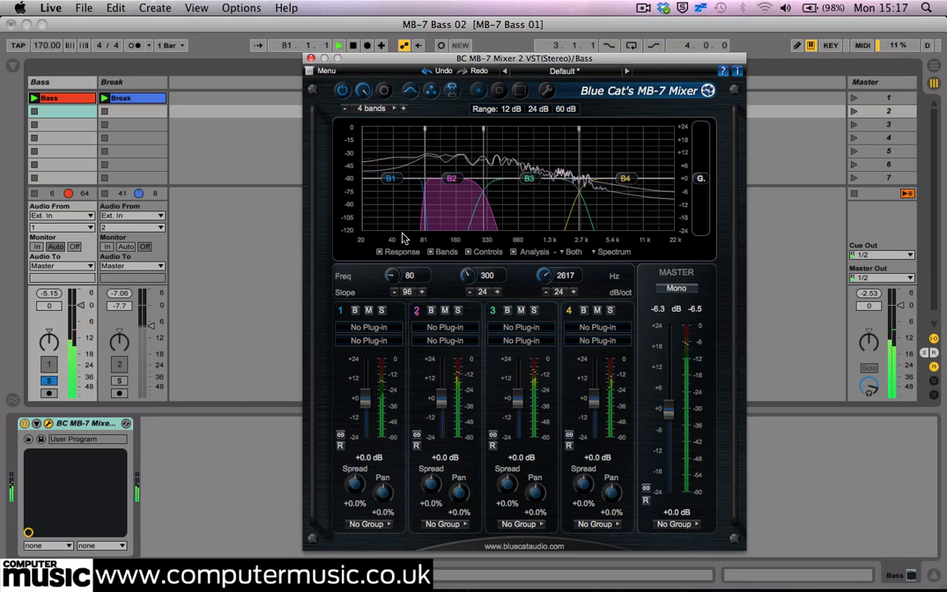
click(410, 293)
click(418, 299)
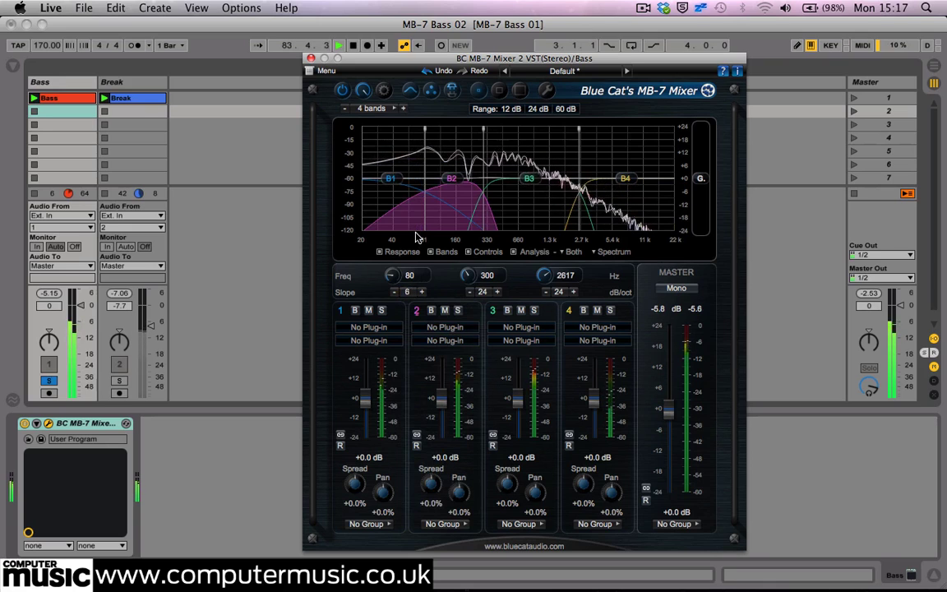
click(413, 293)
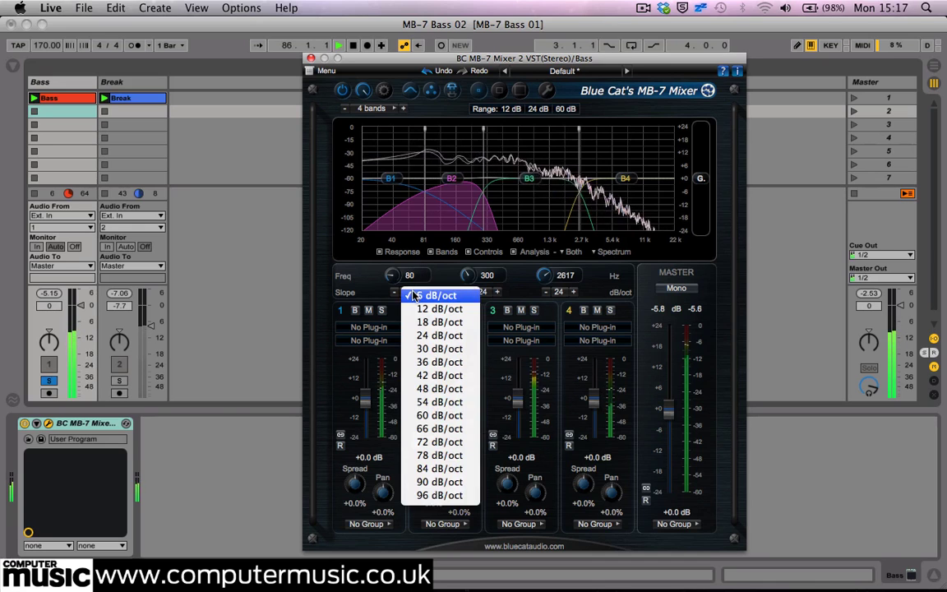
click(421, 334)
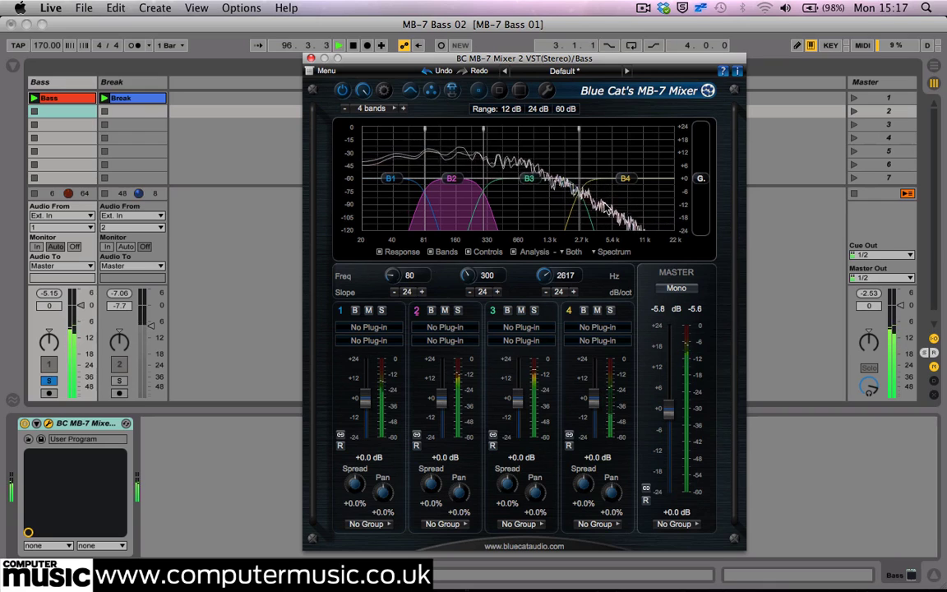
Show the spectrum analysis for the Left channel and the Right channel individually, and return it to Both
click(565, 255)
click(590, 255)
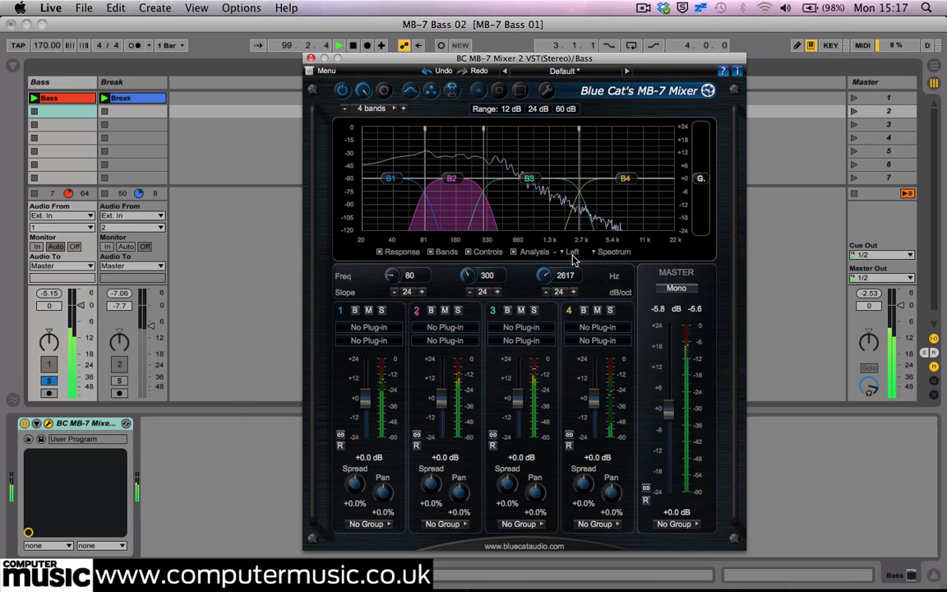
click(565, 256)
click(578, 279)
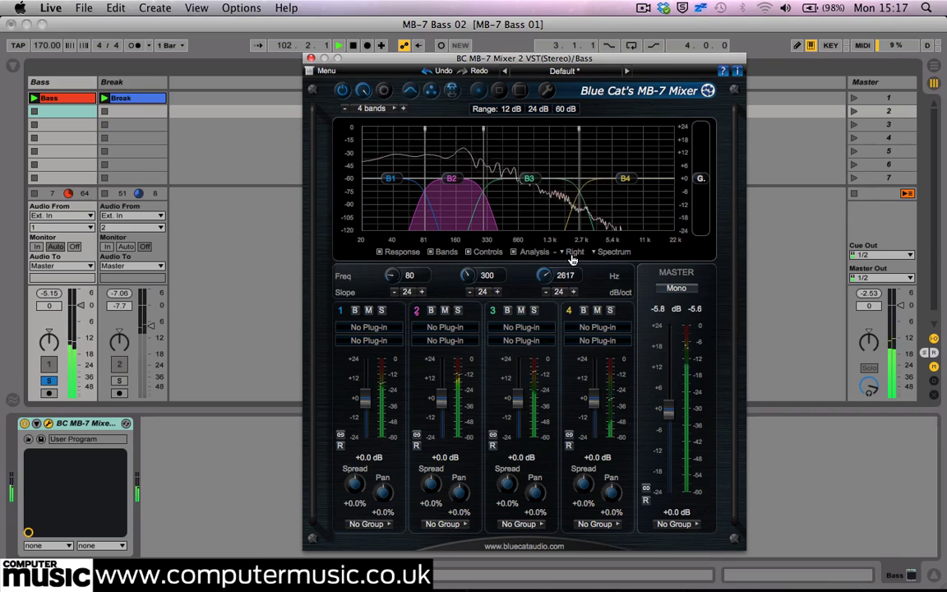
click(572, 257)
click(582, 269)
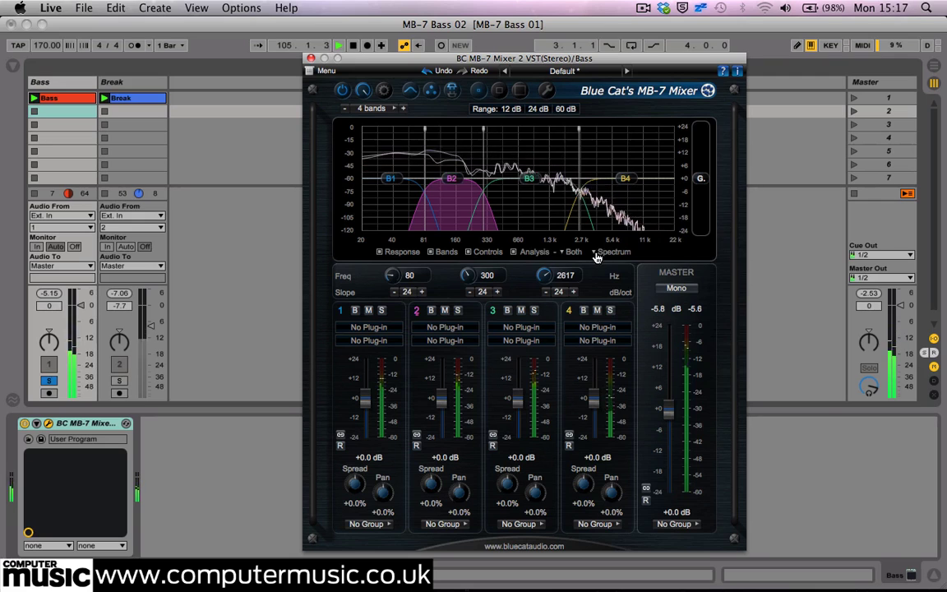
Show the analysis as a Grey Spectrogram and then a Color Spectrogram, and return it to Spectrum
click(596, 255)
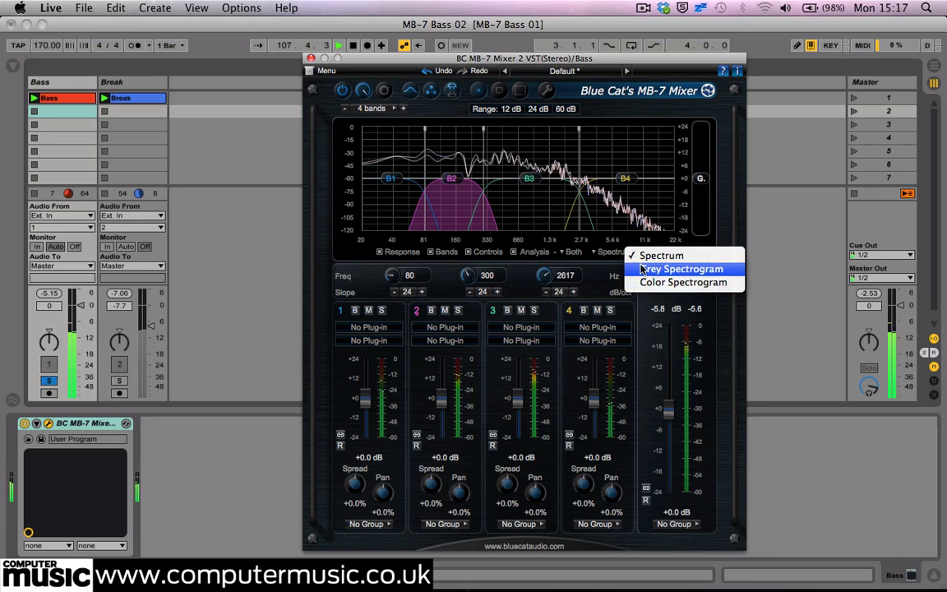
click(643, 269)
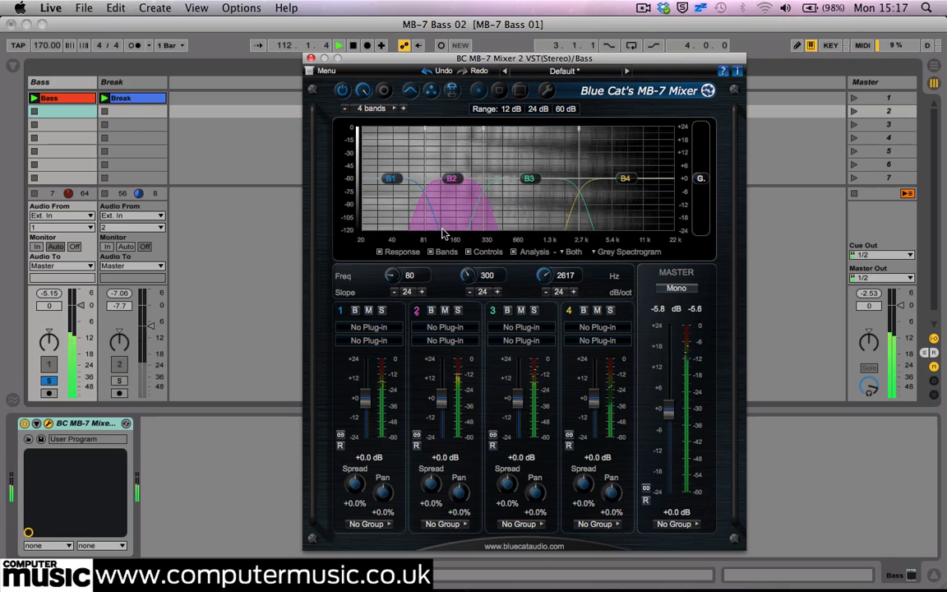
click(606, 255)
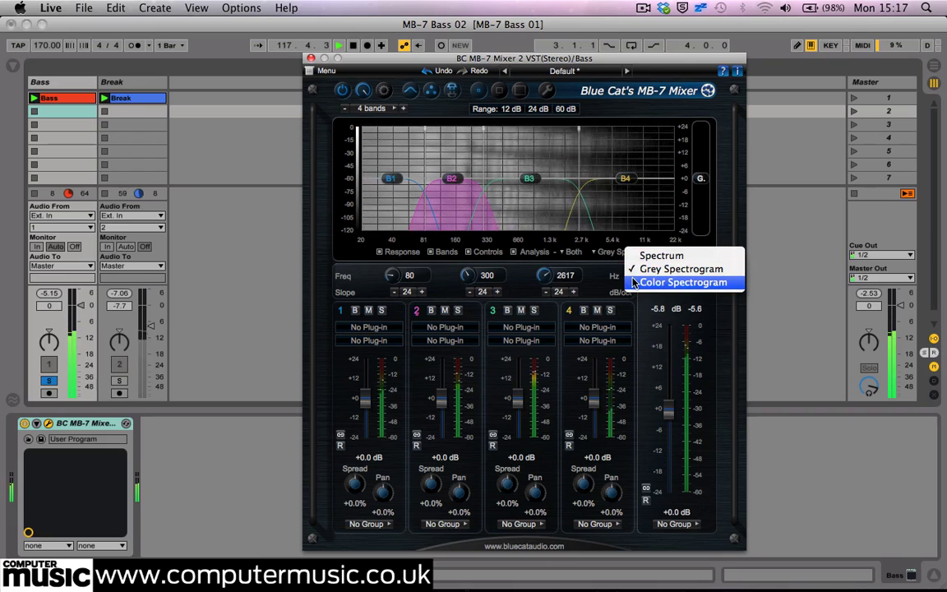
click(633, 283)
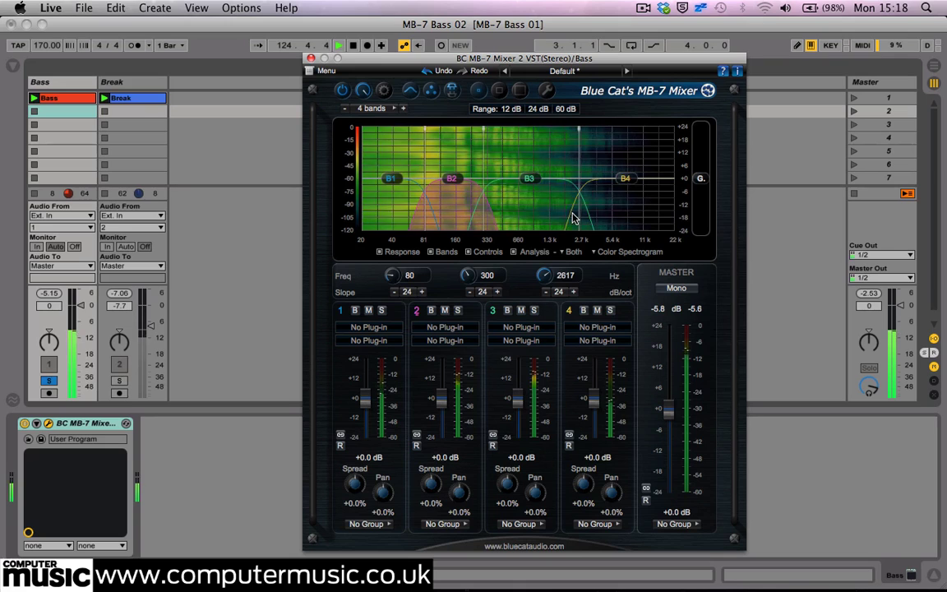
click(594, 252)
click(622, 261)
click(622, 253)
click(650, 253)
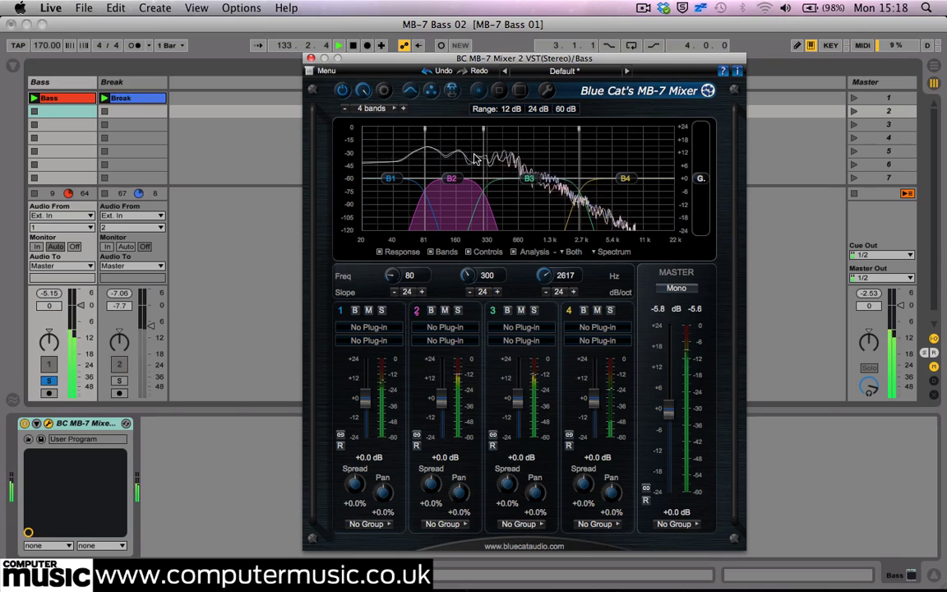
Hide and restore the mixer's band controls section, and hide and show the Bands curves on the graph
click(433, 95)
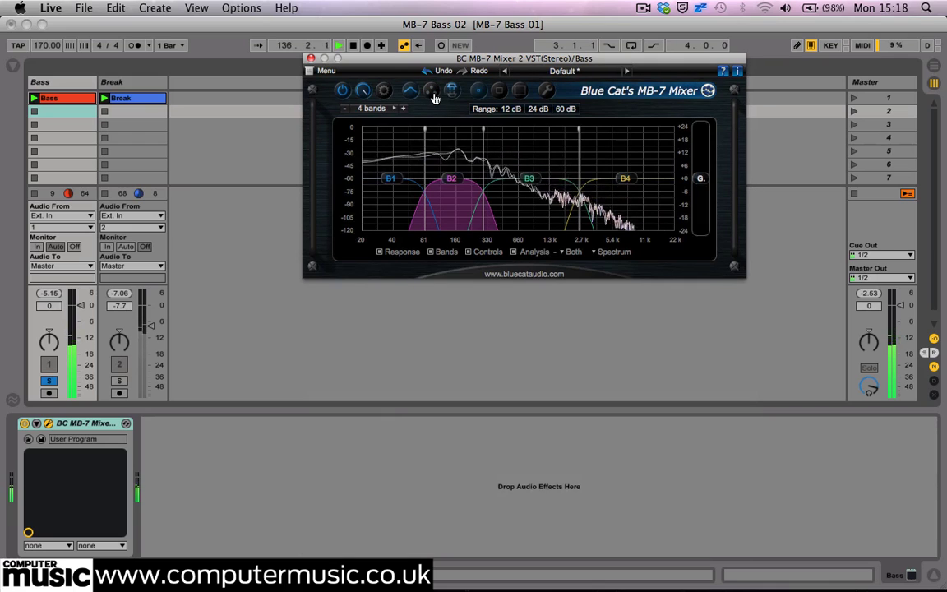
click(433, 97)
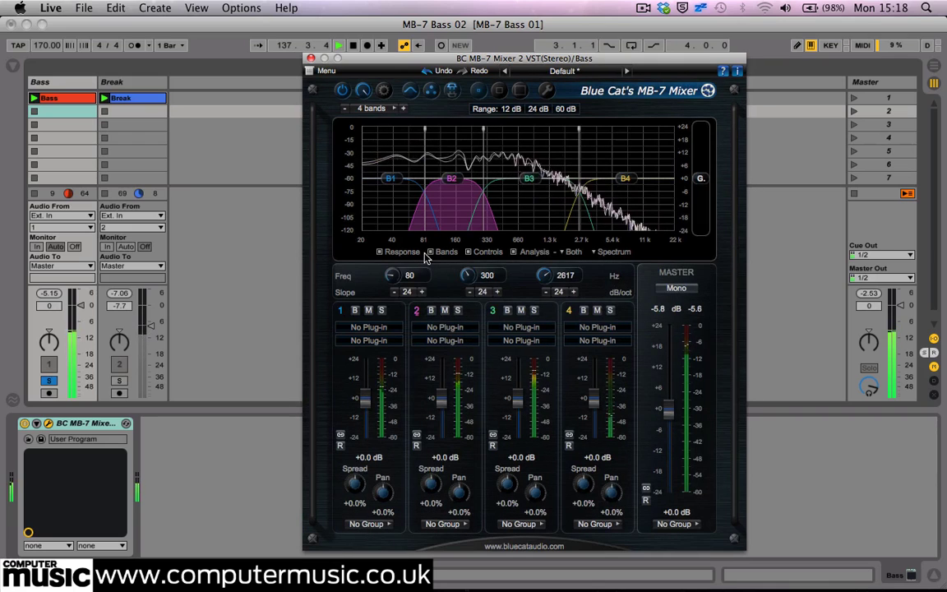
click(429, 253)
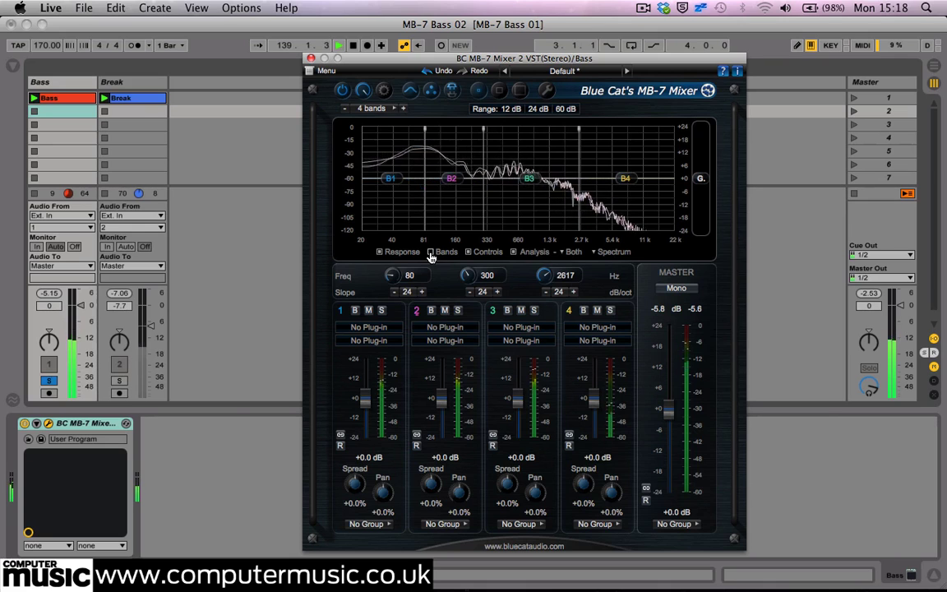
click(429, 253)
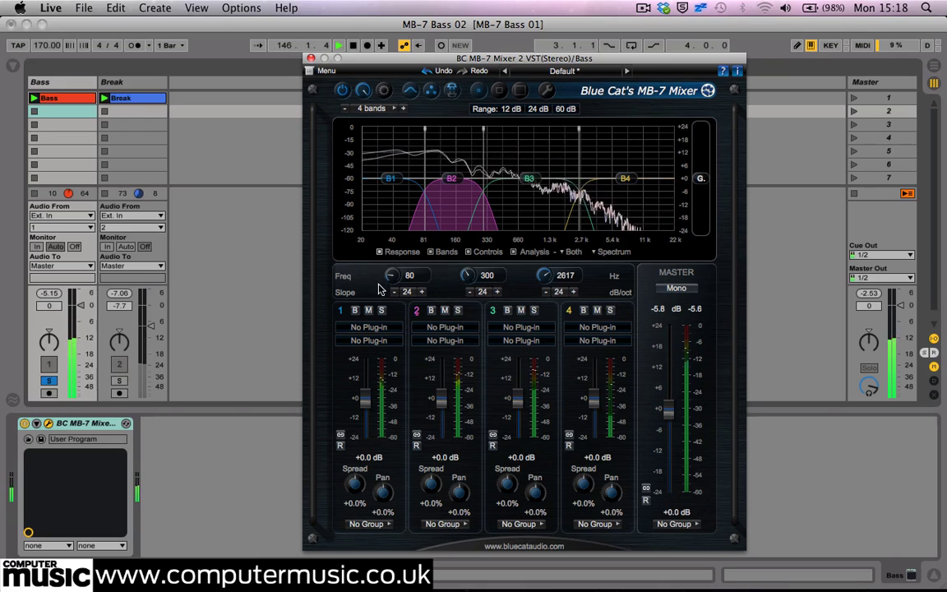
Solo bands 1, 2, 3 and 4 one after another to audition each, releasing every solo
click(382, 311)
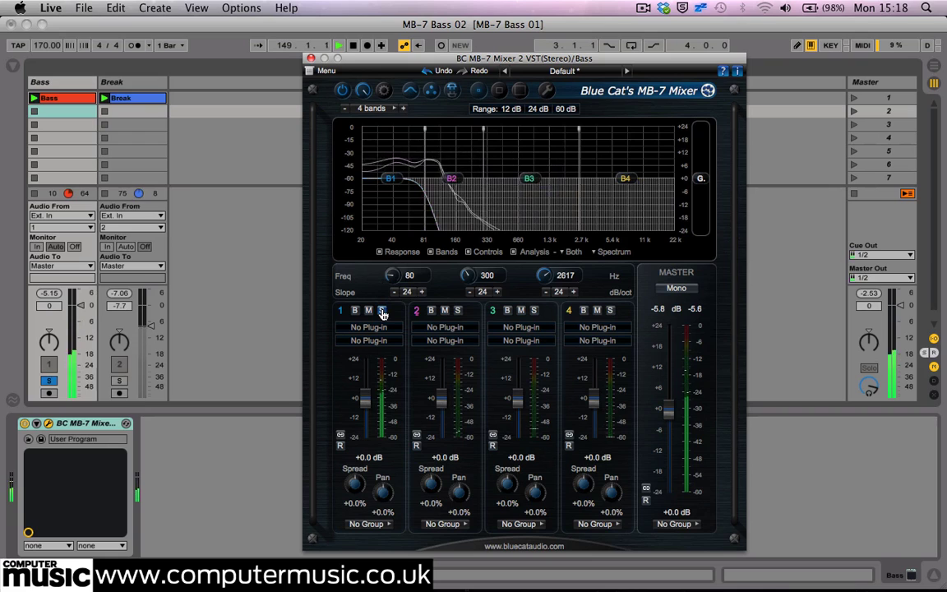
click(382, 311)
click(458, 311)
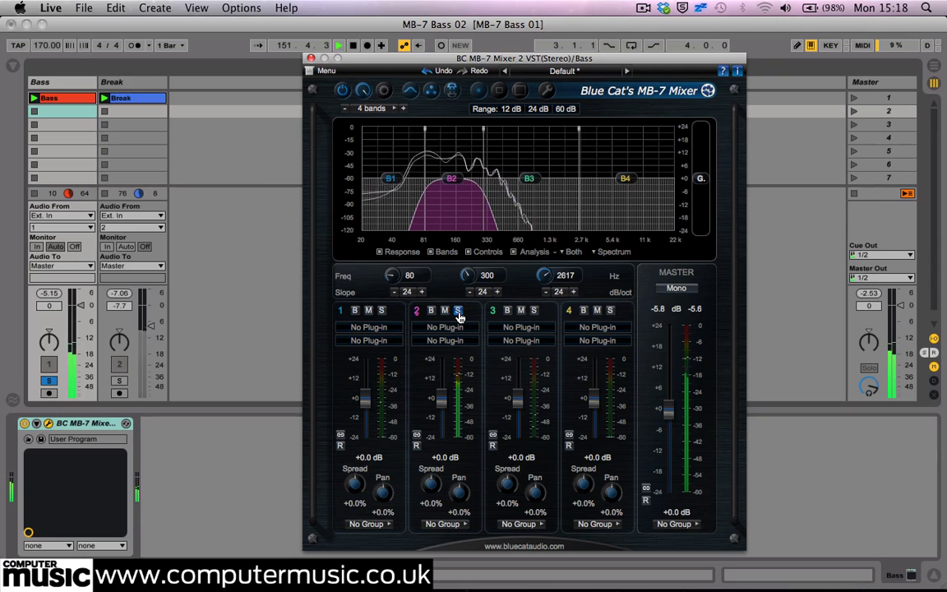
click(457, 311)
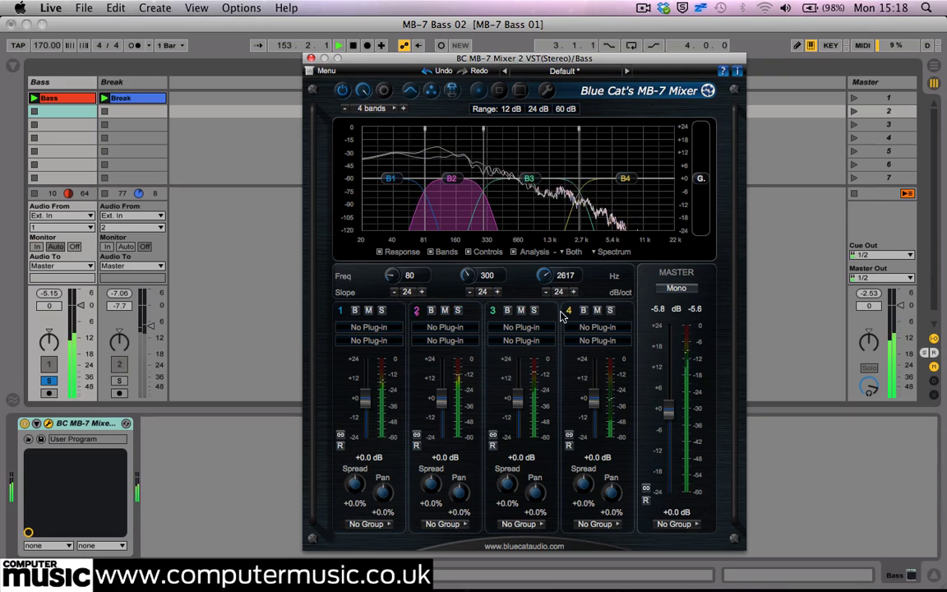
click(535, 312)
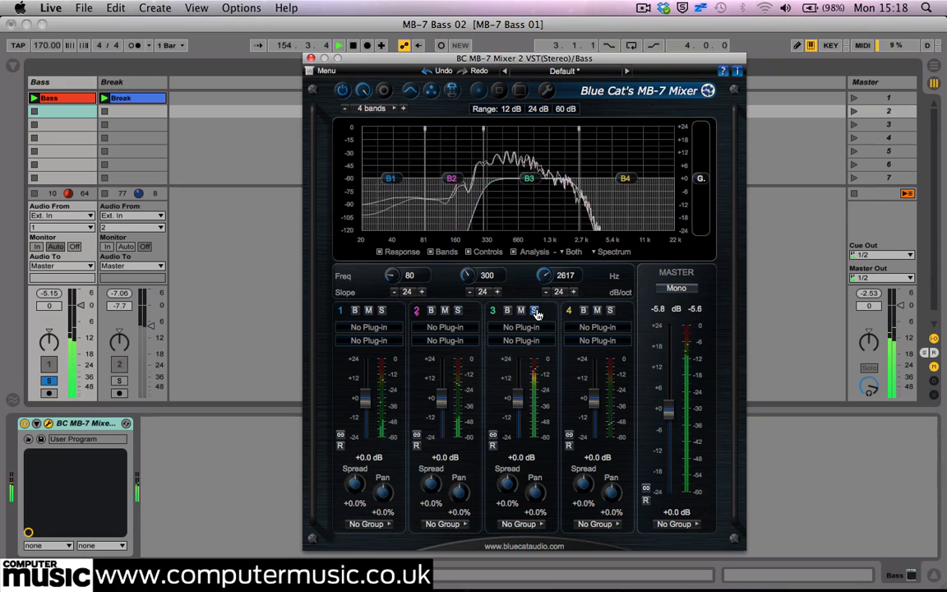
click(535, 311)
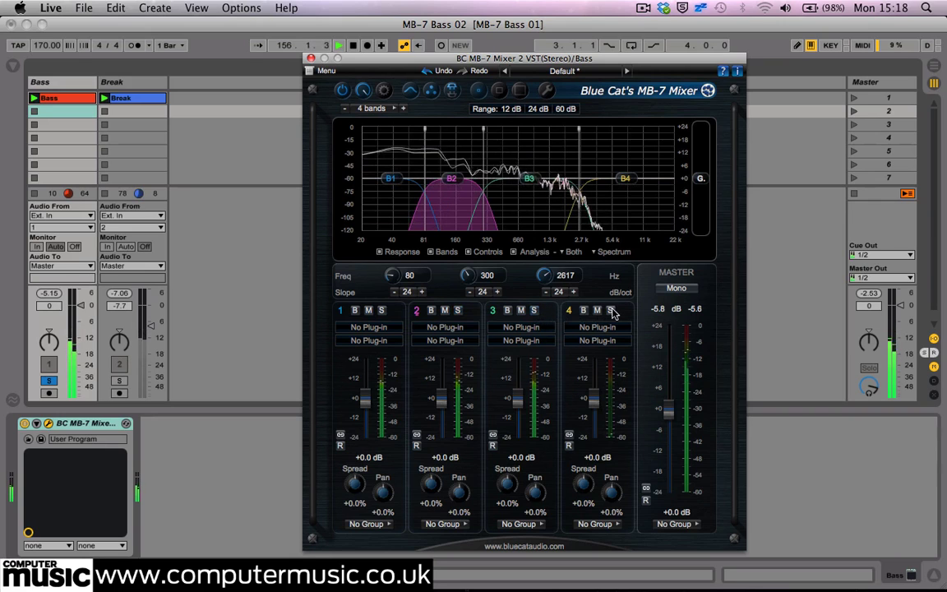
click(612, 312)
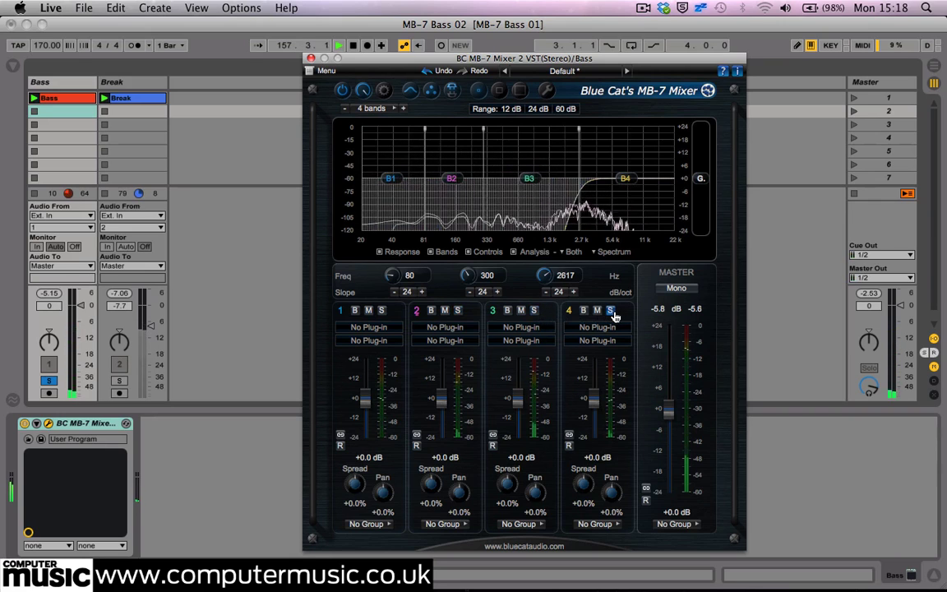
click(612, 311)
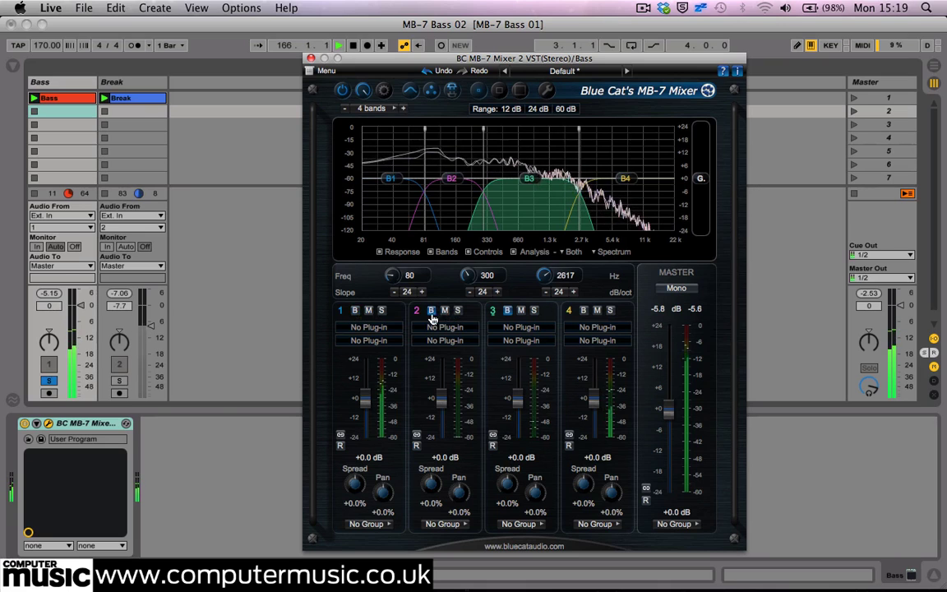
Try soloing band 2 while band 3 is bypassed, and clear both the solo and the bypass
click(458, 311)
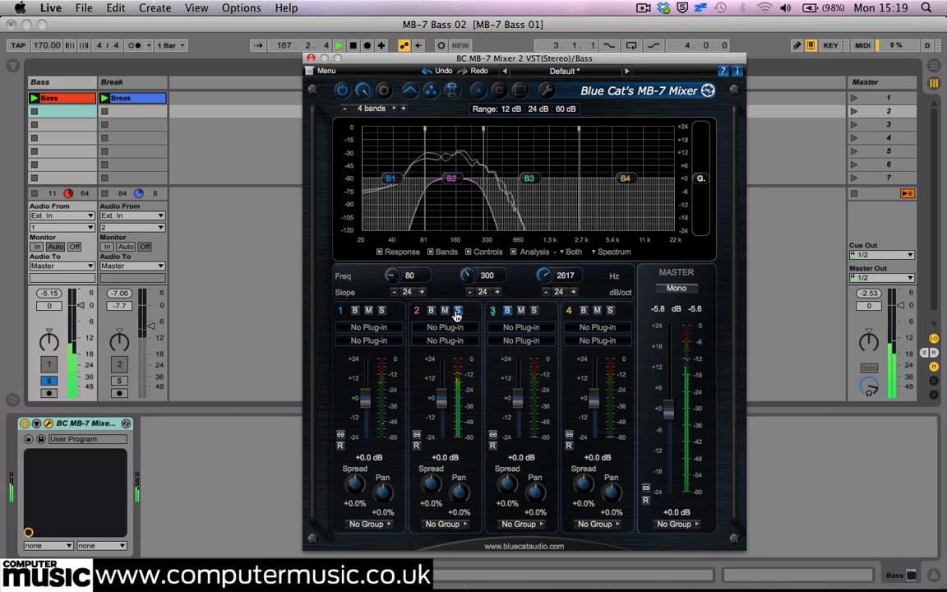
click(507, 310)
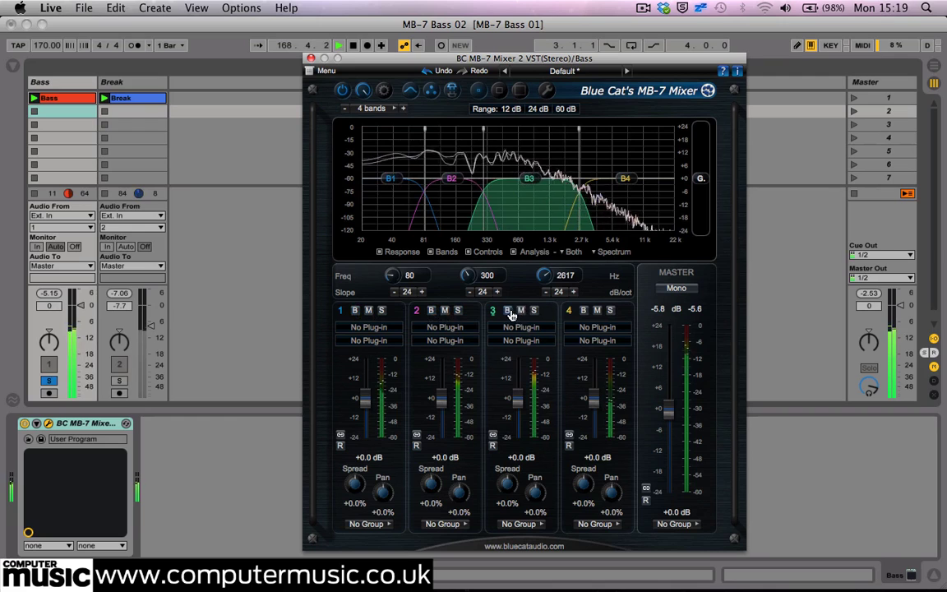
Mute bands 1 and 2 to audition bands 3 and 4 on their own
click(445, 311)
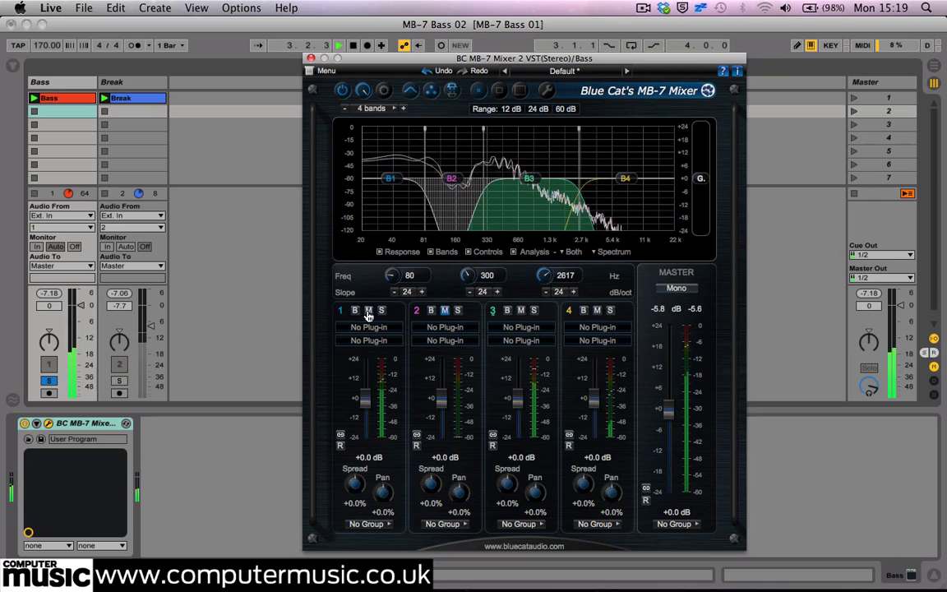
click(368, 311)
click(582, 310)
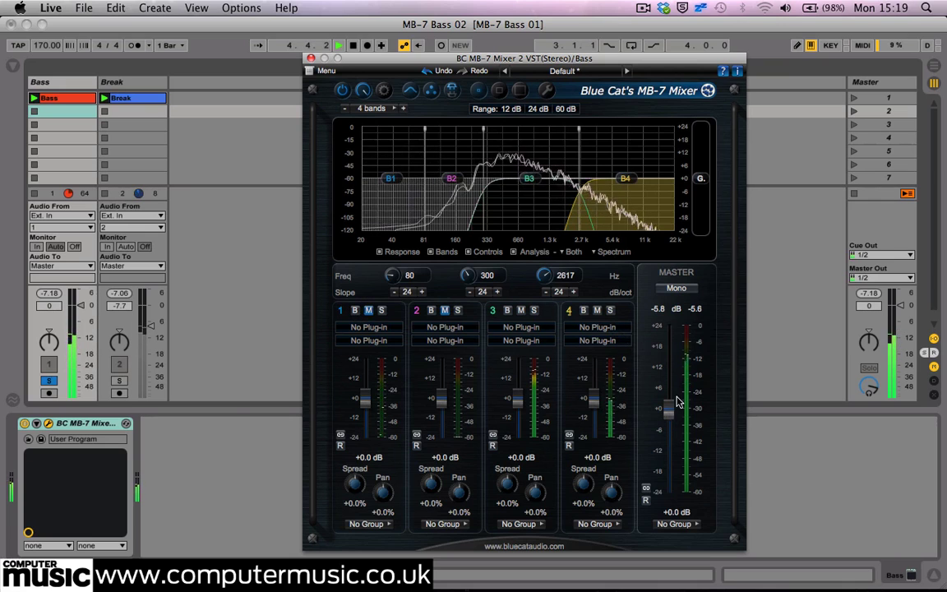
Try a level of +2 dB on band 3, and return it to 0 dB
click(511, 402)
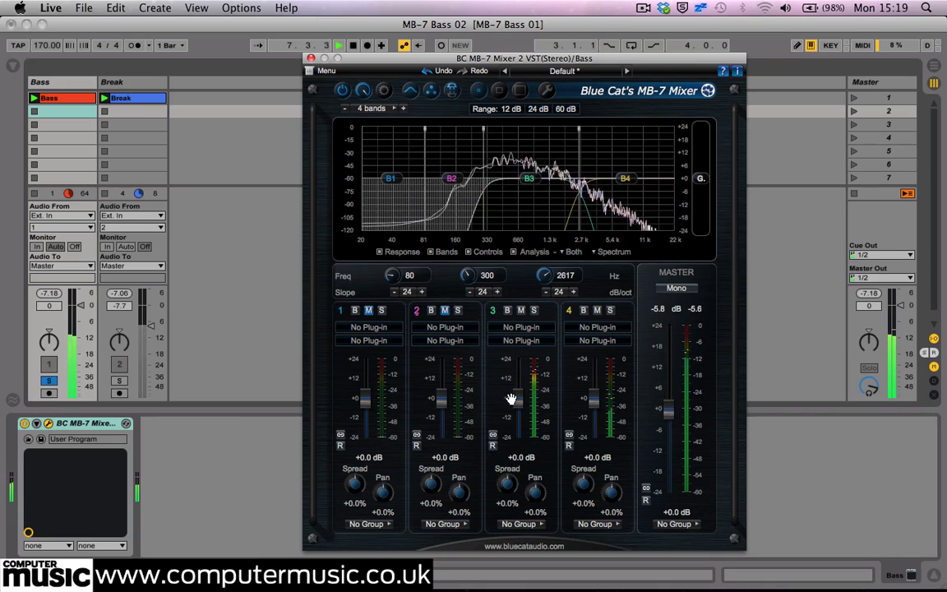
click(518, 457)
text(2)
key(Return)
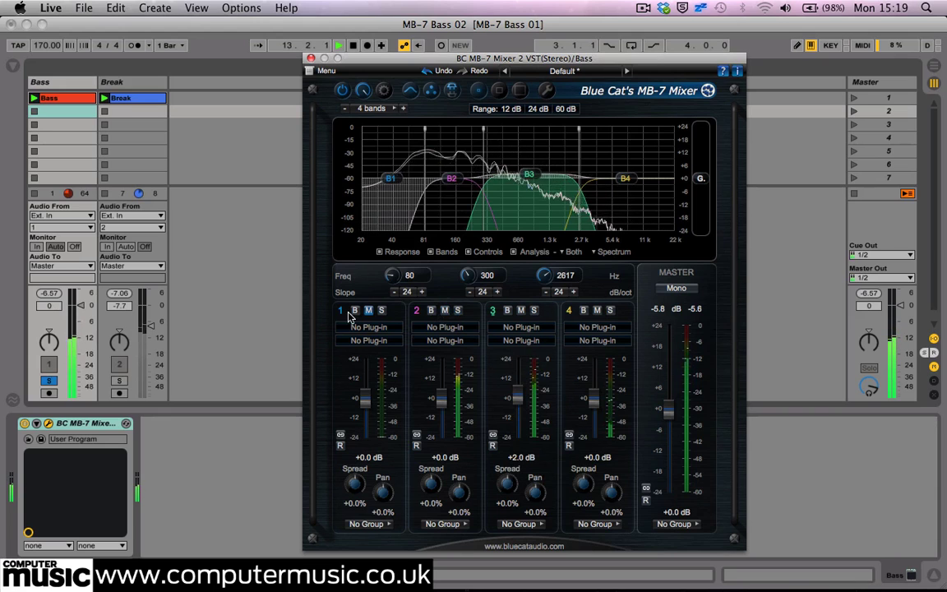
drag(517, 398, 512, 398)
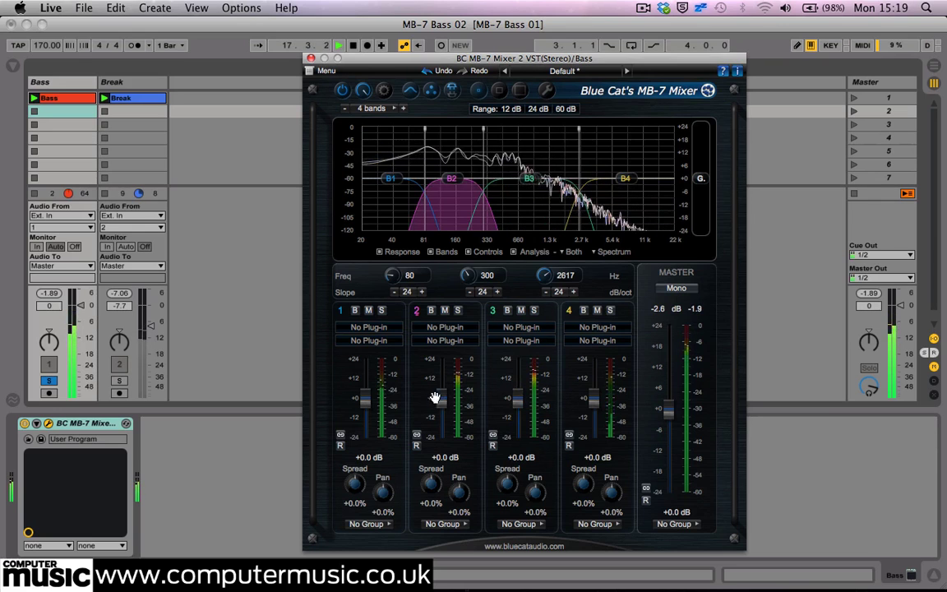
Reset band 2's level to 0 dB, try band 1 at about -23 dB, and reset it to 0 dB
double_click(440, 419)
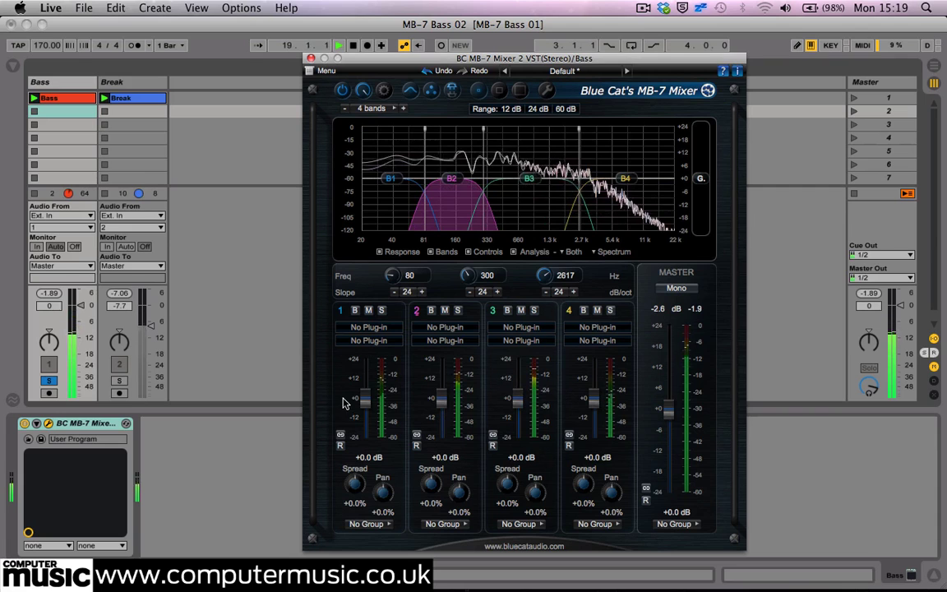
drag(370, 397, 367, 442)
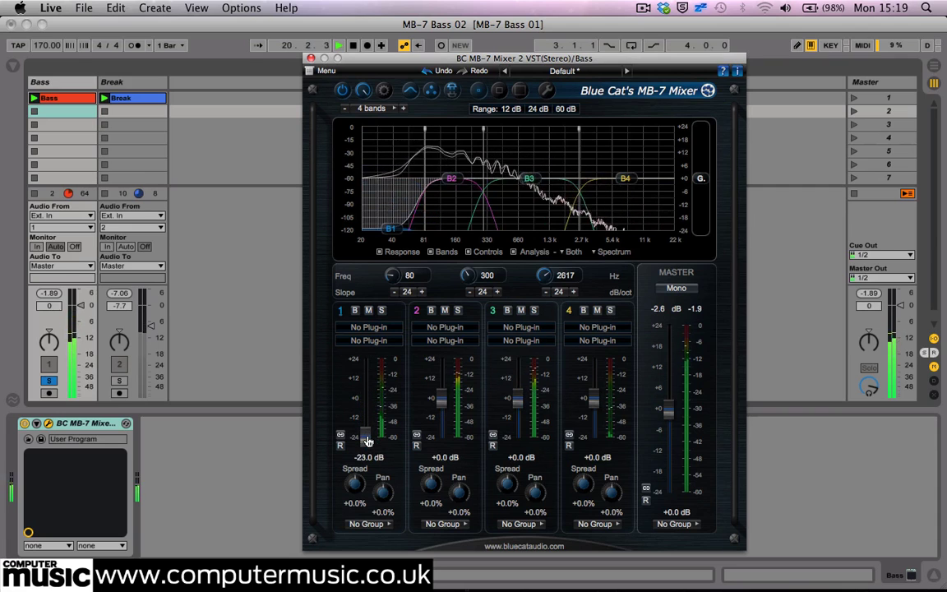
double_click(367, 441)
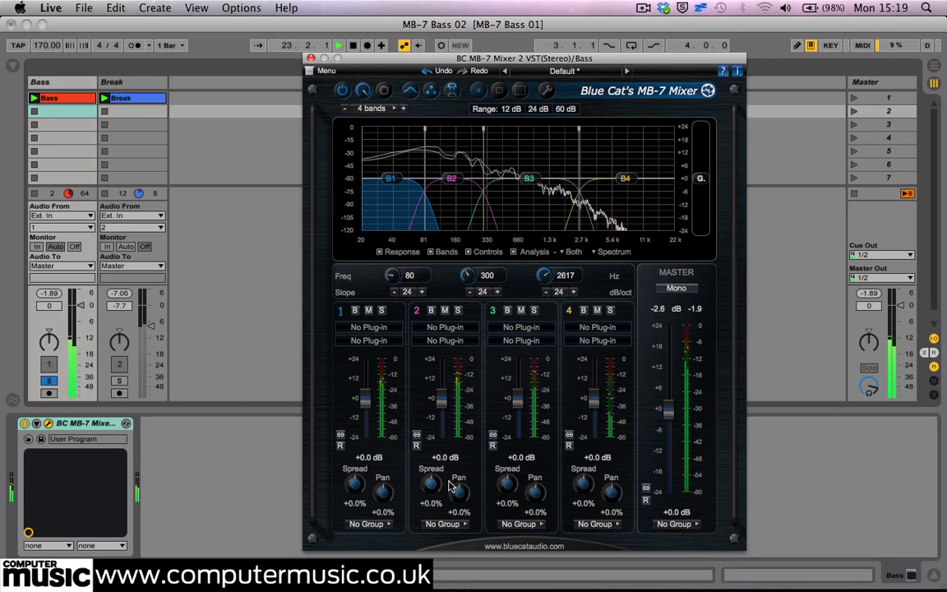
Solo band 3, try narrowing its spread to about -97% and widening it, and return the spread to 0% without solo
click(532, 310)
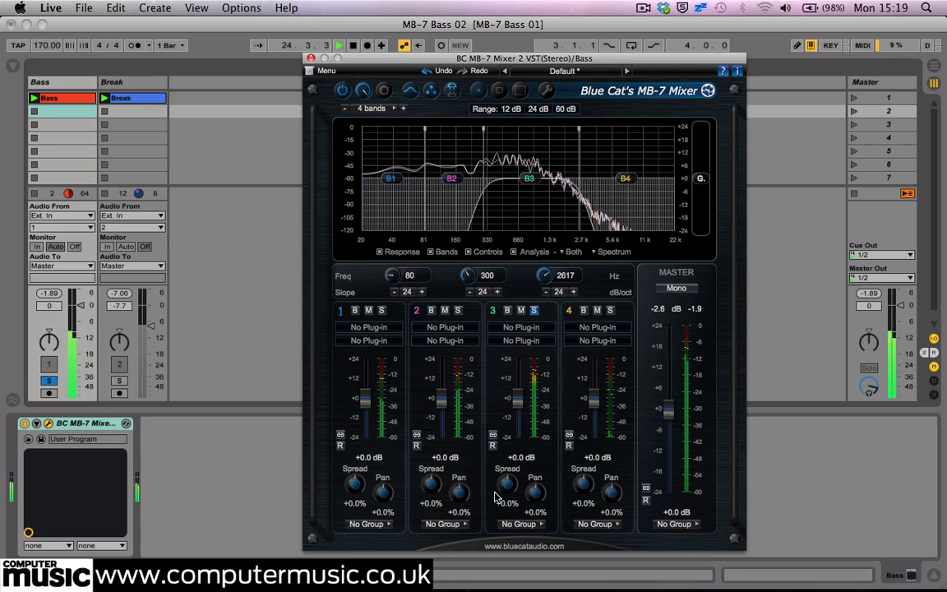
drag(508, 491, 506, 534)
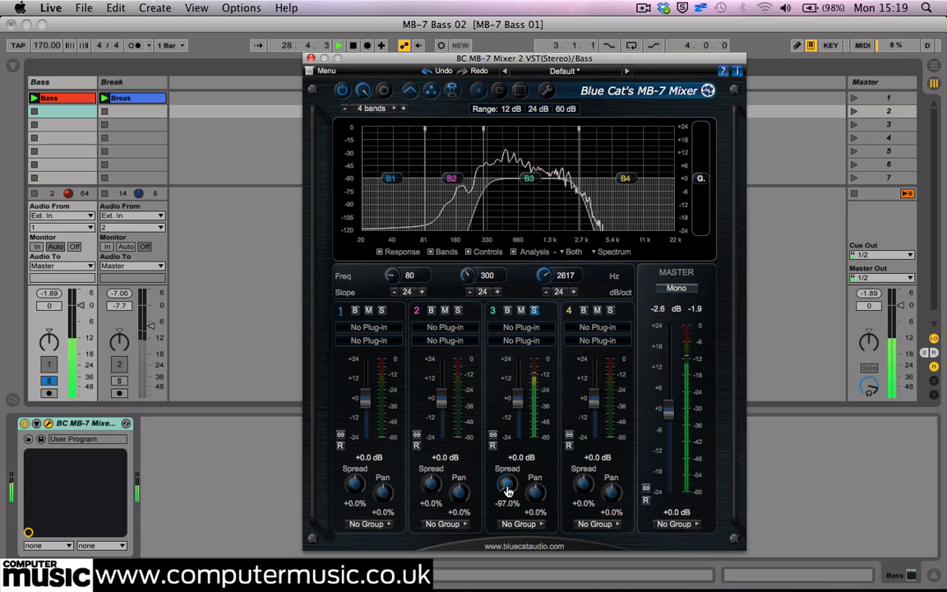
drag(507, 482, 510, 424)
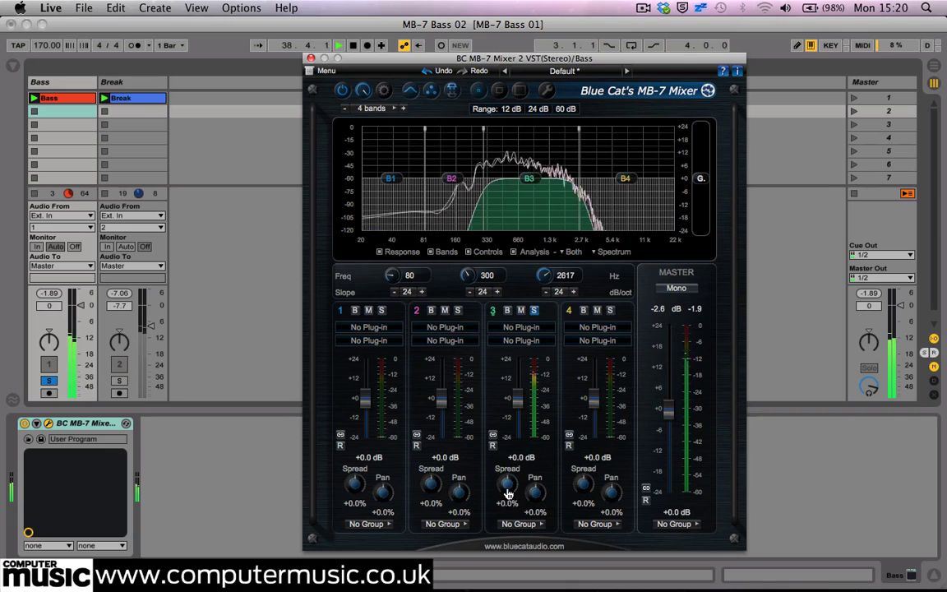
click(533, 310)
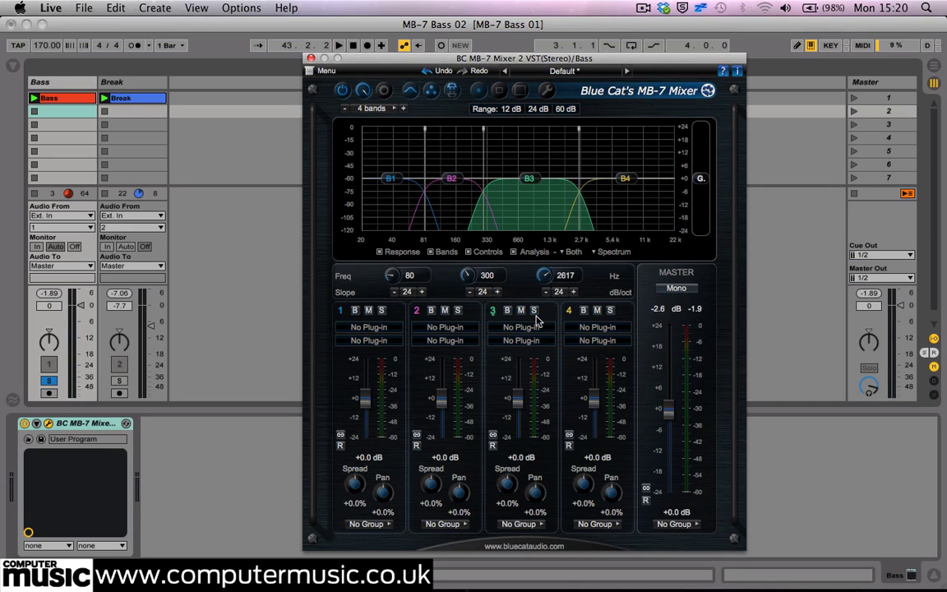
Audition band 1 in solo during playback, set its spread to -100% and raise its level to +2 dB
click(382, 313)
key(space)
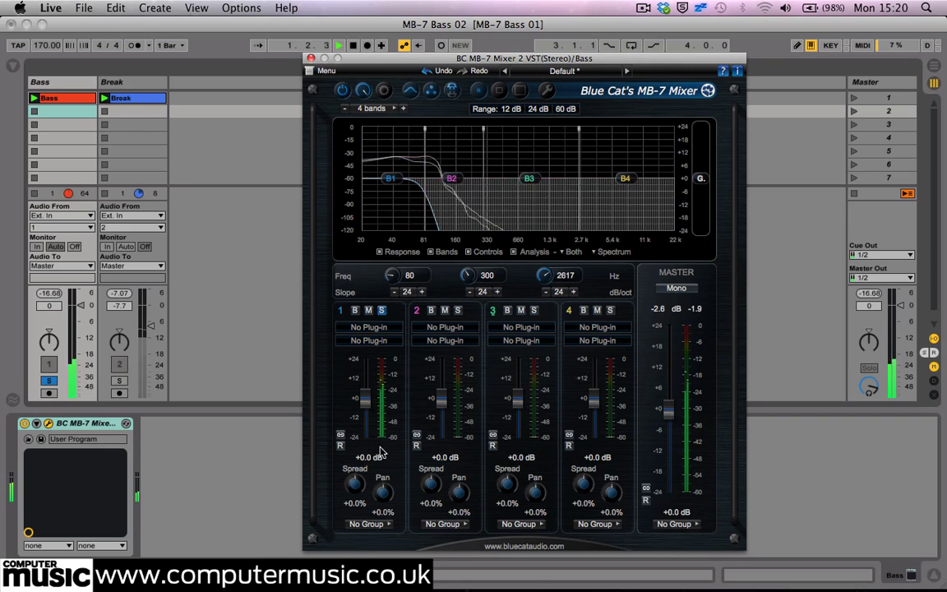
drag(354, 484, 354, 518)
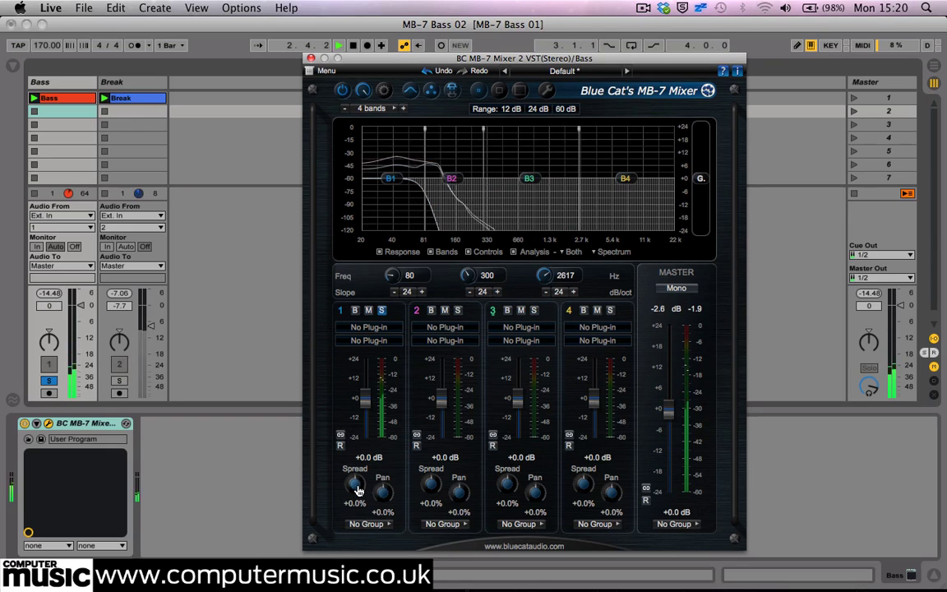
drag(364, 401, 367, 406)
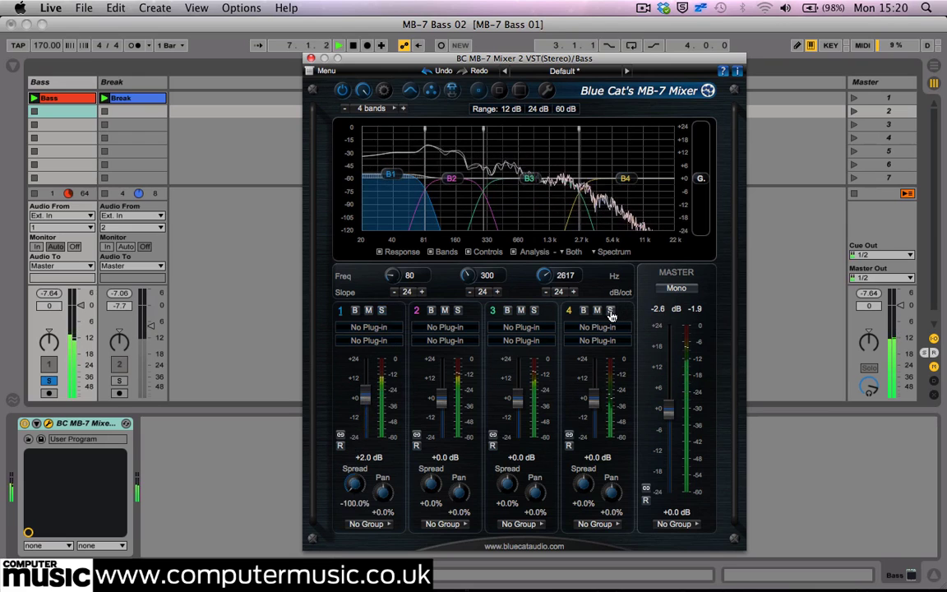
Solo band 4, raise its level to +6 dB and widen its spread to about +31%
click(610, 311)
drag(600, 394, 600, 393)
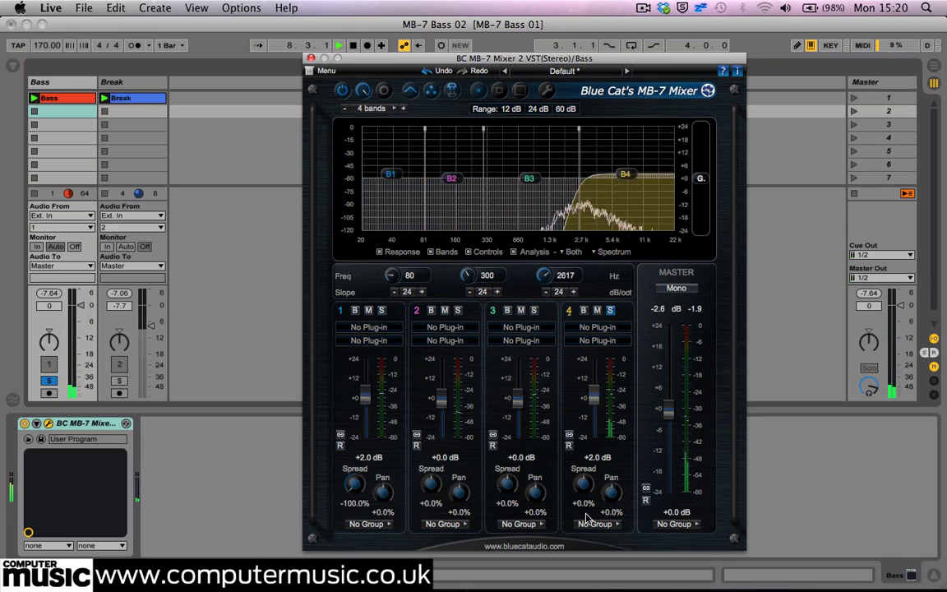
drag(584, 484, 593, 392)
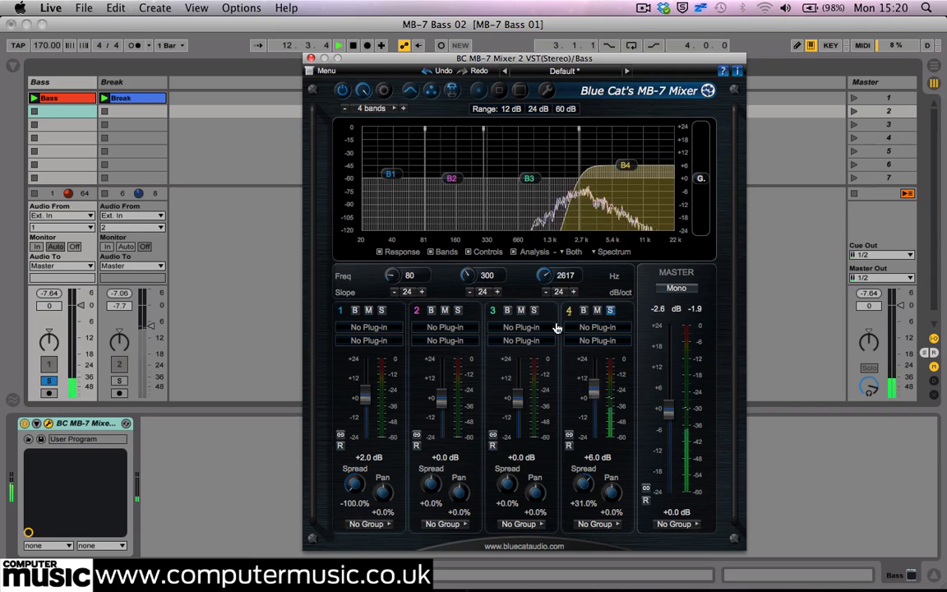
Switch the solo from band 4 to band 3 and raise band 3's level to +0.5 dB
click(612, 311)
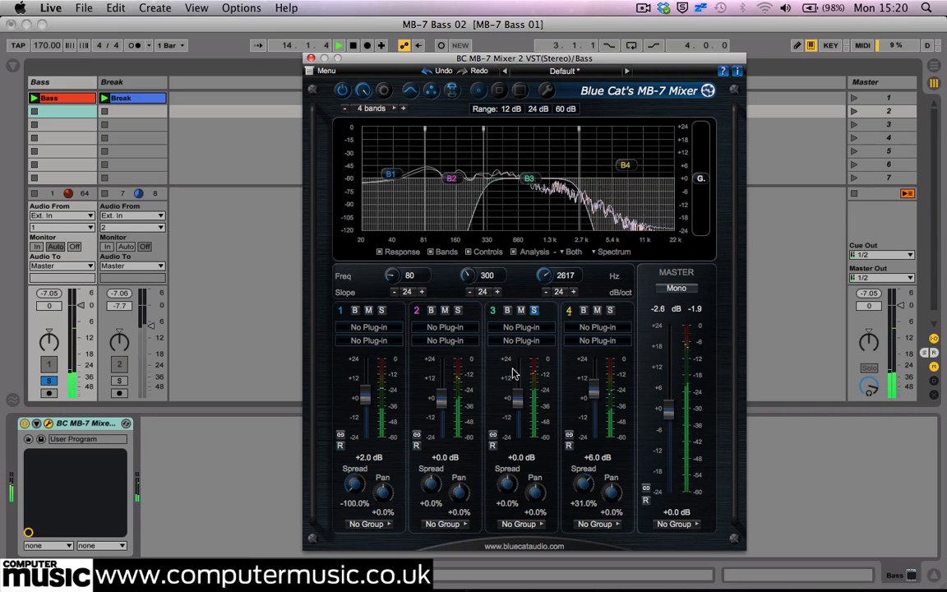
click(533, 310)
drag(516, 402, 517, 406)
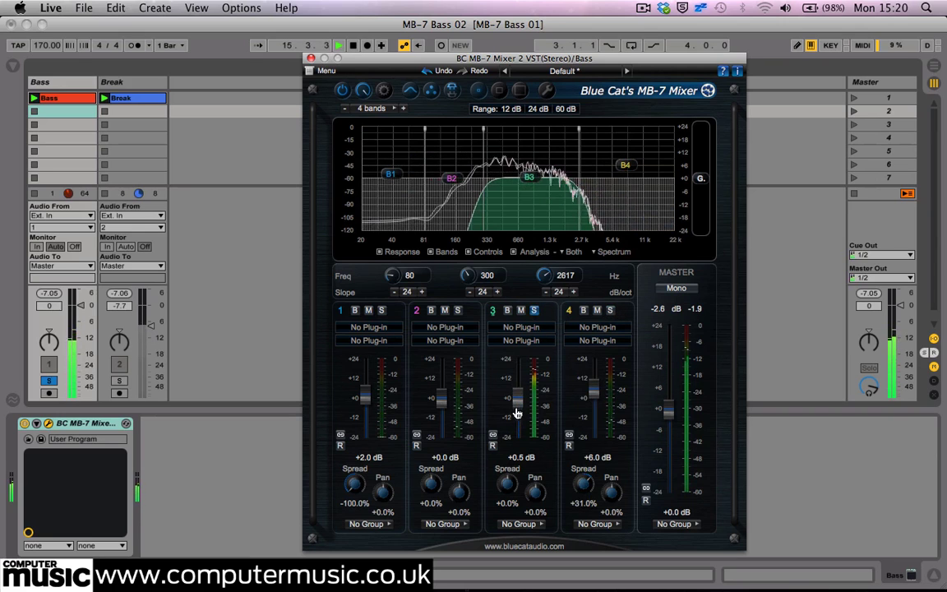
Try band 3's spread at +100% with a mono check, set the spread to +14%, and take the band out of solo
drag(504, 497, 514, 440)
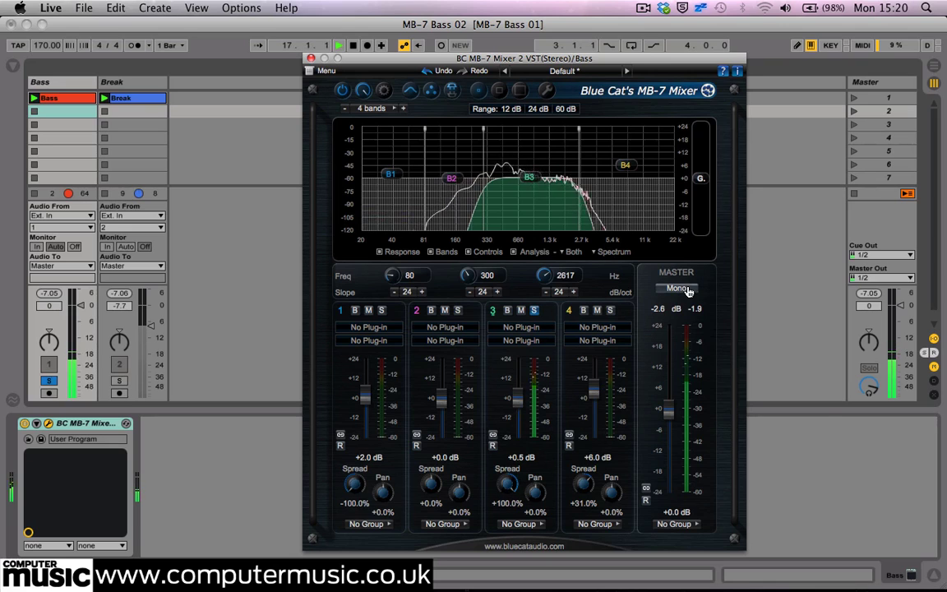
click(685, 289)
mouse_move(505, 485)
mouse_down()
mouse_move(507, 507)
mouse_move(519, 490)
mouse_move(519, 499)
mouse_up()
click(533, 310)
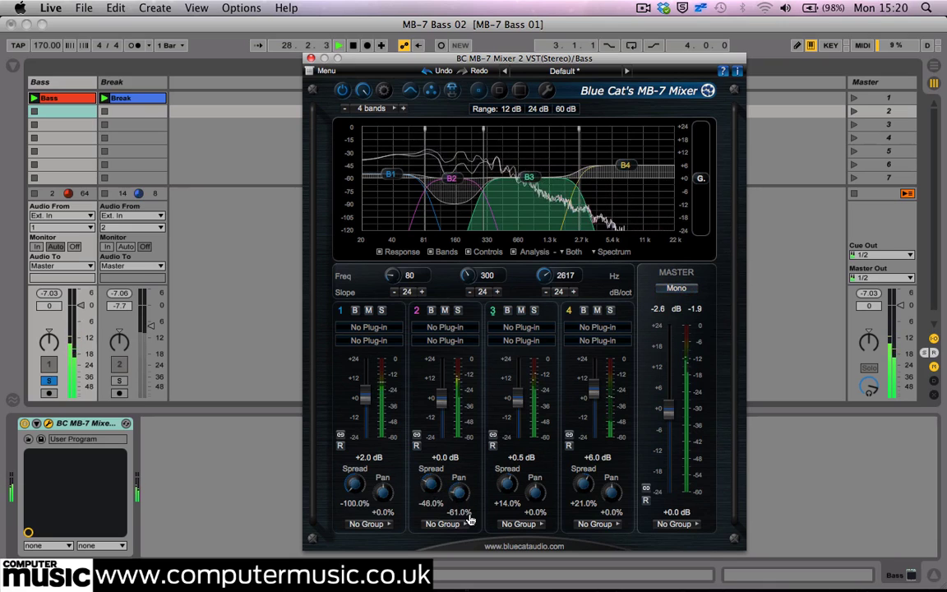
Try panning band 3 to +100% and reset the pan of bands 2 and 3 to 0%
drag(532, 491, 543, 447)
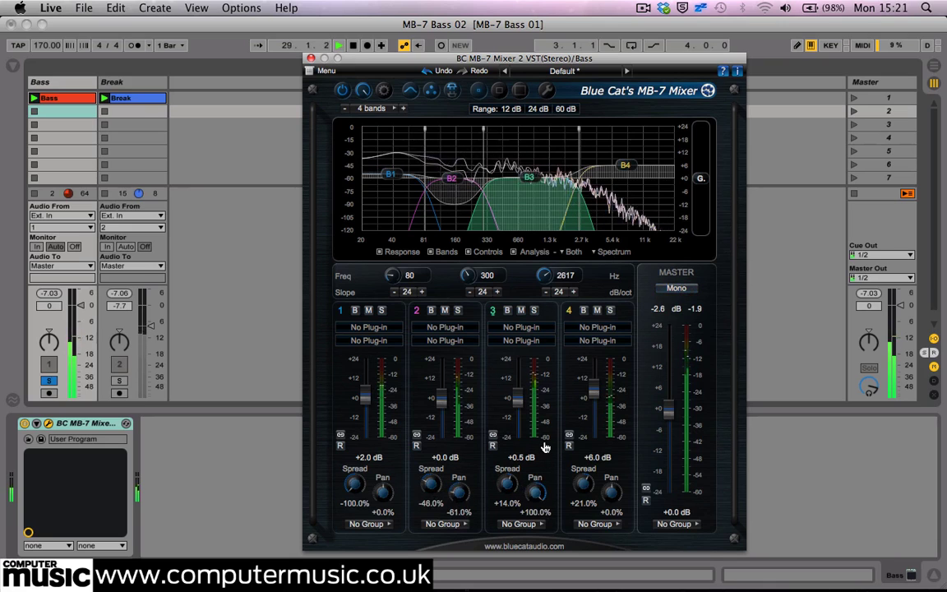
double_click(535, 503)
double_click(460, 492)
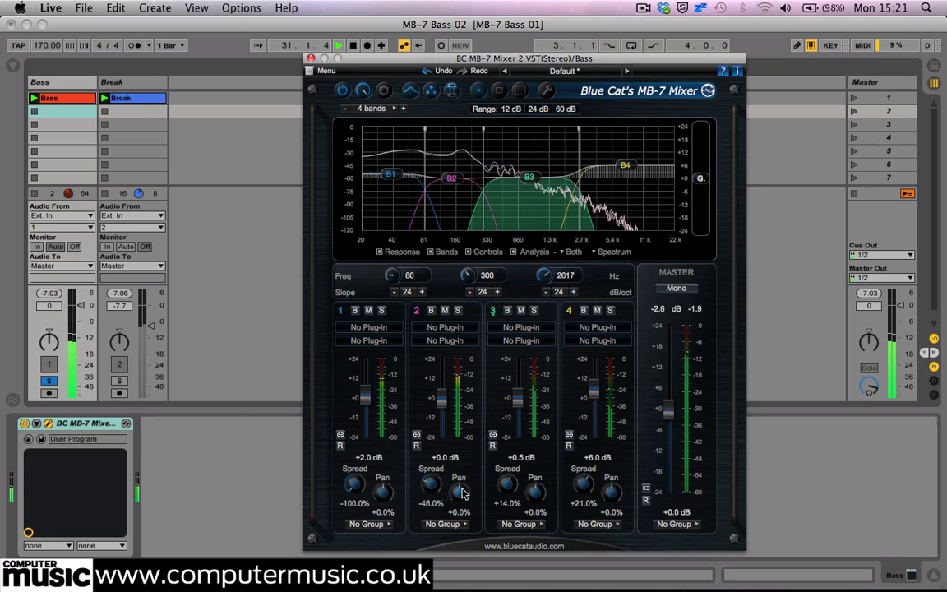
mouse_move(612, 490)
mouse_down()
mouse_move(603, 458)
mouse_move(596, 522)
mouse_move(536, 472)
mouse_move(555, 447)
mouse_move(617, 497)
mouse_up()
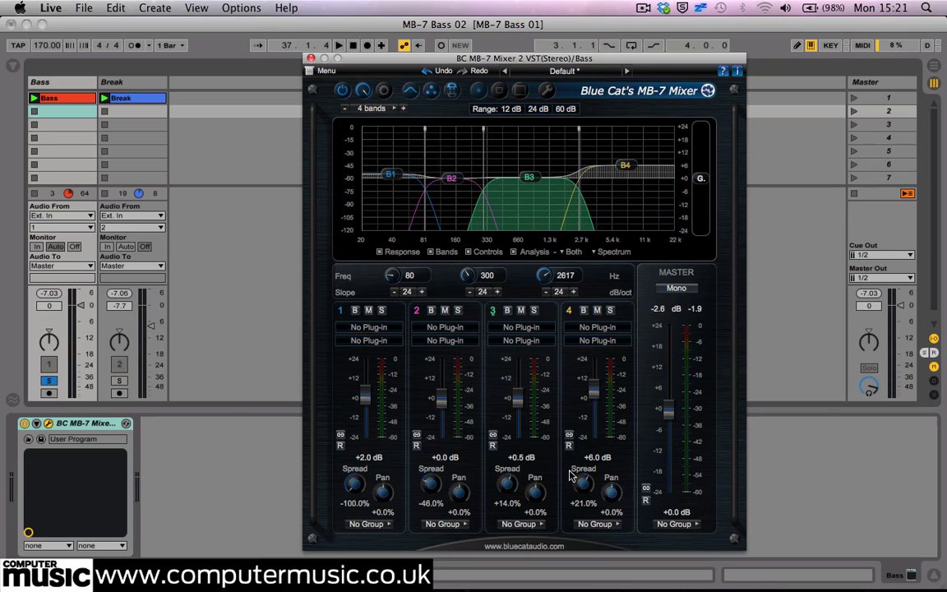
Assign bands 1, 2 and 3 to the Local 1 group
click(368, 524)
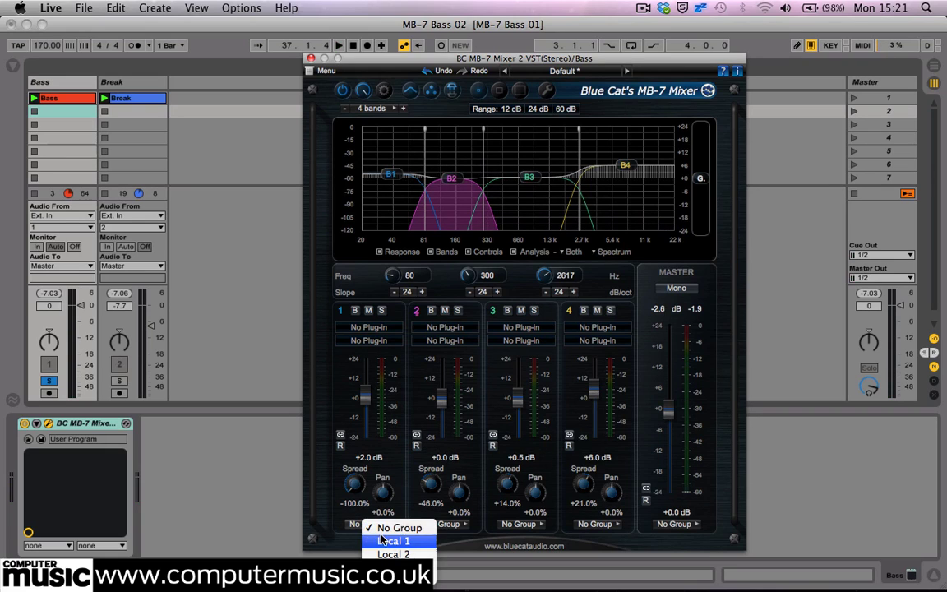
click(382, 541)
click(438, 524)
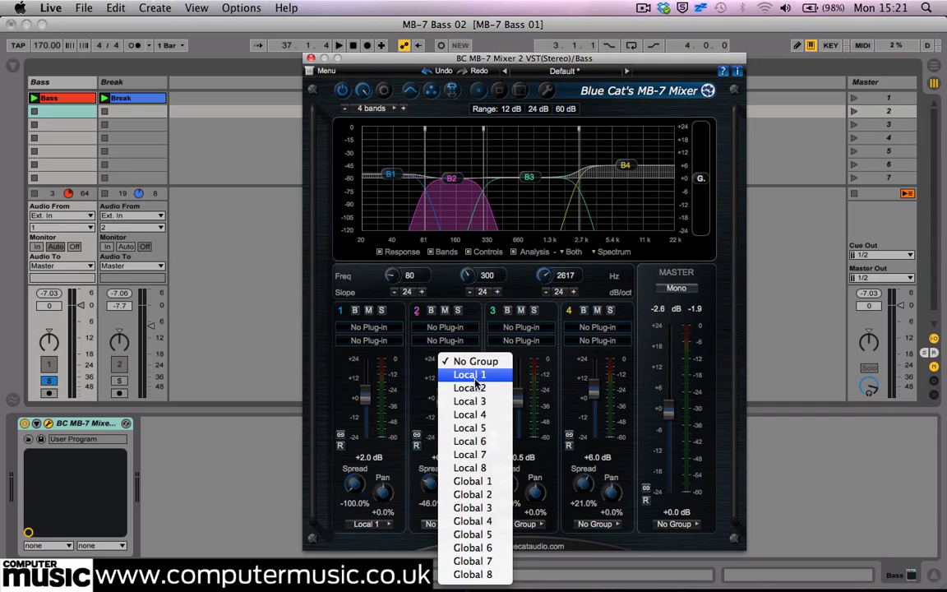
click(475, 375)
click(518, 525)
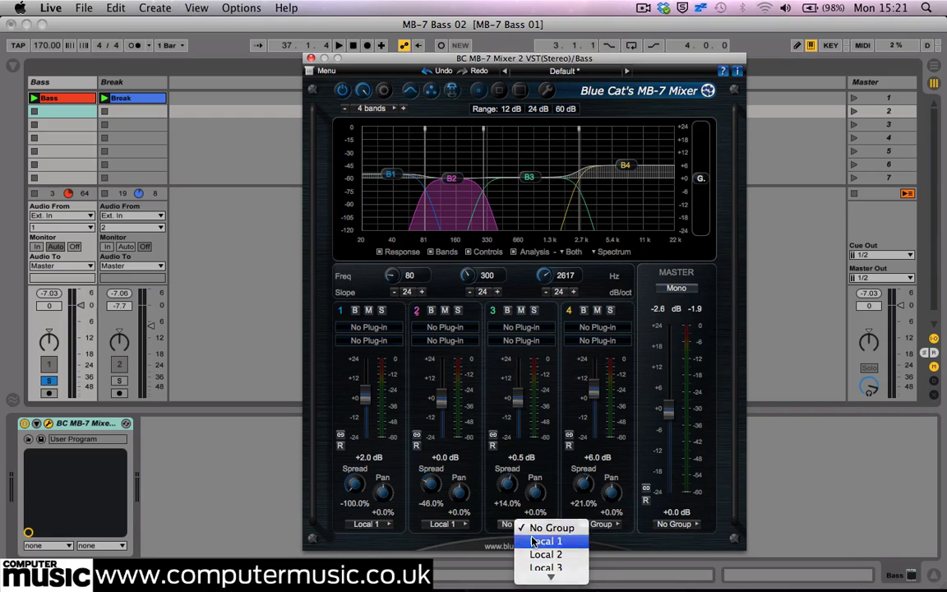
click(533, 540)
Try the grouped controls by lowering band 1 to about -4.5 dB and panning band 2 to +84%, resetting each
mouse_move(365, 399)
mouse_down()
mouse_move(366, 391)
mouse_move(371, 417)
mouse_up()
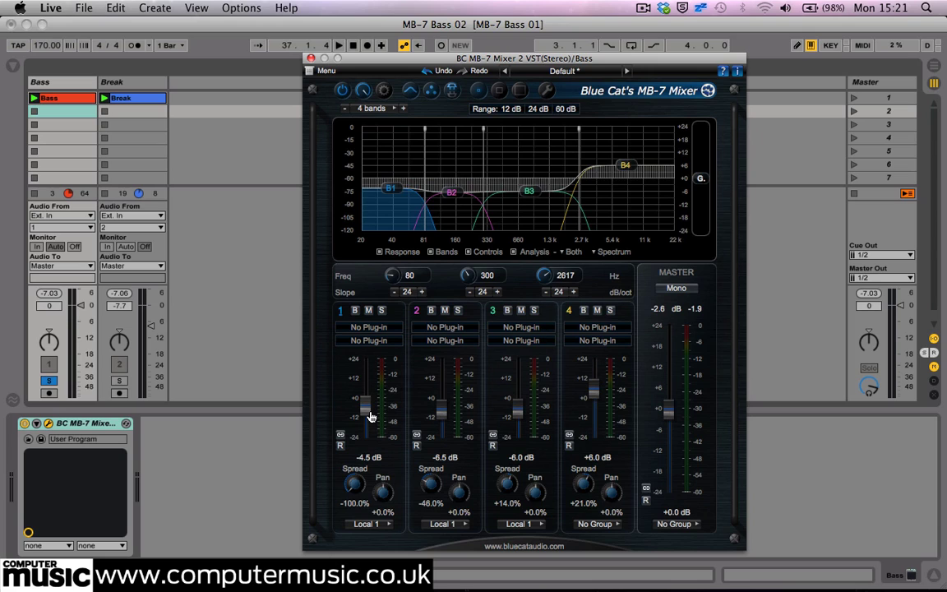
double_click(371, 417)
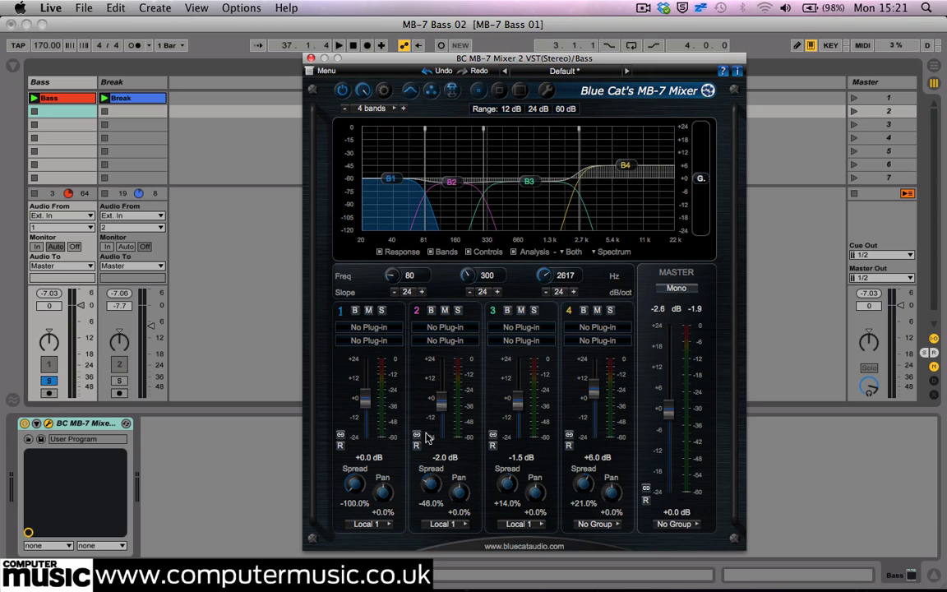
drag(463, 491, 412, 412)
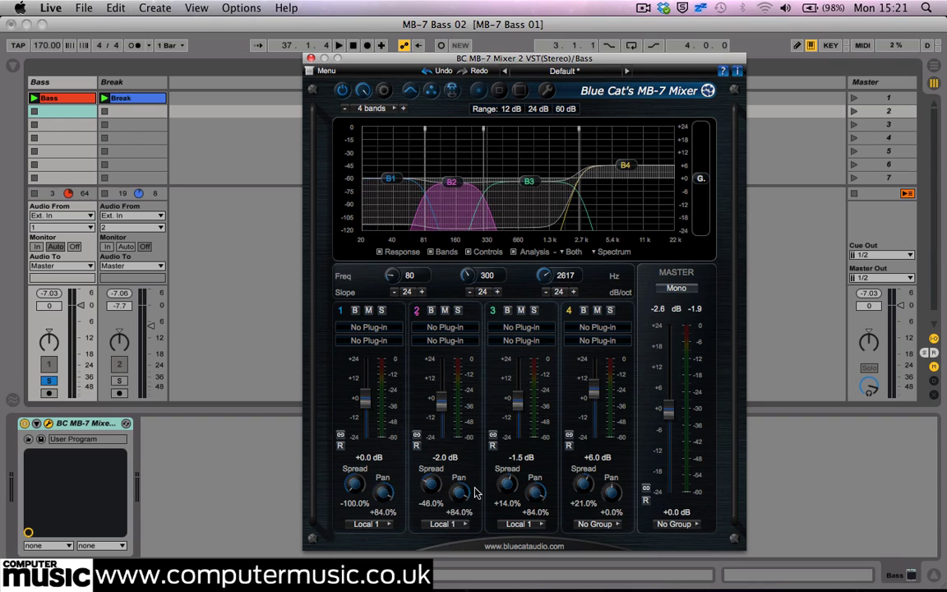
double_click(463, 493)
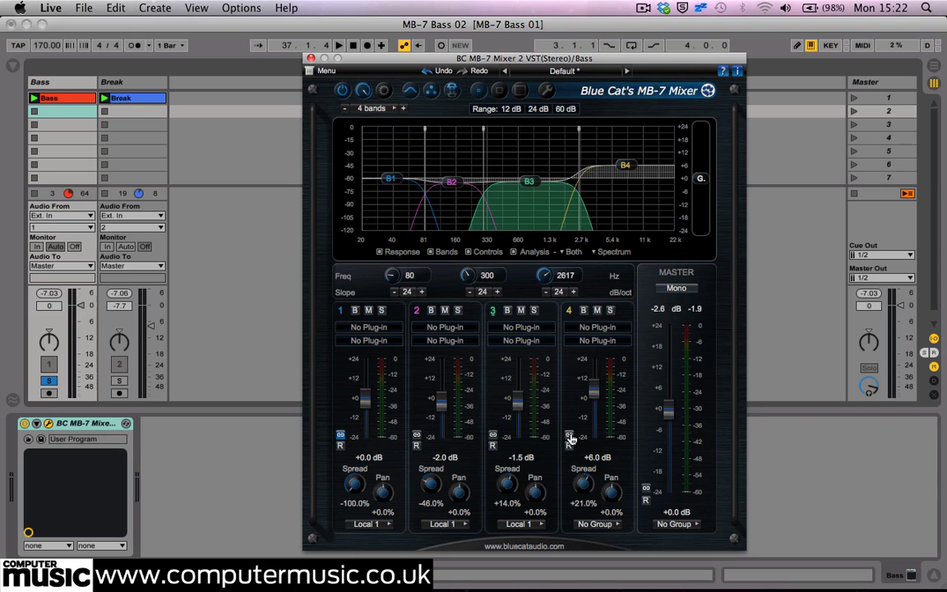
Try the linked levels of bands 1 and 4 with band 4 reversed, unlink them, and reset band 1 to 0 dB
mouse_move(592, 393)
mouse_down()
mouse_move(596, 385)
mouse_move(598, 410)
mouse_up()
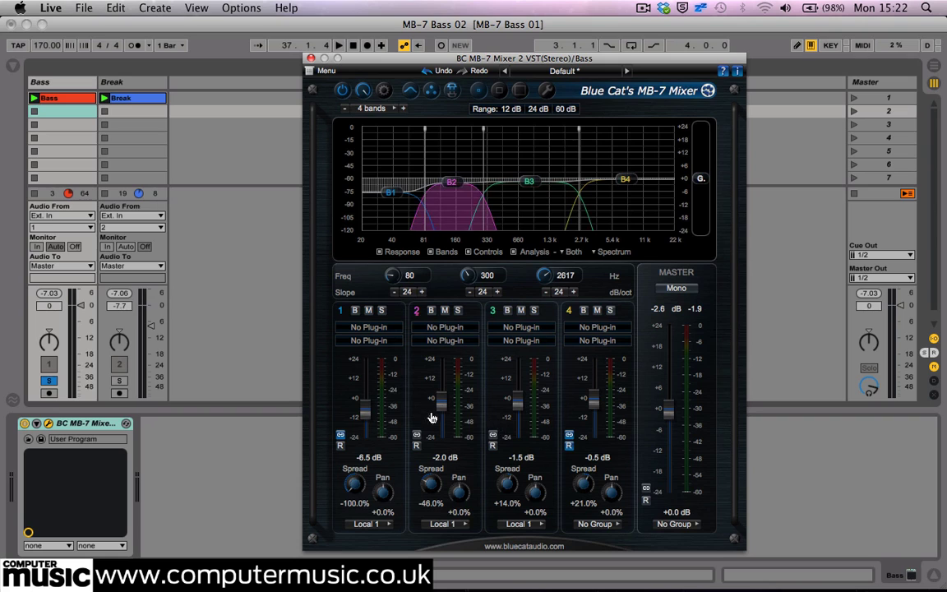
mouse_move(364, 411)
mouse_down()
mouse_move(363, 382)
mouse_move(366, 415)
mouse_up()
mouse_move(597, 398)
mouse_down()
mouse_move(594, 415)
mouse_move(597, 397)
mouse_up()
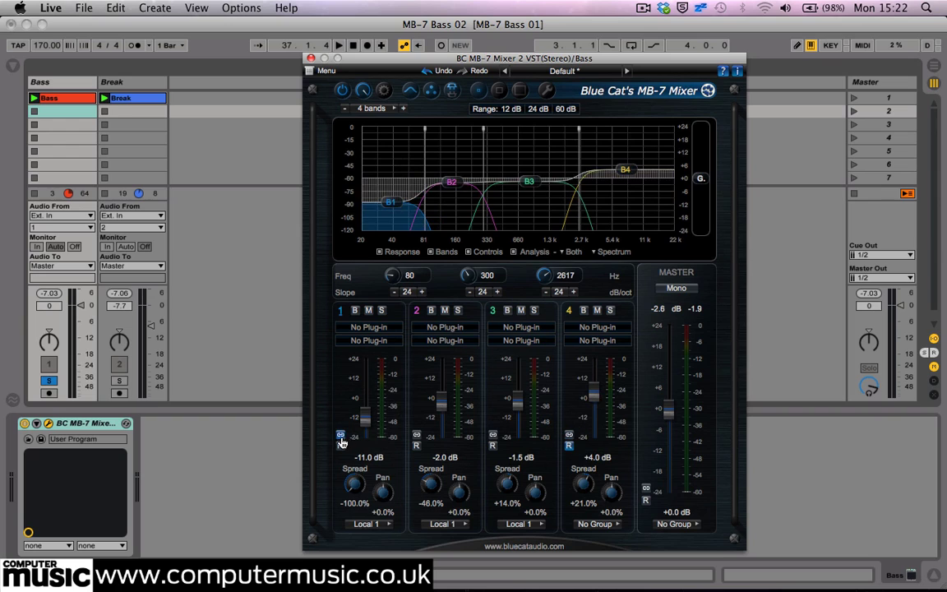
drag(368, 430, 416, 415)
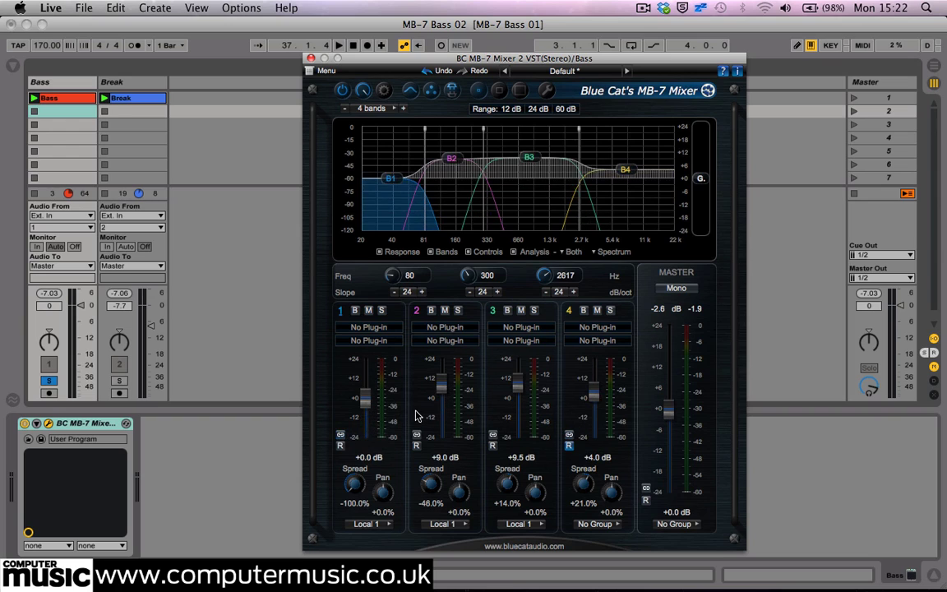
Set bands 1, 2 and 3 back to No Group
click(371, 524)
click(378, 525)
click(442, 524)
click(476, 527)
click(518, 523)
click(534, 526)
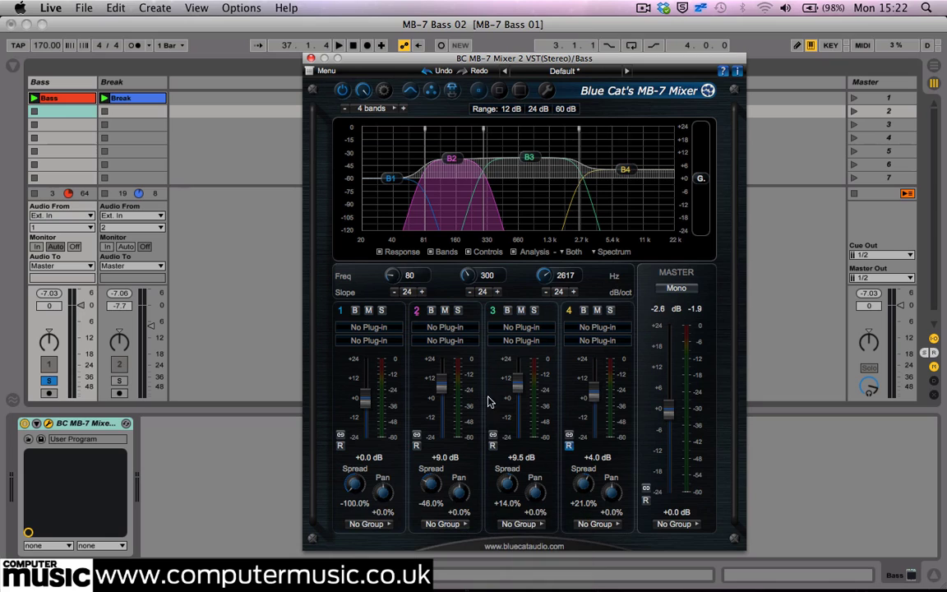
Reset the levels of bands 2, 3 and 4 to 0 dB
drag(448, 381, 448, 390)
drag(516, 383, 517, 399)
drag(594, 392, 597, 404)
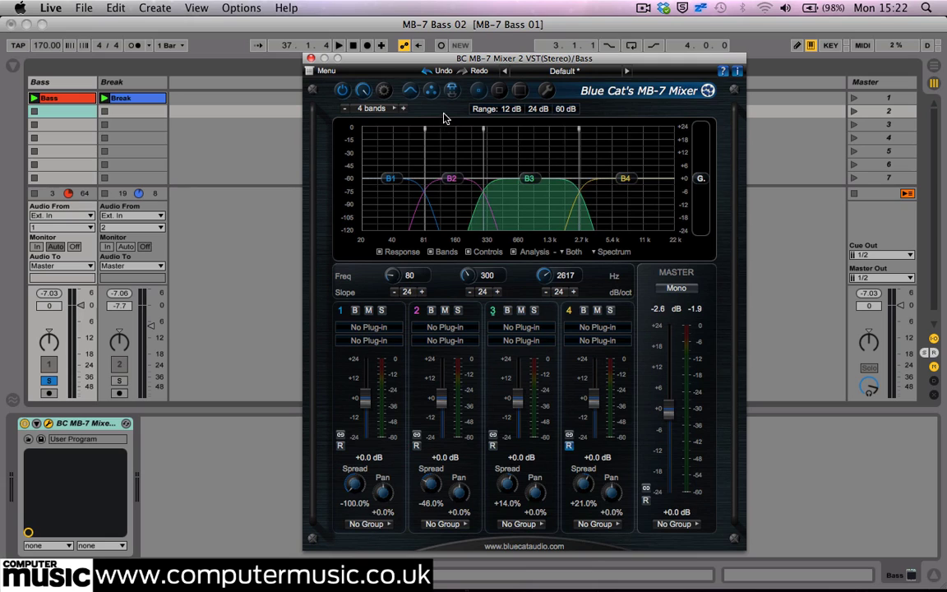
Show the extra plug-in slots beneath the bands, move the mixer window so they fit on screen, and start playback
click(452, 93)
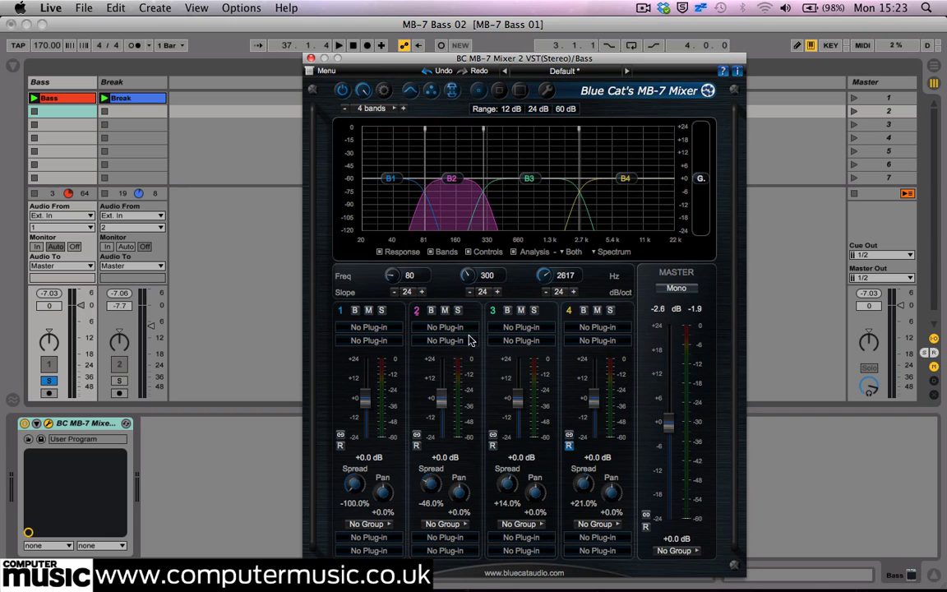
drag(428, 60, 439, 48)
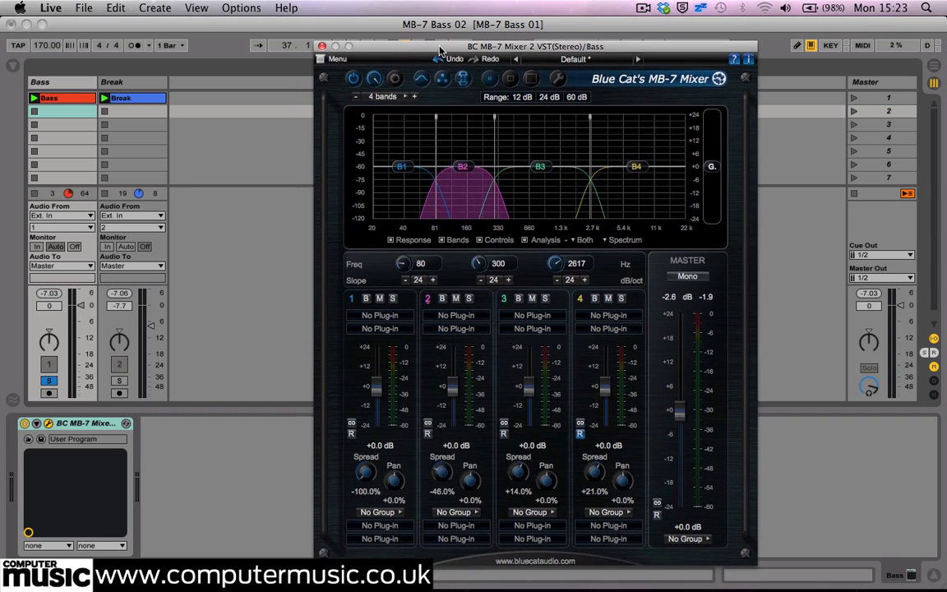
key(space)
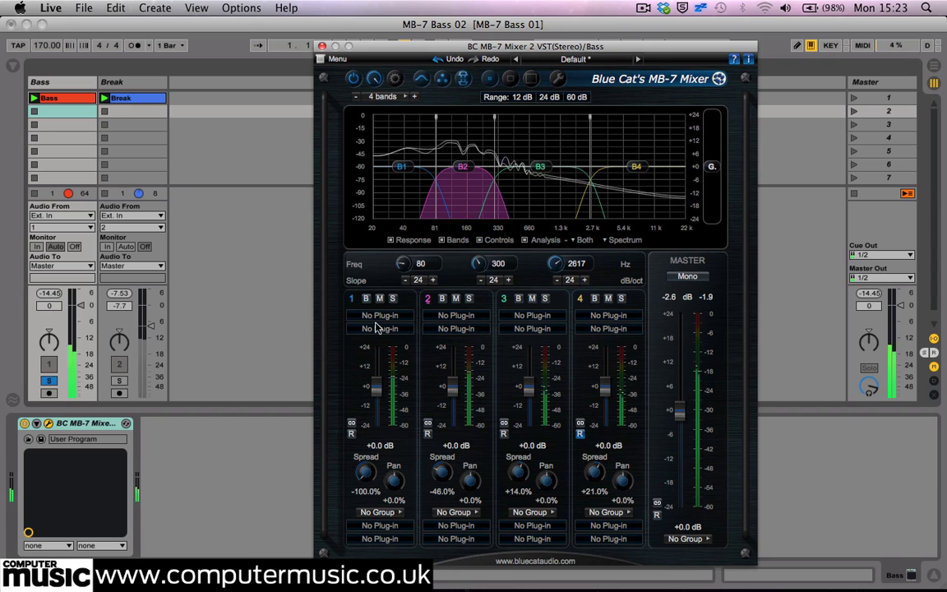
Audition bands 1 and 2 separately in solo during playback
click(393, 299)
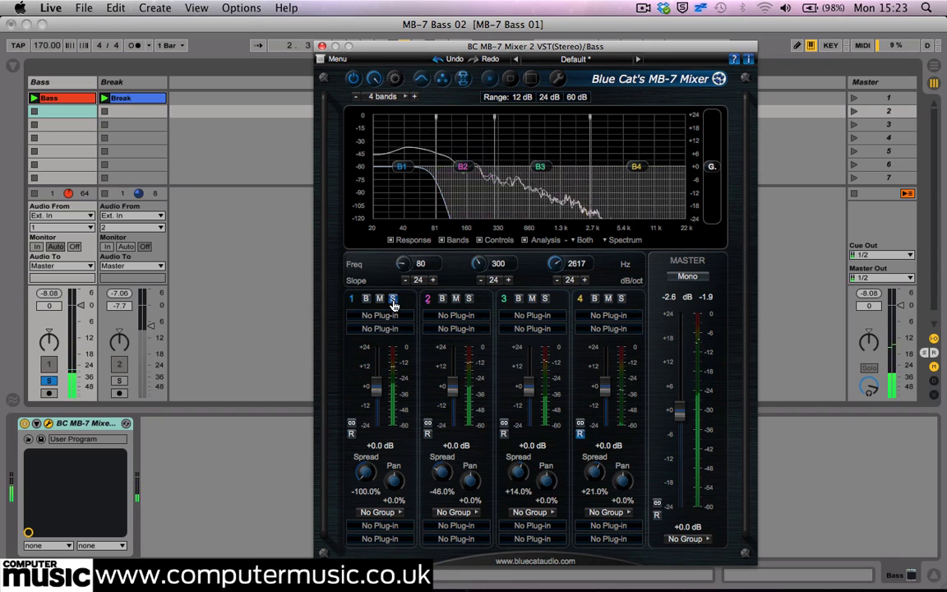
click(393, 298)
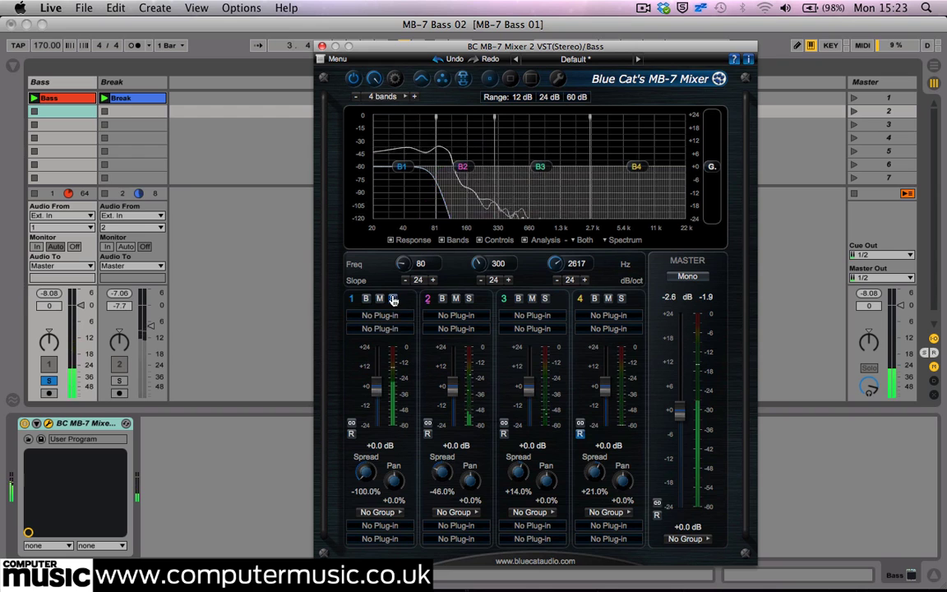
click(468, 299)
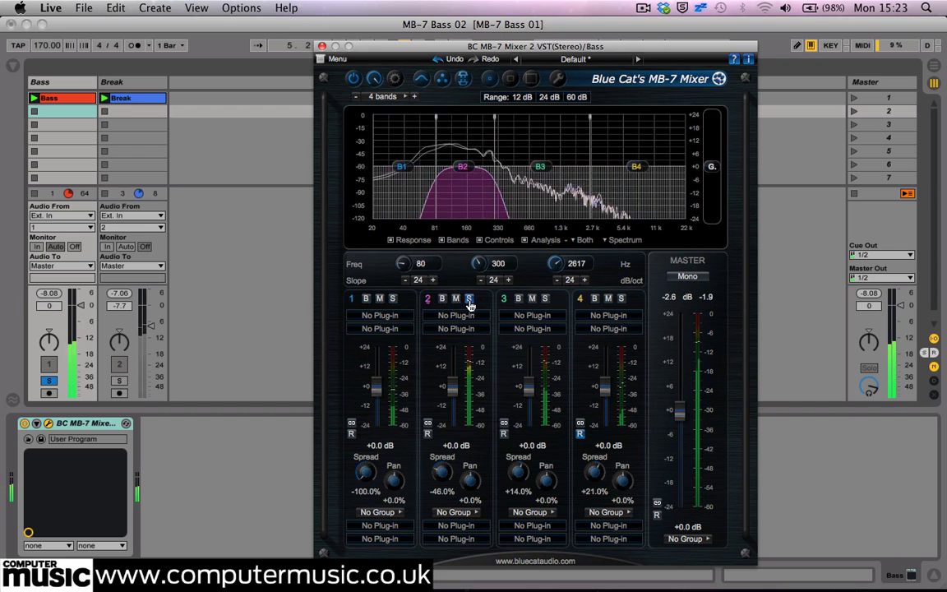
click(469, 299)
Load Driver.vst into band 2's first plug-in slot
click(456, 318)
click(459, 319)
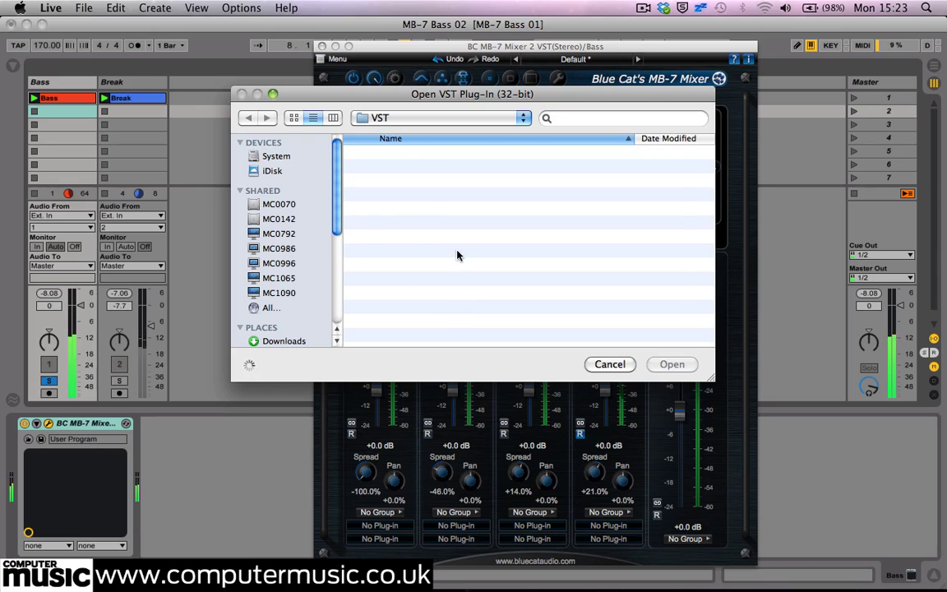
scroll(454, 255, down, 5)
scroll(451, 254, down, 10)
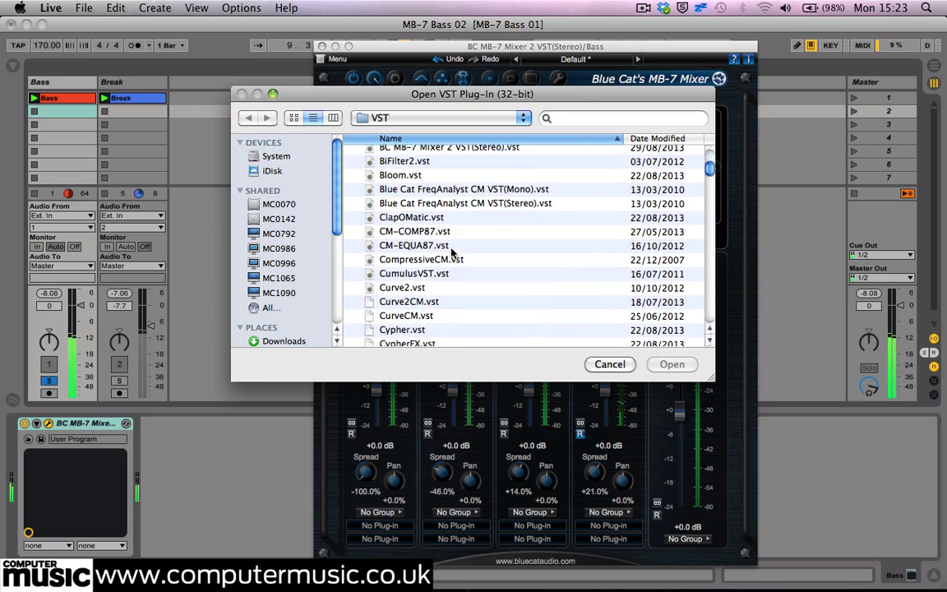
scroll(451, 254, down, 2)
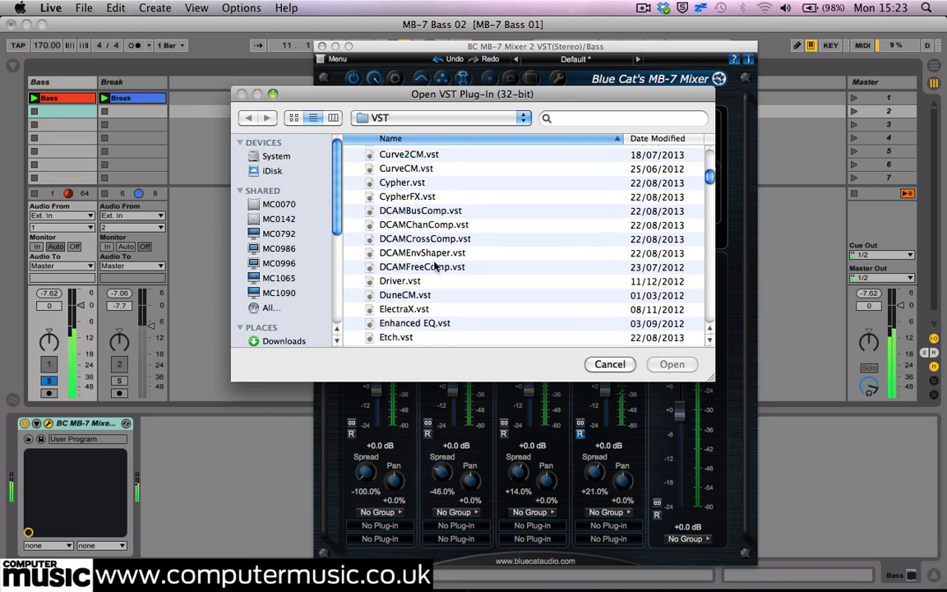
double_click(395, 281)
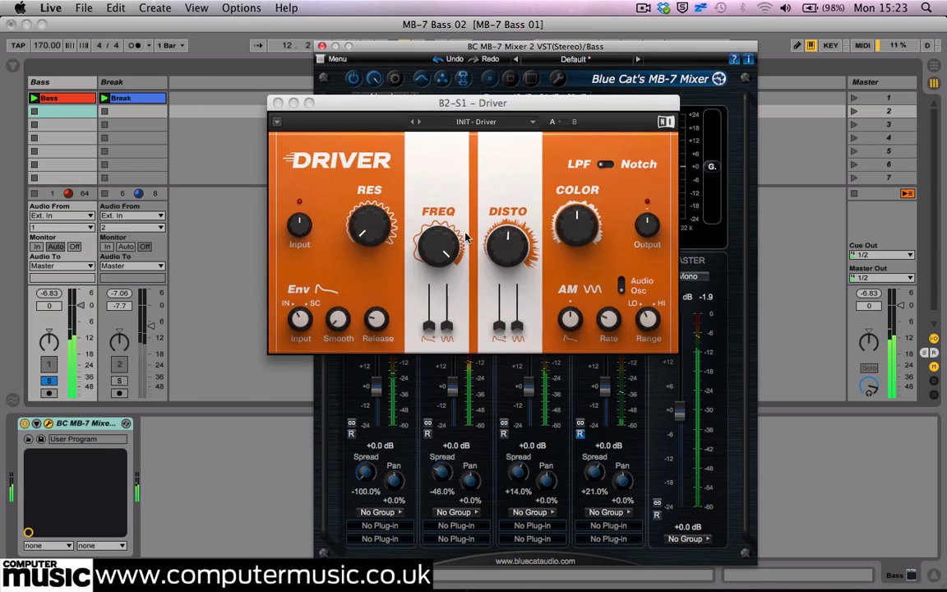
With band 2 soloed, set Driver's input to +7.0, Res to 1.6 and Freq to 670 Hz, and close its window
drag(296, 101, 561, 71)
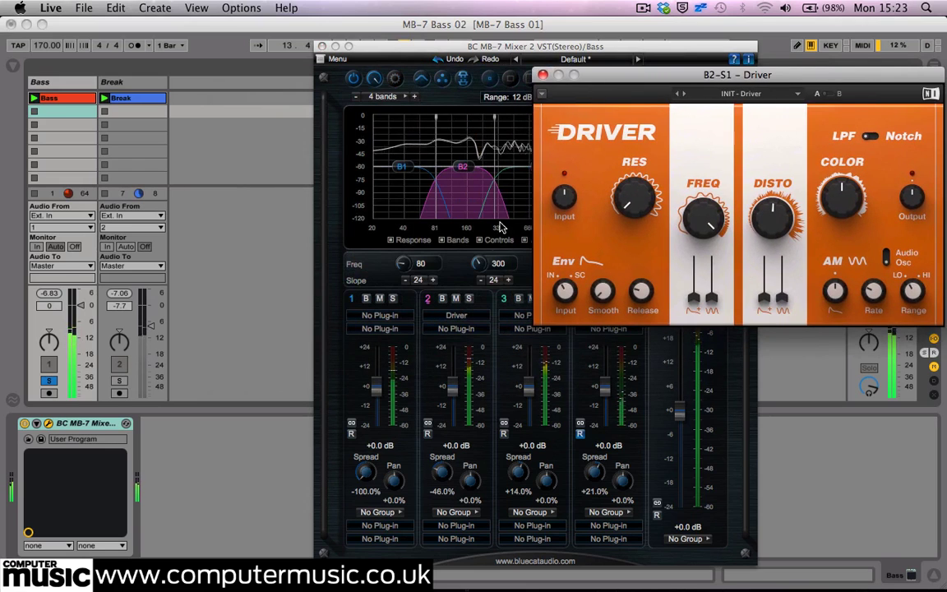
drag(629, 79, 379, 124)
drag(317, 243, 319, 241)
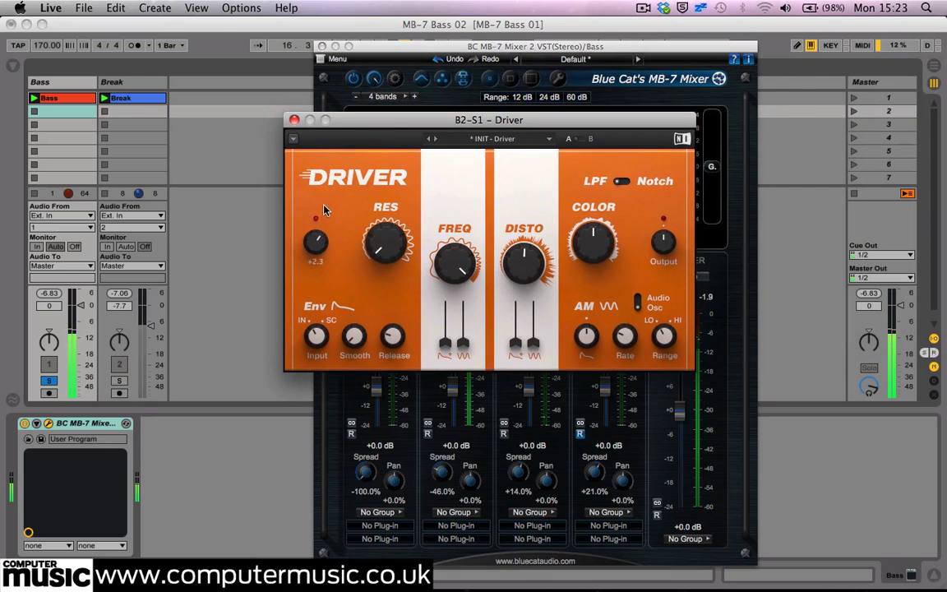
click(665, 247)
drag(314, 243, 313, 246)
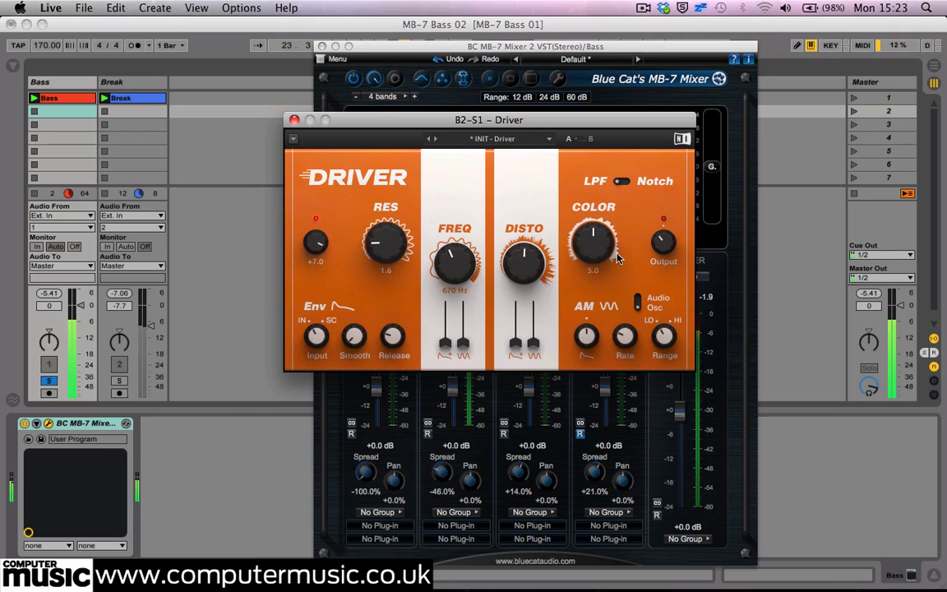
click(293, 119)
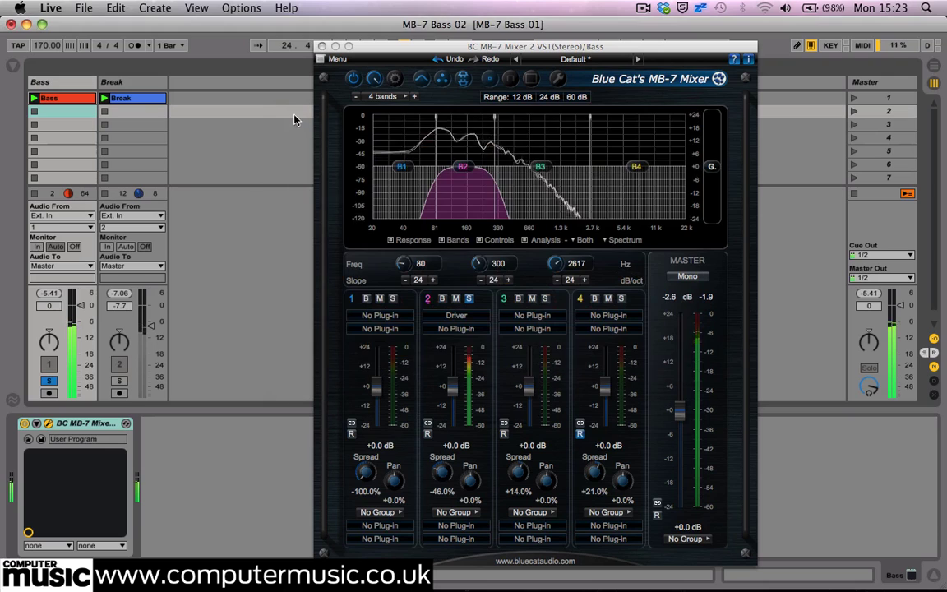
Lower band 2's level to -2 dB, reopen Driver to set its output to about -3.9, and close its window
click(458, 317)
click(480, 319)
drag(672, 251, 672, 280)
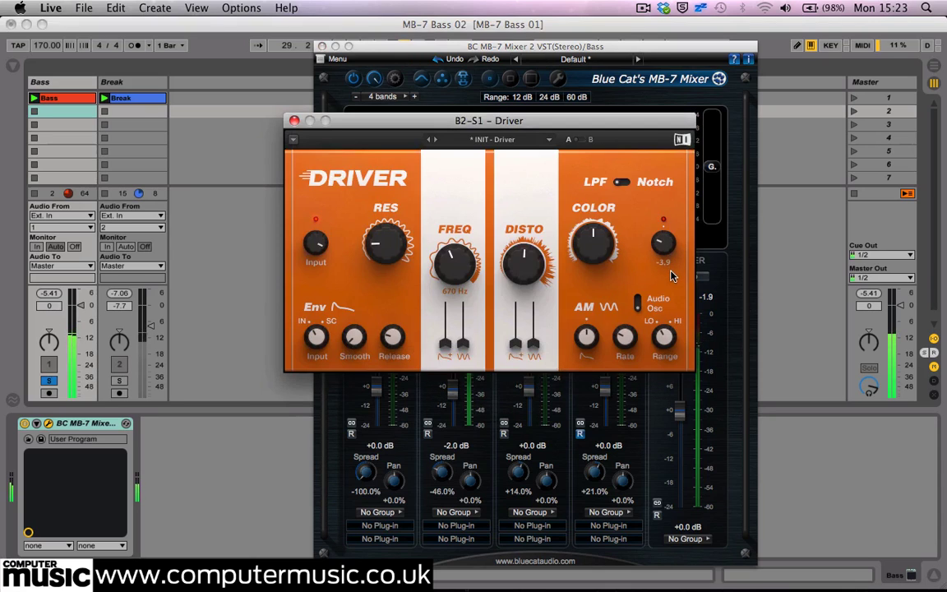
click(294, 121)
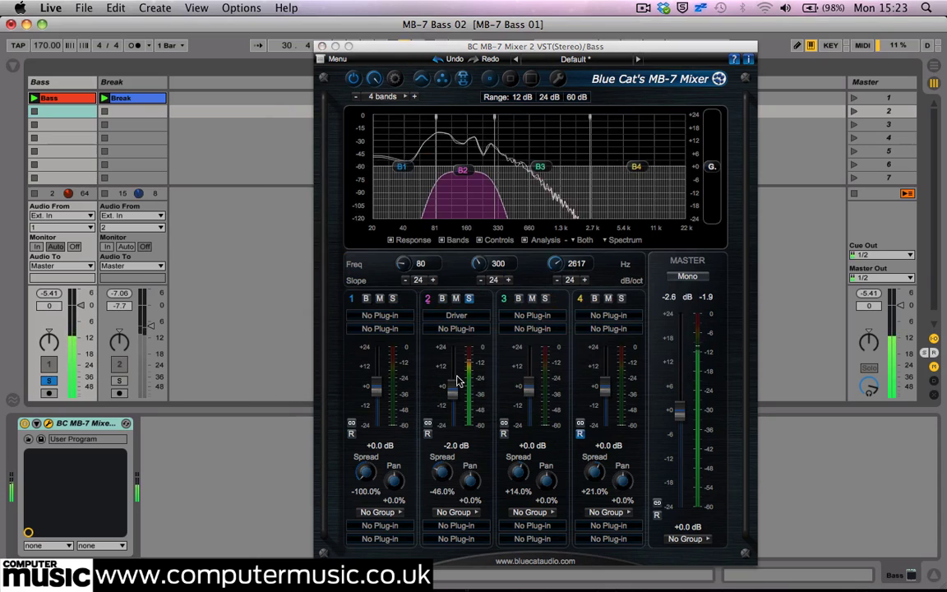
Lower band 2's level to -3.5 dB and compare its sound with Driver bypassed and re-enabled, checking Driver's editor in between
click(455, 317)
click(460, 331)
click(466, 323)
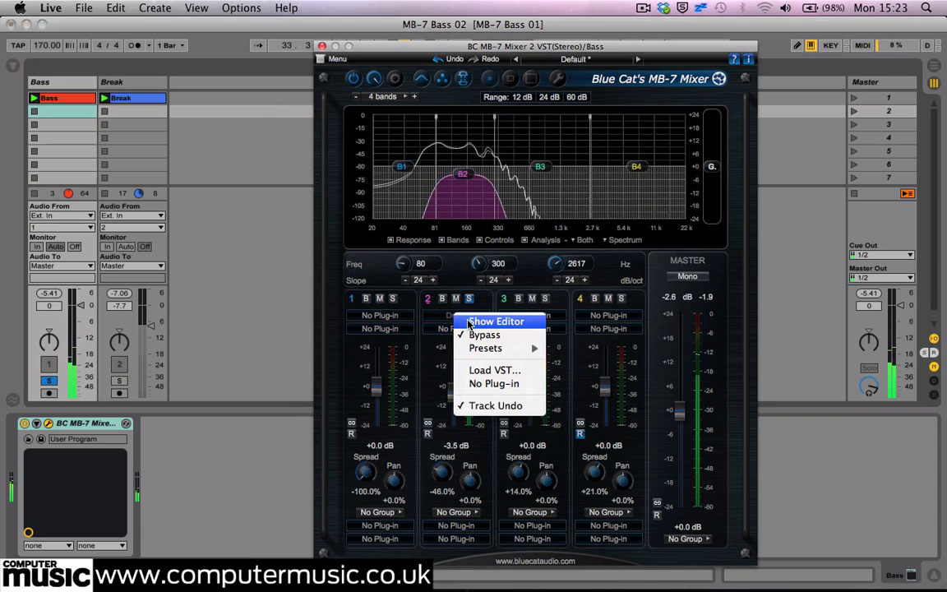
click(470, 323)
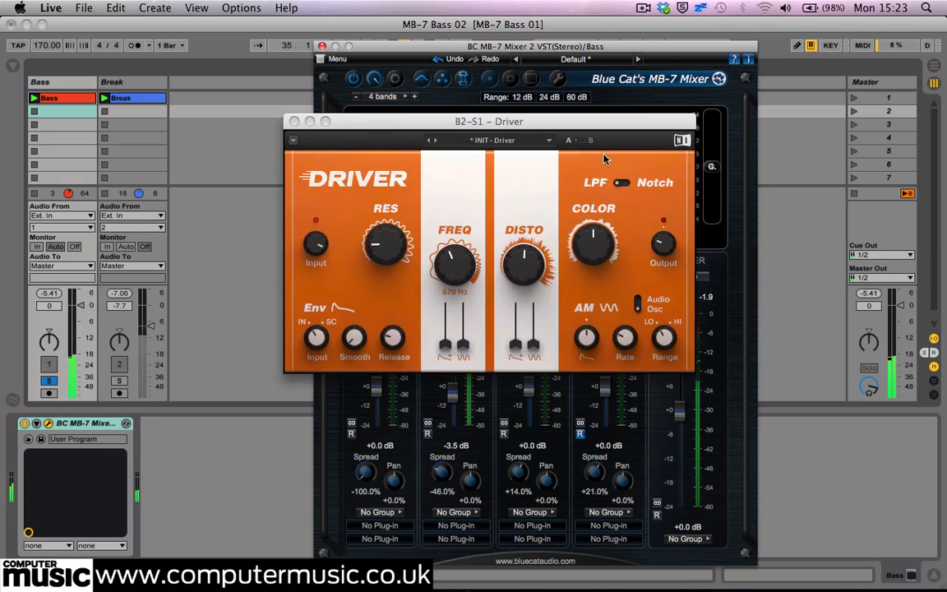
click(293, 121)
click(458, 319)
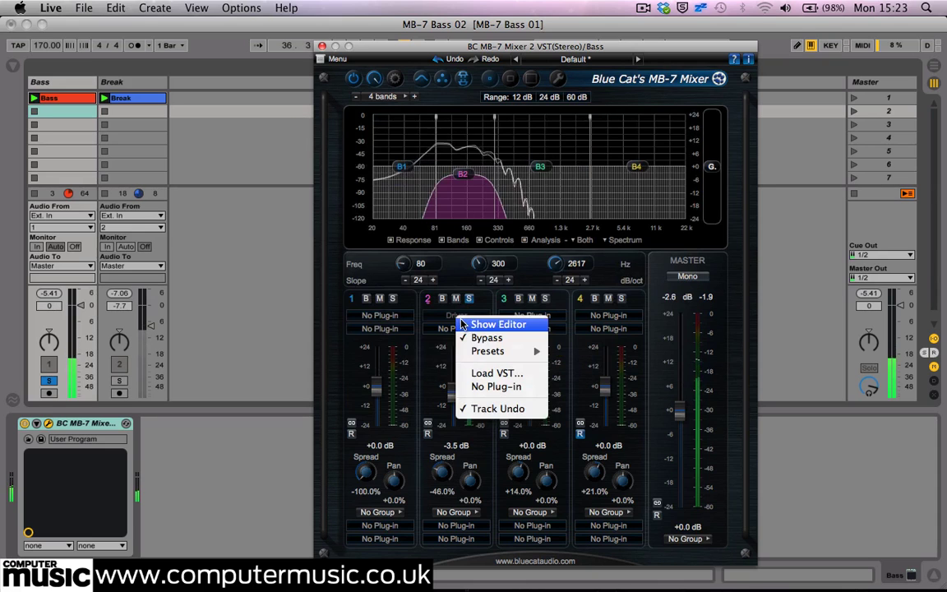
click(479, 341)
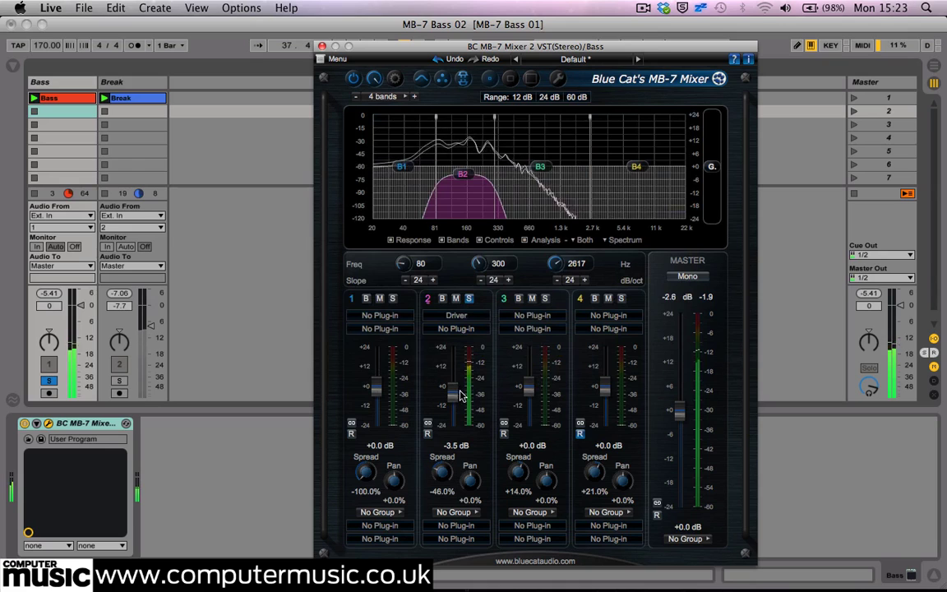
Turn off band 2's solo and set its Spread to -53%, and solo band 3 with its Spread at +16%
click(469, 298)
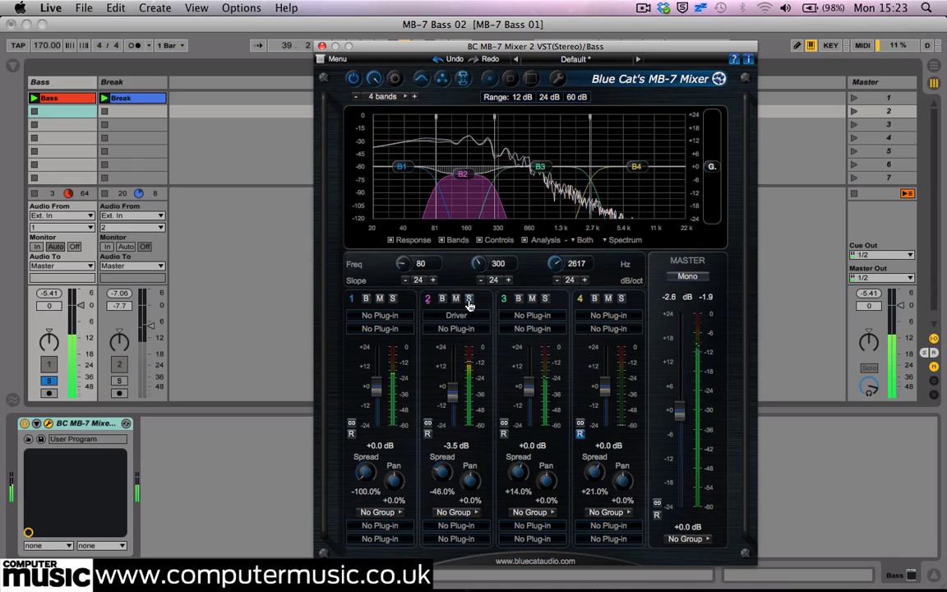
click(546, 406)
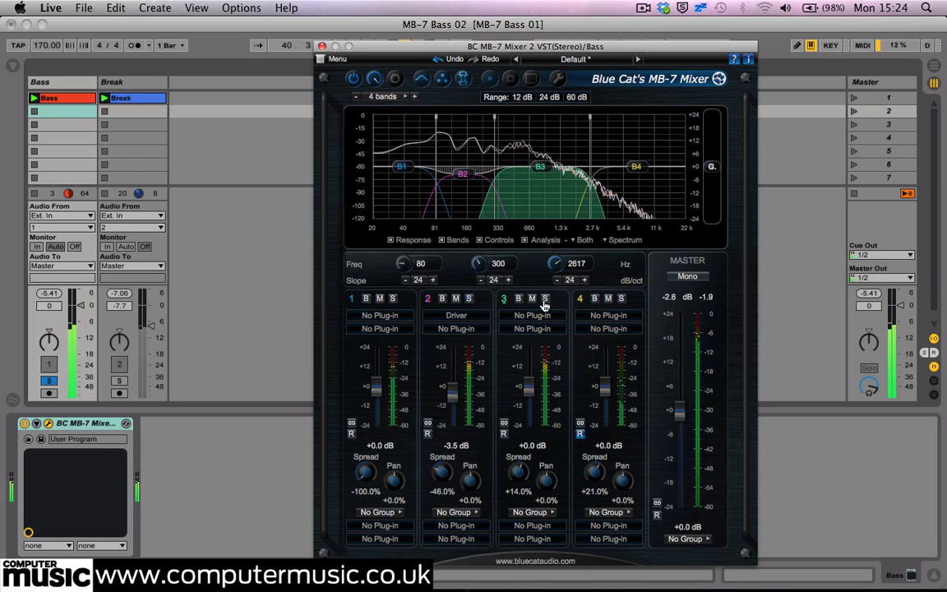
drag(441, 472, 450, 482)
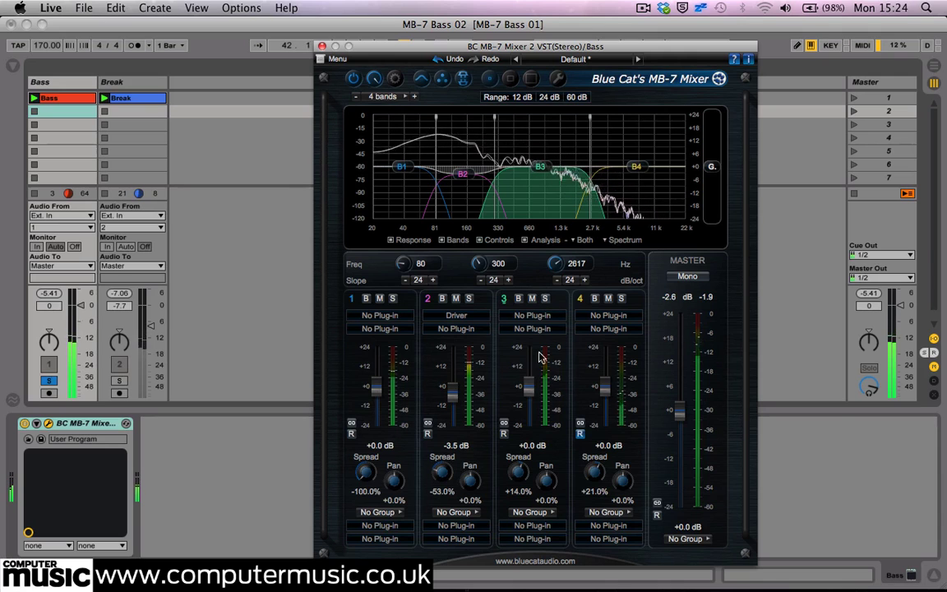
click(545, 299)
drag(516, 482, 521, 483)
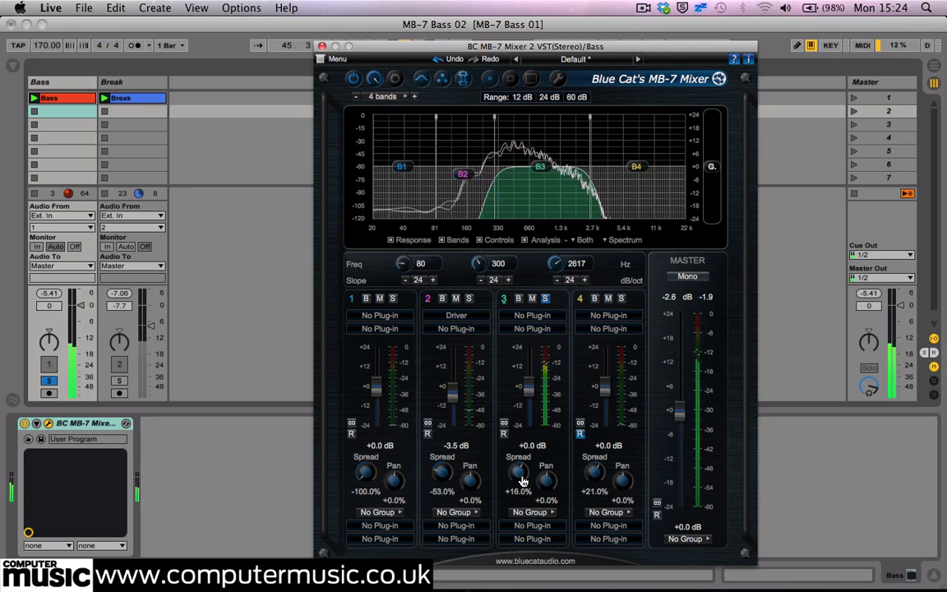
Load Driver.vst into band 3's first plug-in slot
click(536, 317)
click(552, 322)
scroll(436, 295, down, 6)
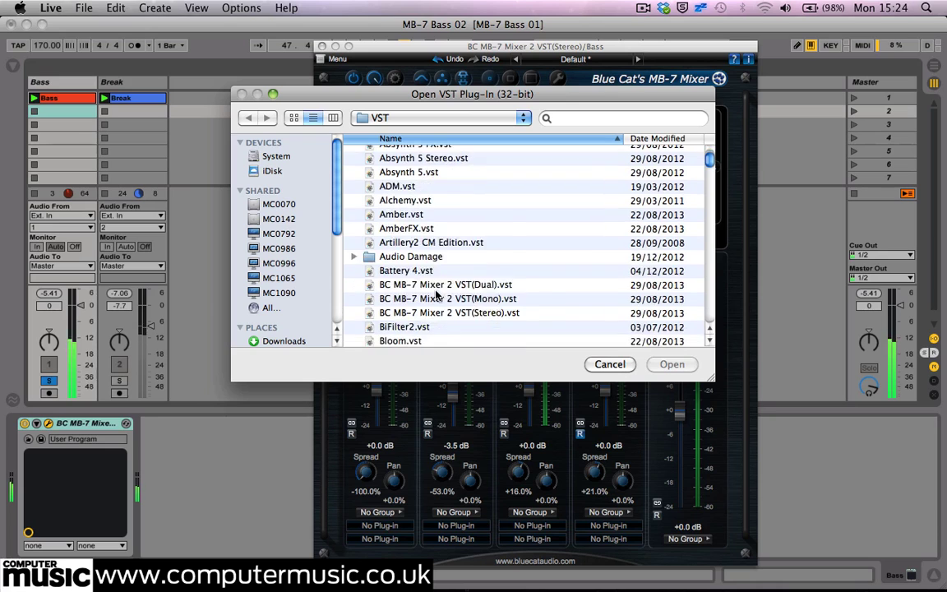
scroll(436, 295, down, 5)
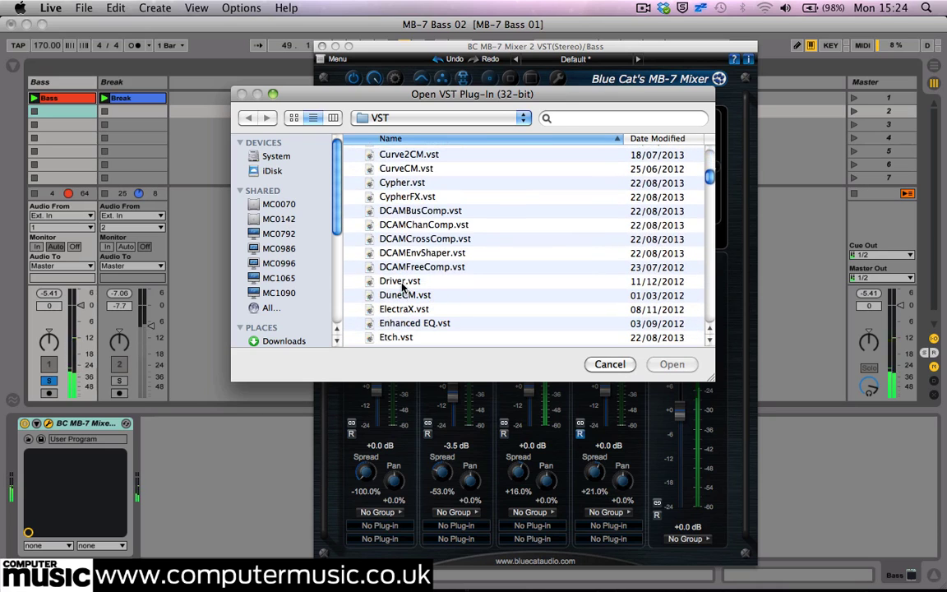
double_click(403, 278)
Set band 3's Driver to input +1.0, Res 2.0 and Freq about 3.17 kHz, lower its output, and close its window
click(364, 226)
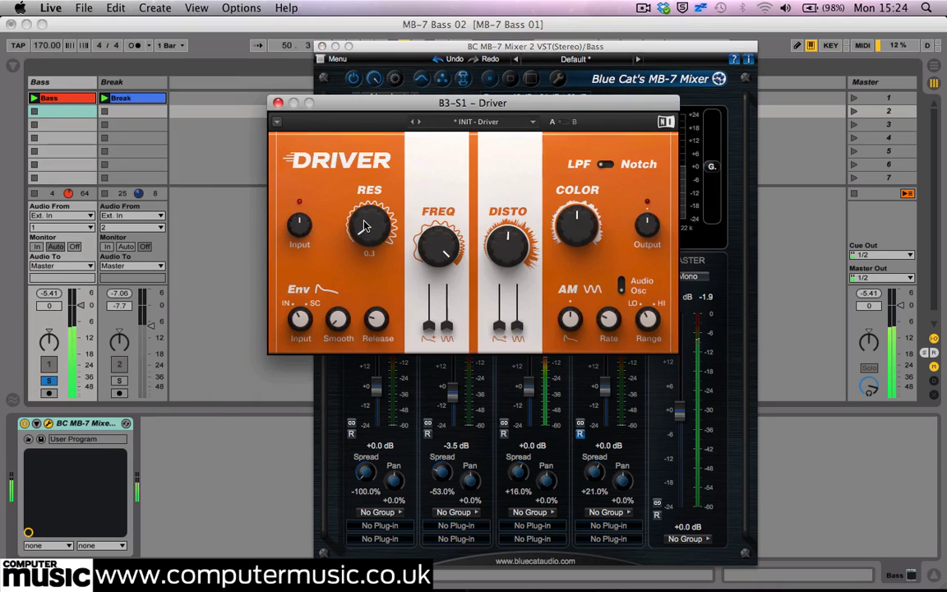
drag(298, 227, 296, 220)
drag(646, 223, 649, 265)
drag(367, 222, 375, 159)
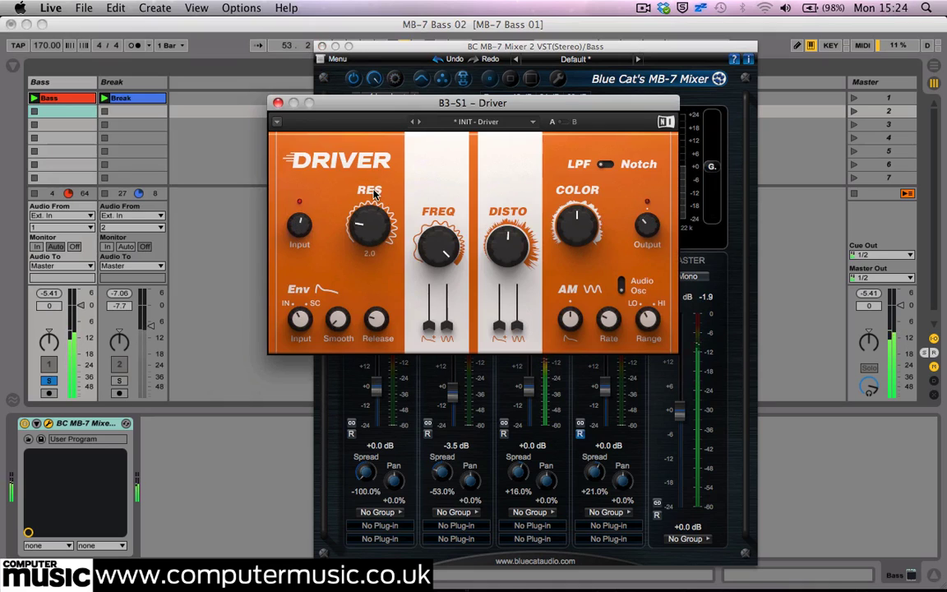
drag(421, 216, 447, 345)
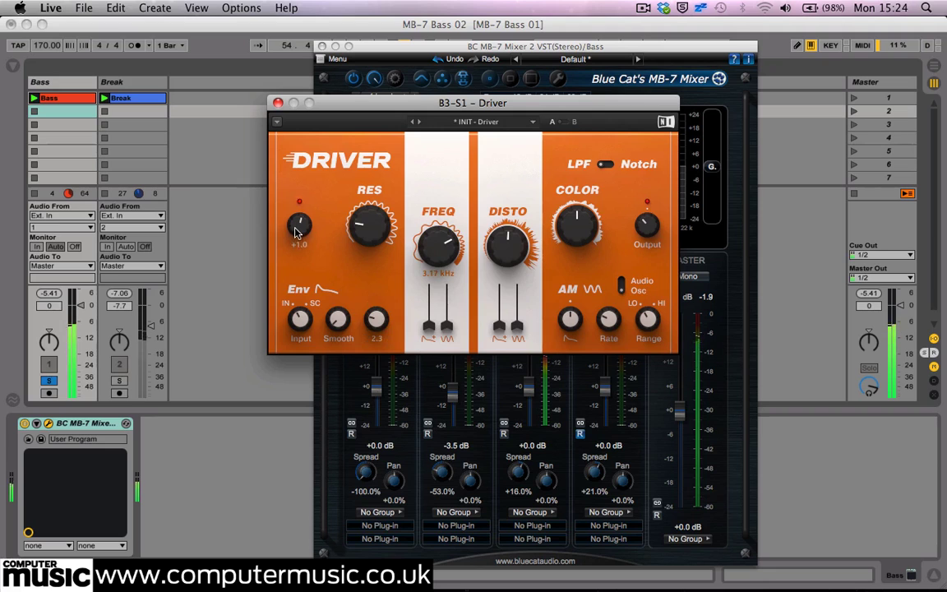
drag(457, 235, 435, 240)
click(278, 103)
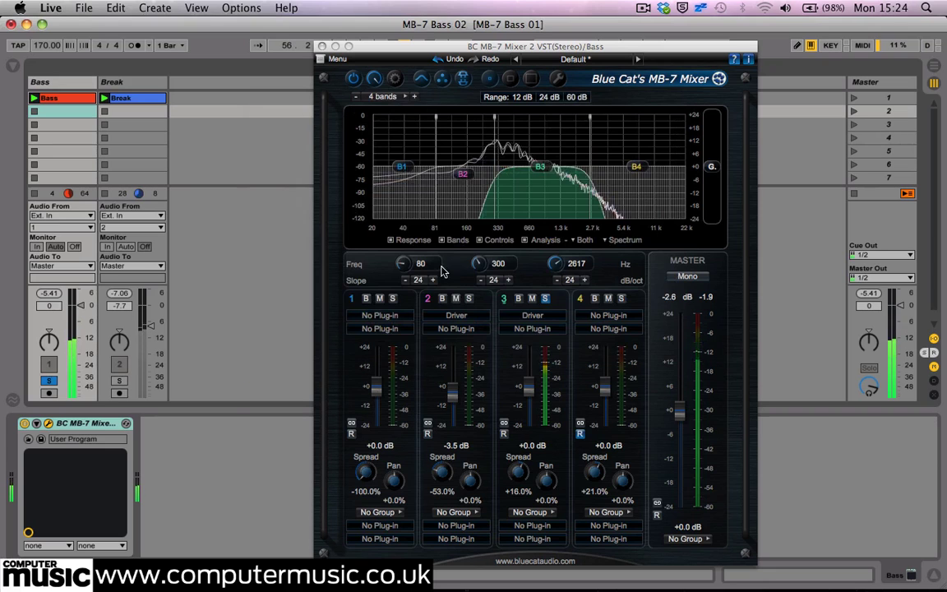
Load Wolfram.vst into band 3's second plug-in slot, choose the preset Chorus - CM Fat Bastard, and close its window
click(533, 328)
click(541, 333)
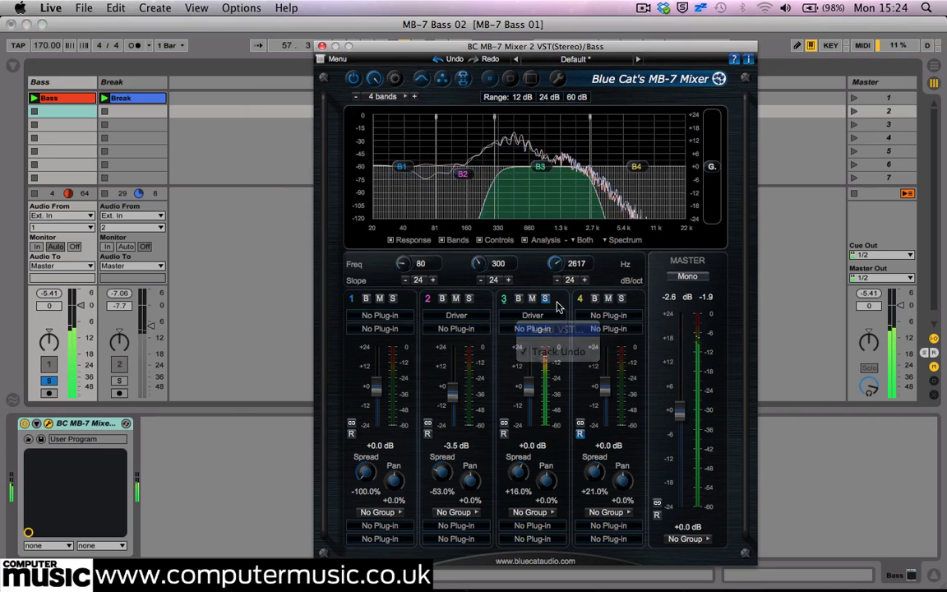
scroll(482, 260, down, 20)
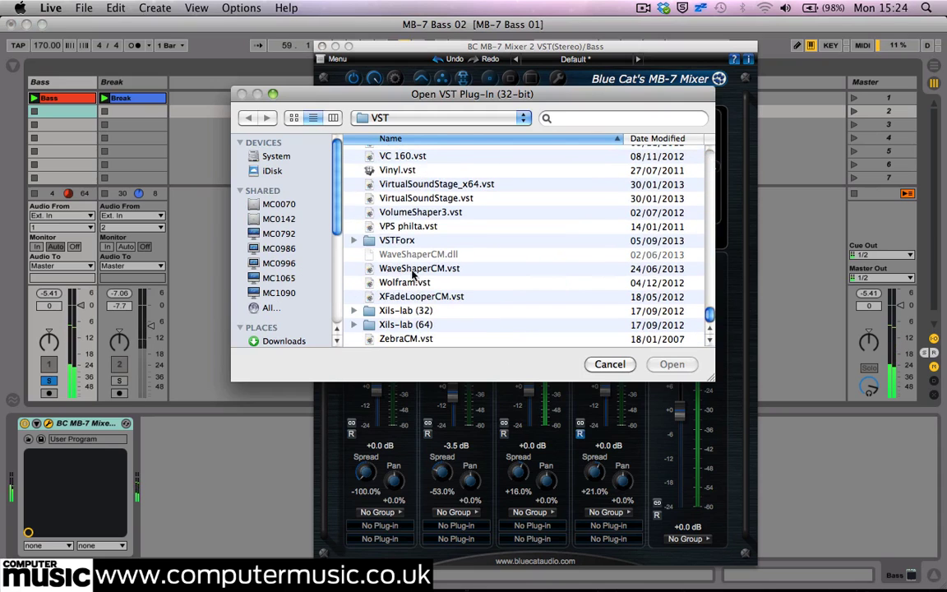
double_click(414, 285)
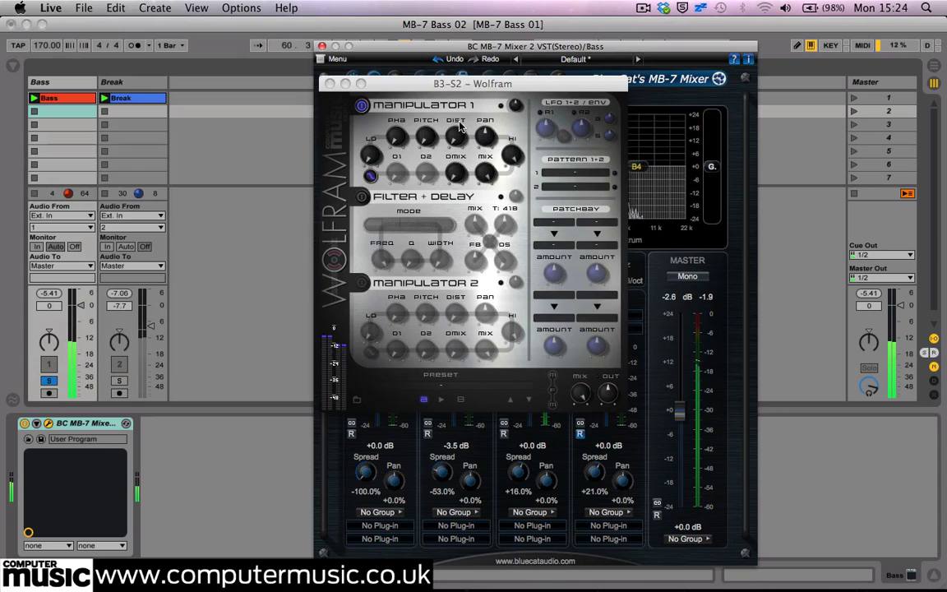
click(528, 400)
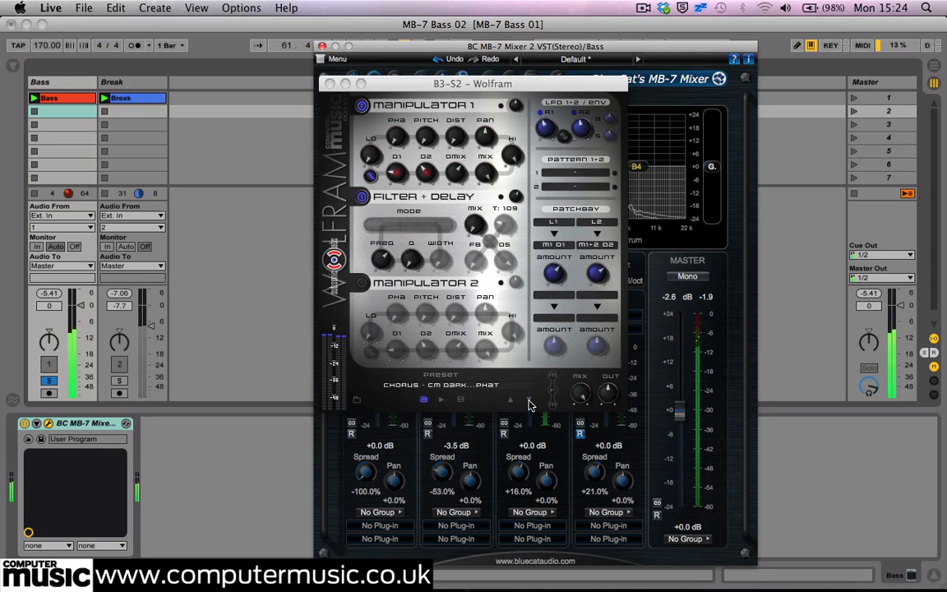
click(528, 400)
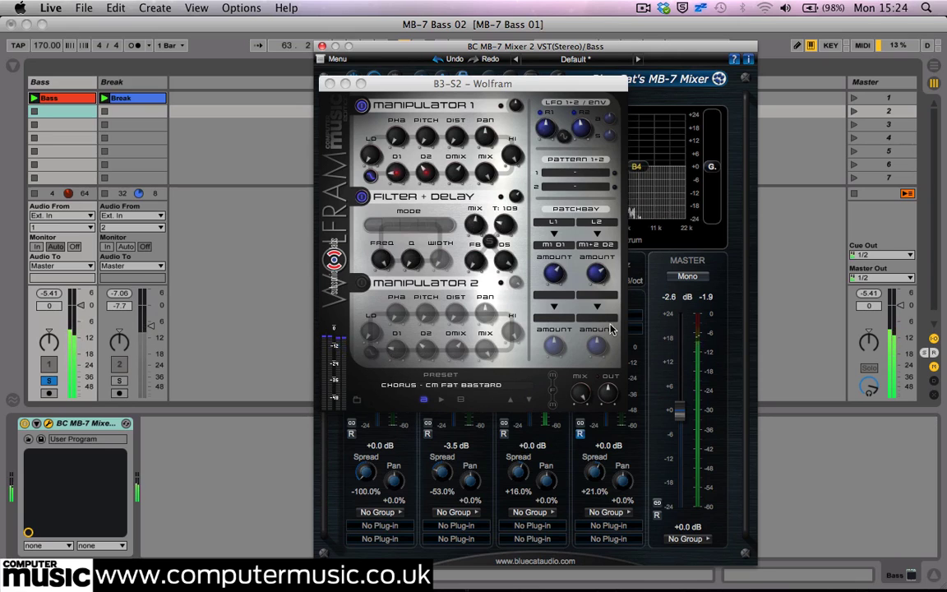
key(super+w)
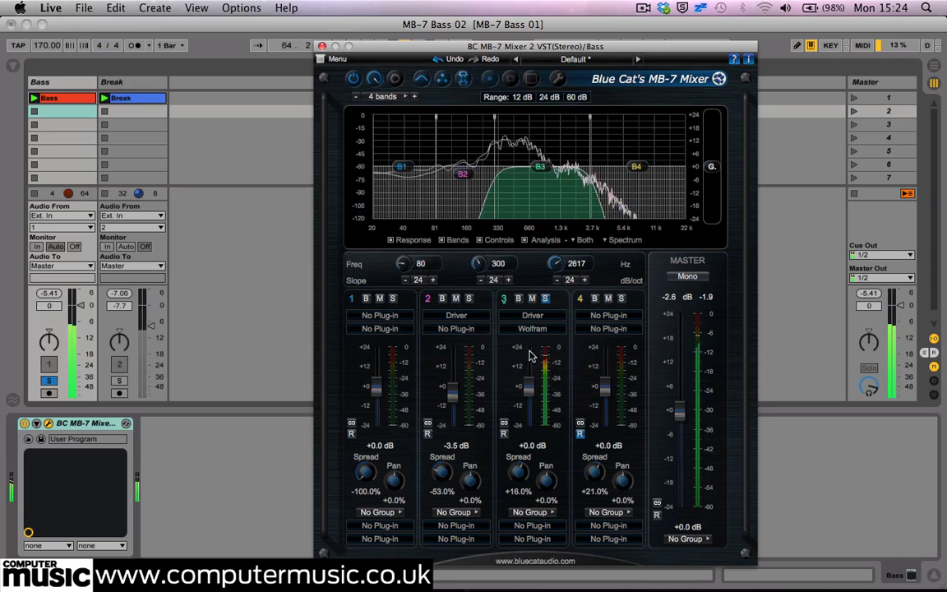
Turn off band 3's solo, lower its level to -1.5 dB, and reopen its Driver editor
click(544, 297)
drag(530, 391, 532, 399)
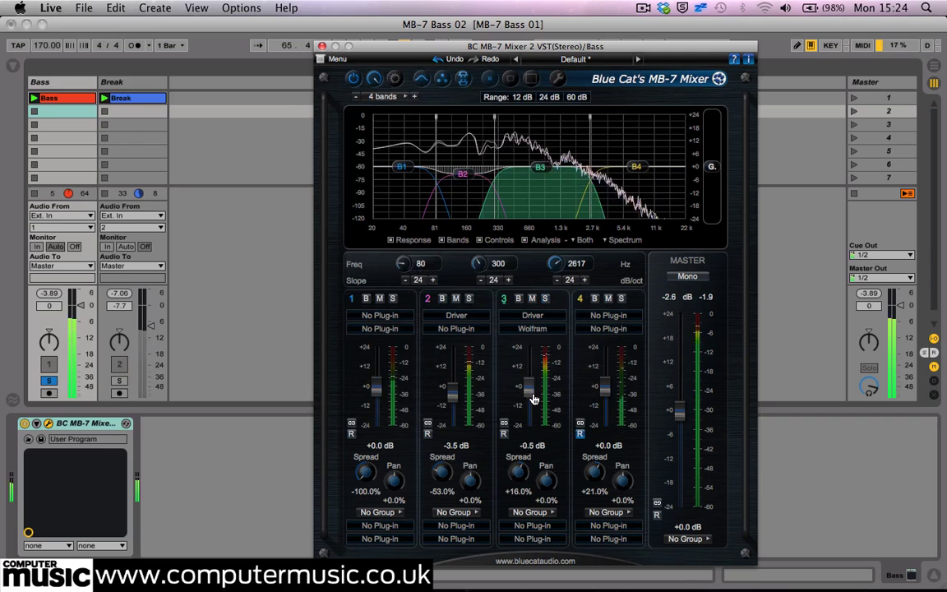
click(532, 315)
click(525, 318)
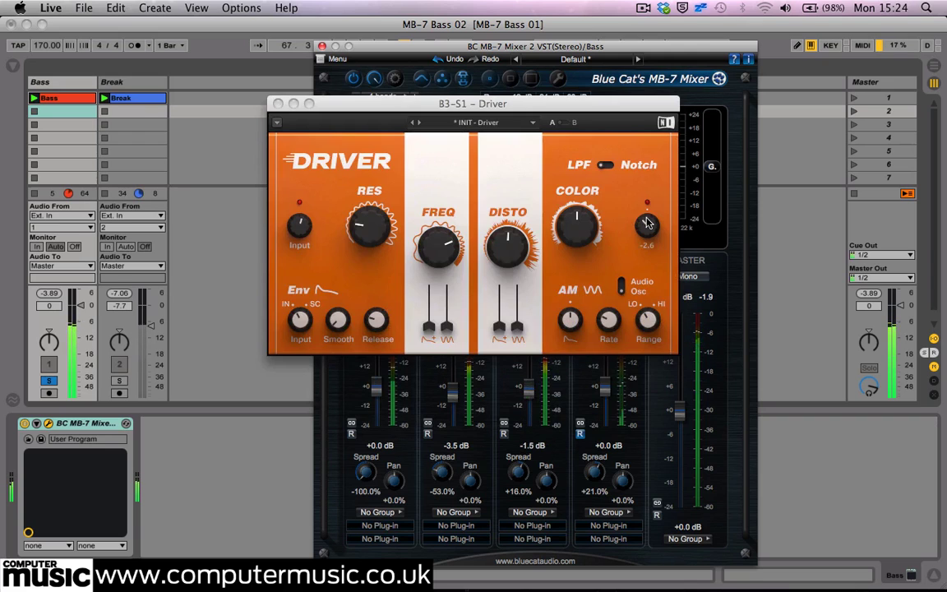
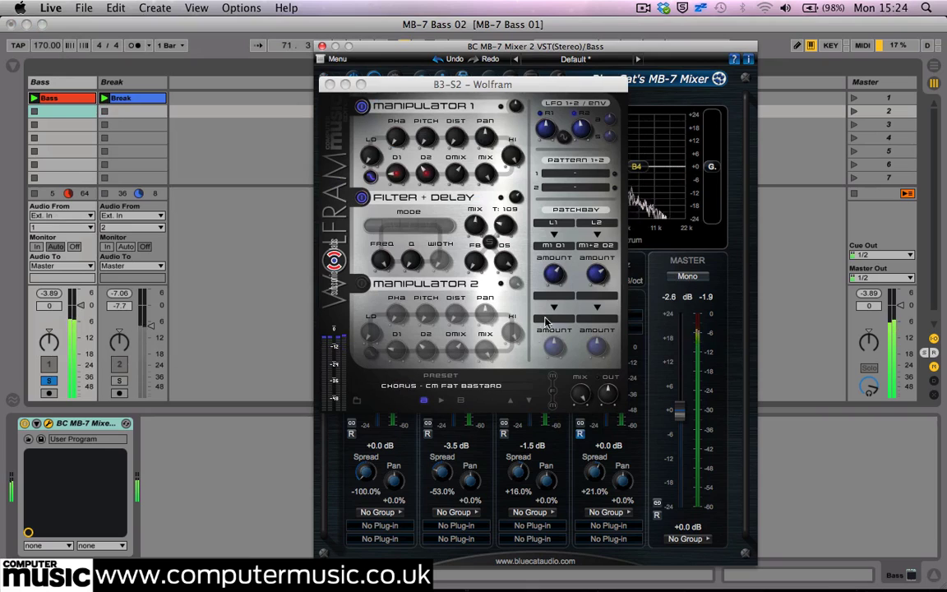
Step through band 3's Wolfram presets to Chorus - On the Edge and close the plug-in's window
click(528, 401)
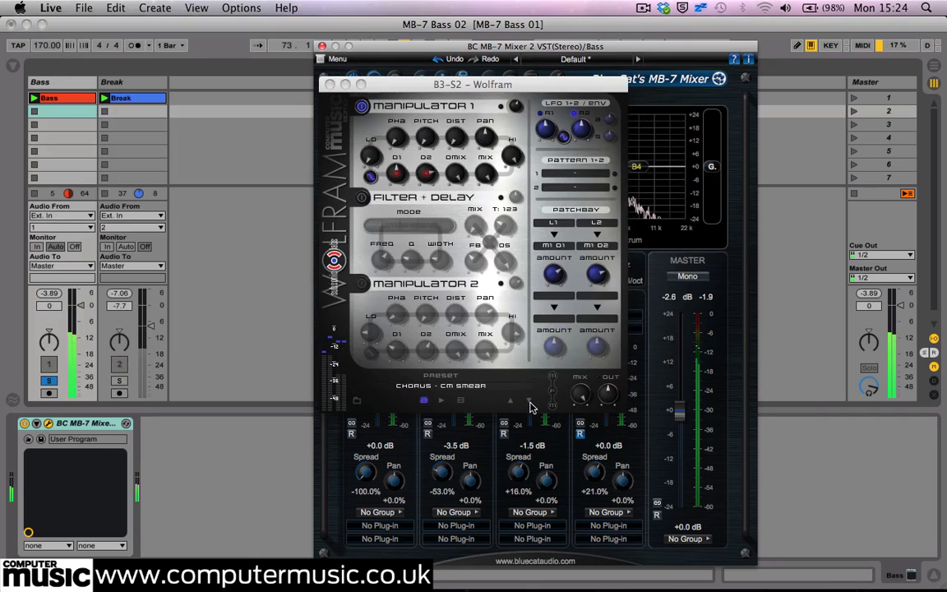
click(528, 401)
click(529, 402)
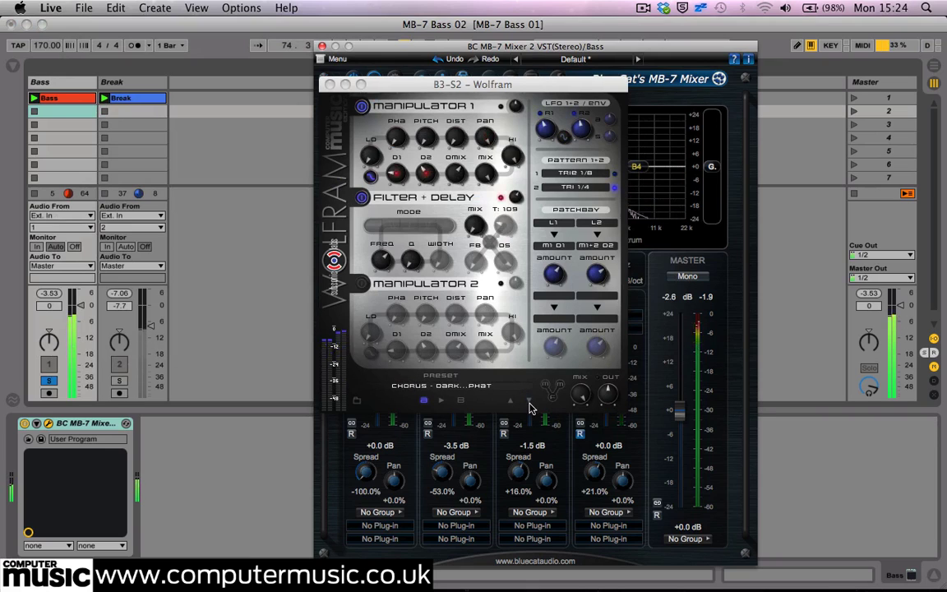
click(528, 402)
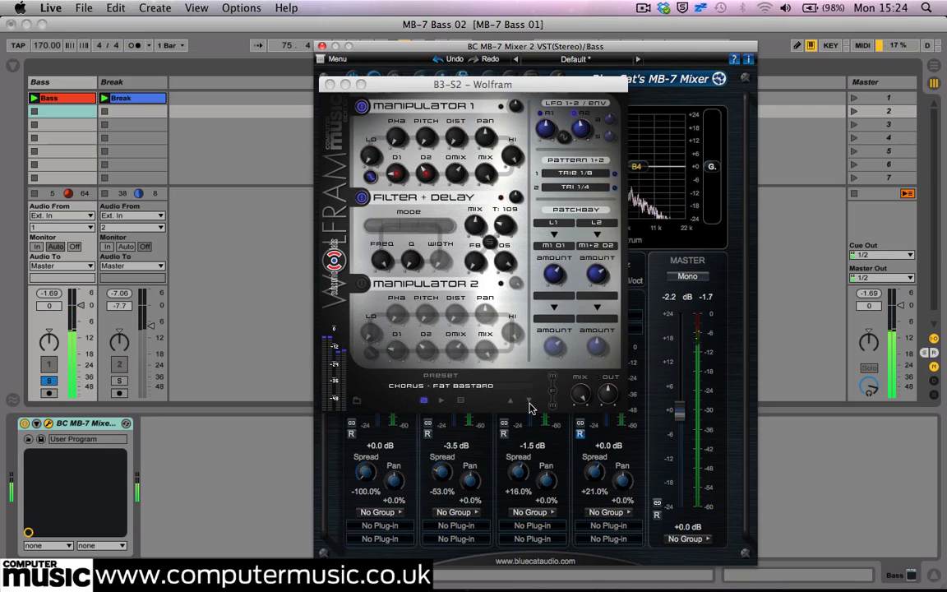
click(529, 402)
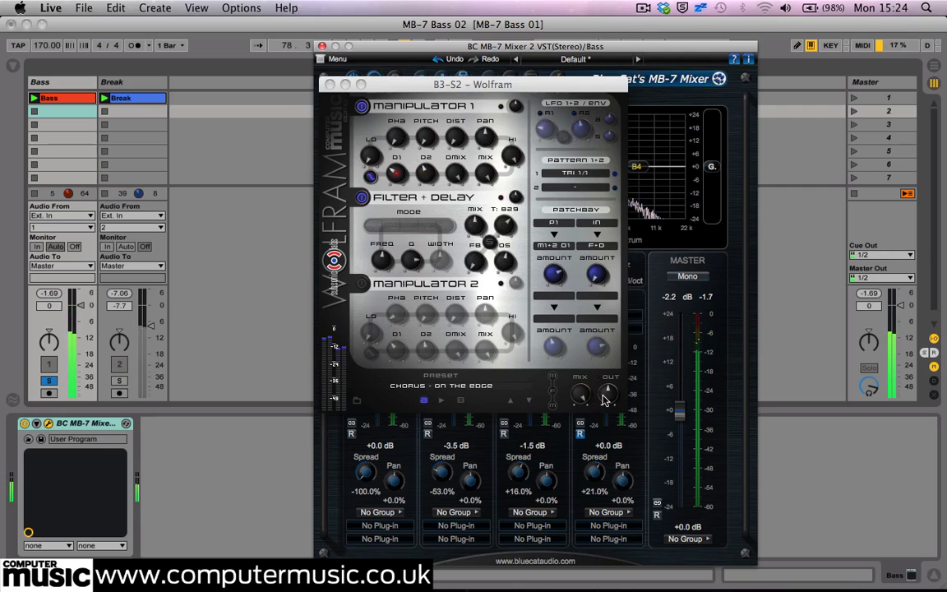
click(329, 85)
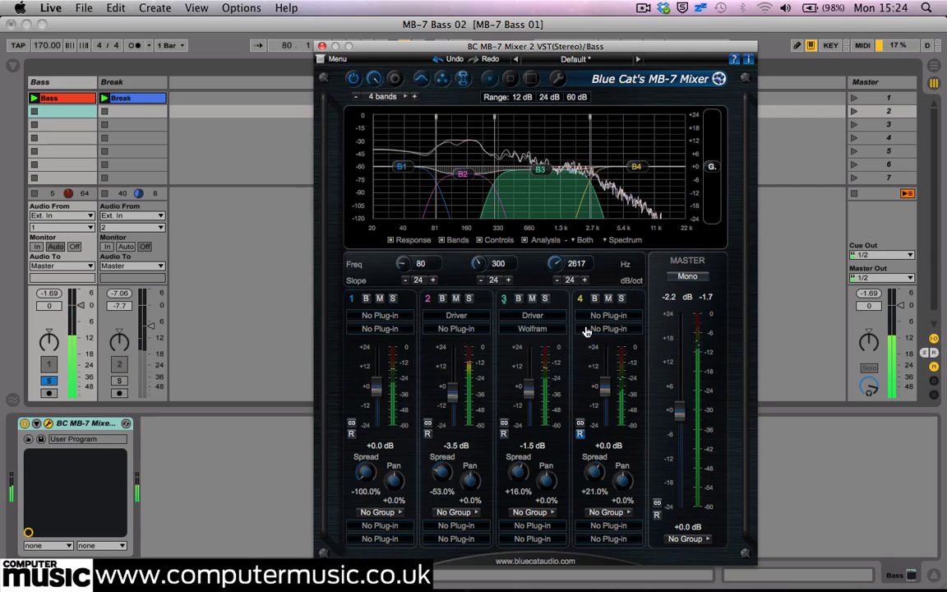
Raise band 4's level to +2.5 dB and load Driver.vst into its first plug-in slot
drag(613, 397, 610, 386)
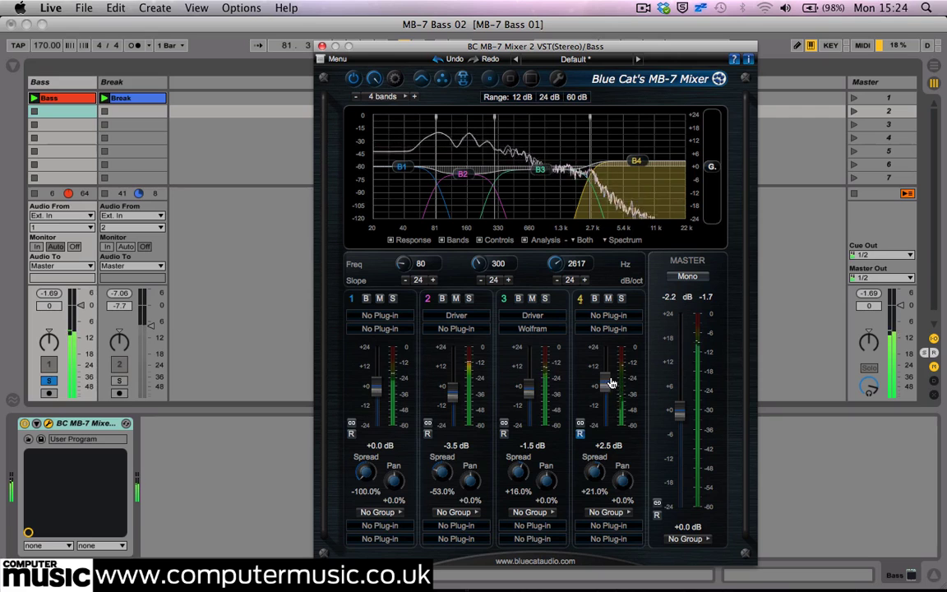
click(609, 316)
click(611, 316)
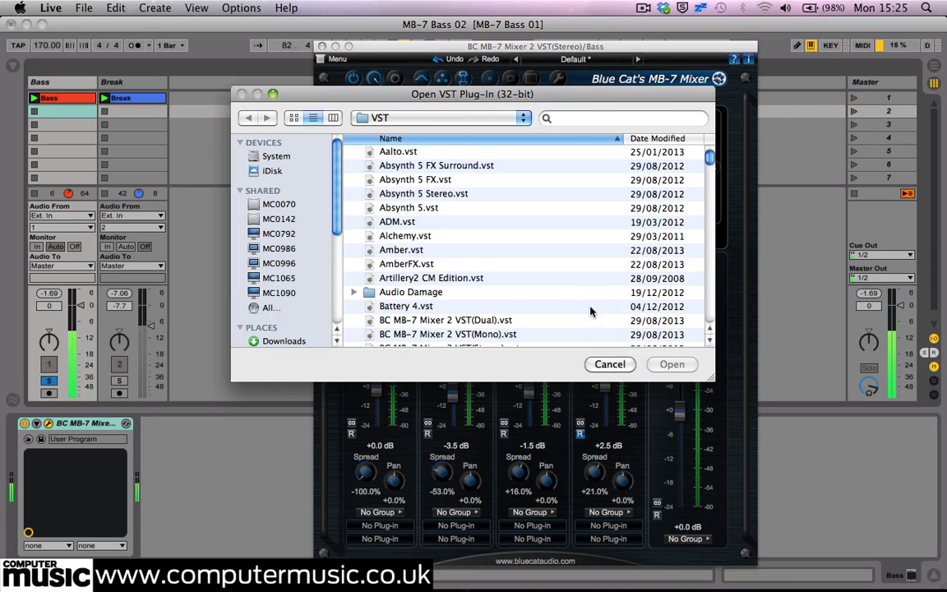
scroll(530, 275, down, 10)
scroll(451, 281, down, 3)
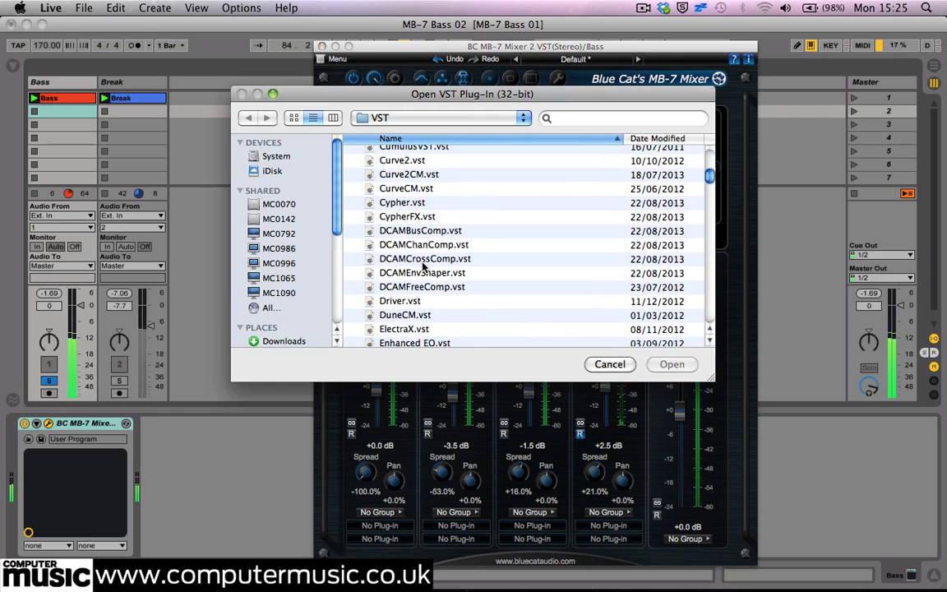
double_click(413, 301)
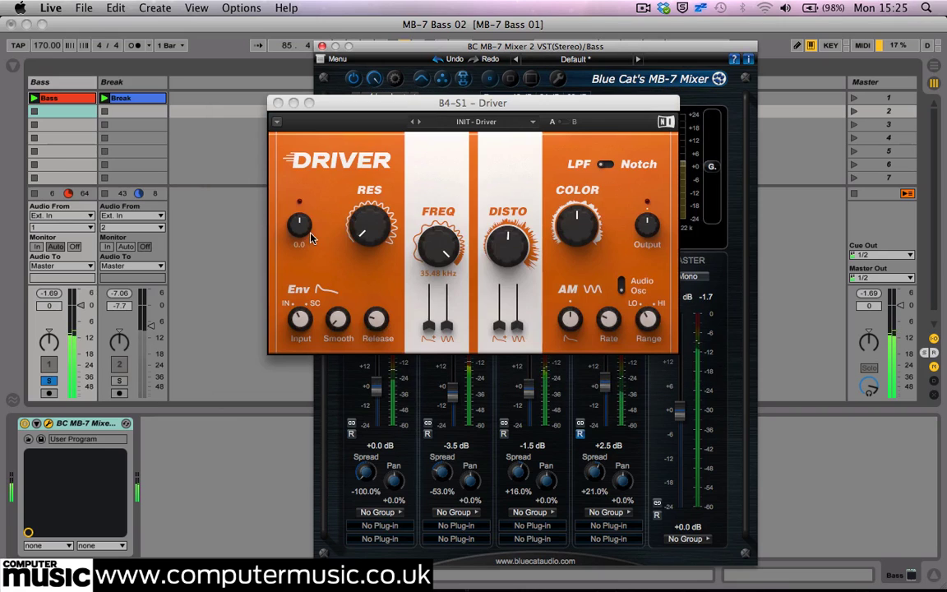
In band 4's Driver, set the input gain to +8.9, raise the resonance, lower the filter frequency with some AM modulation, and close the window
drag(299, 223, 305, 125)
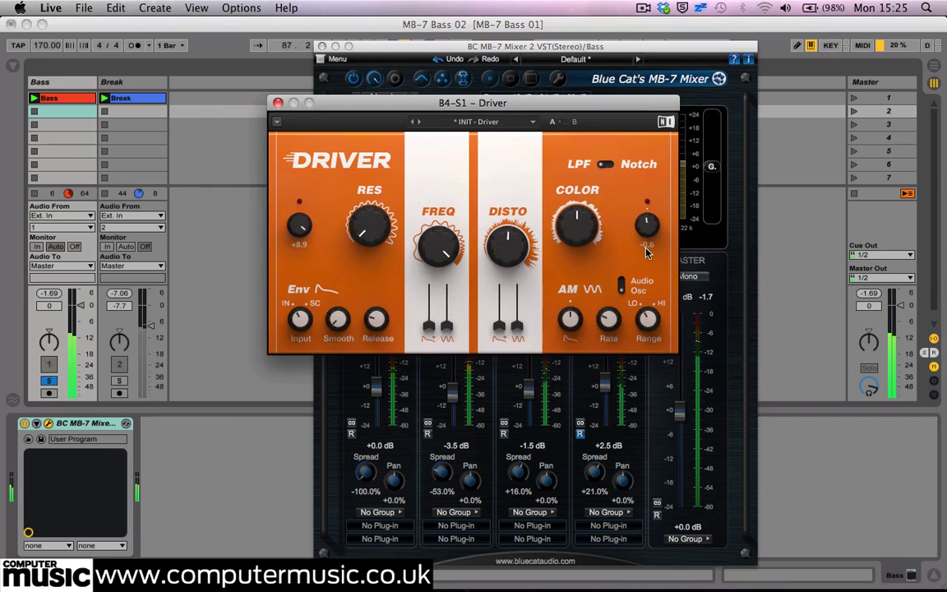
drag(370, 226, 367, 147)
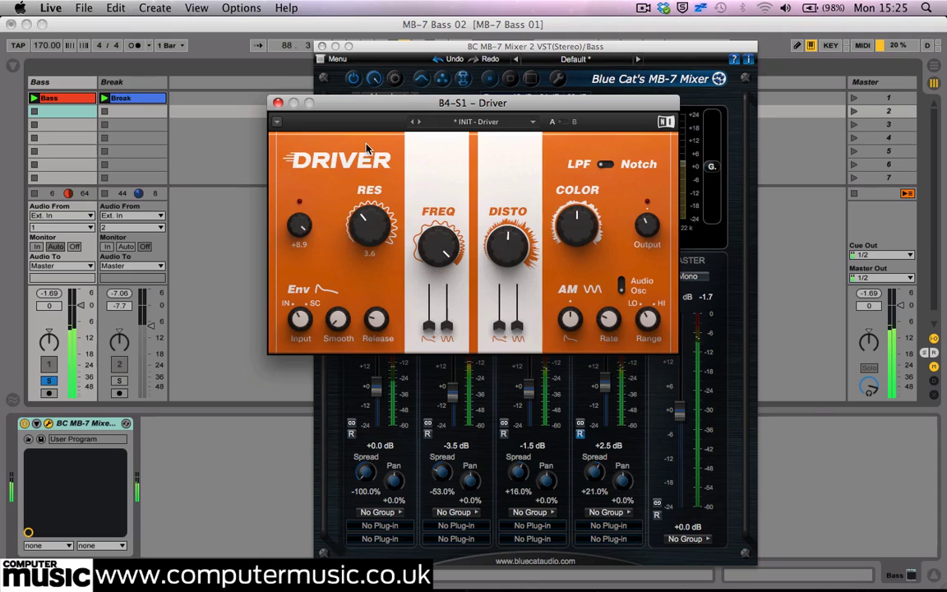
drag(426, 256, 446, 304)
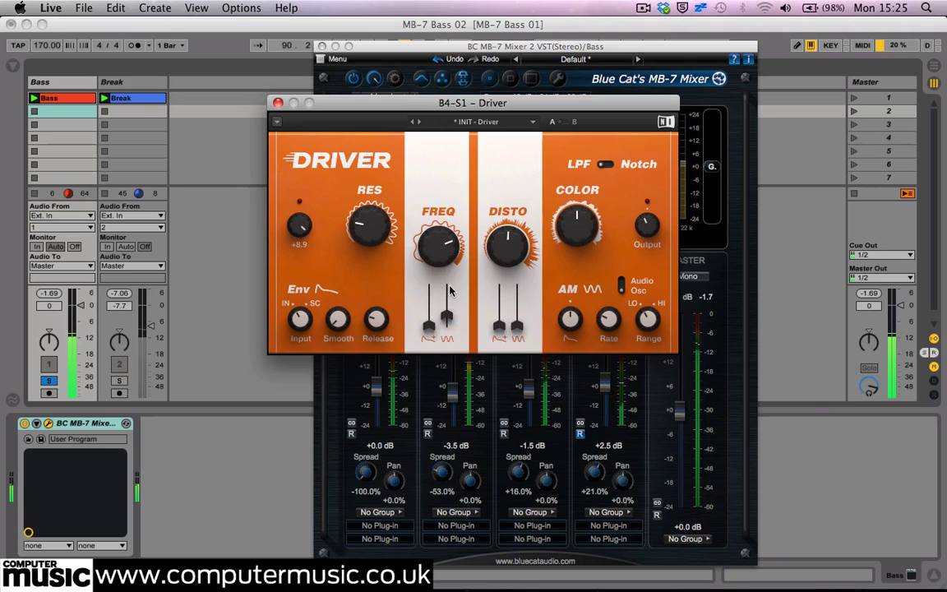
click(278, 103)
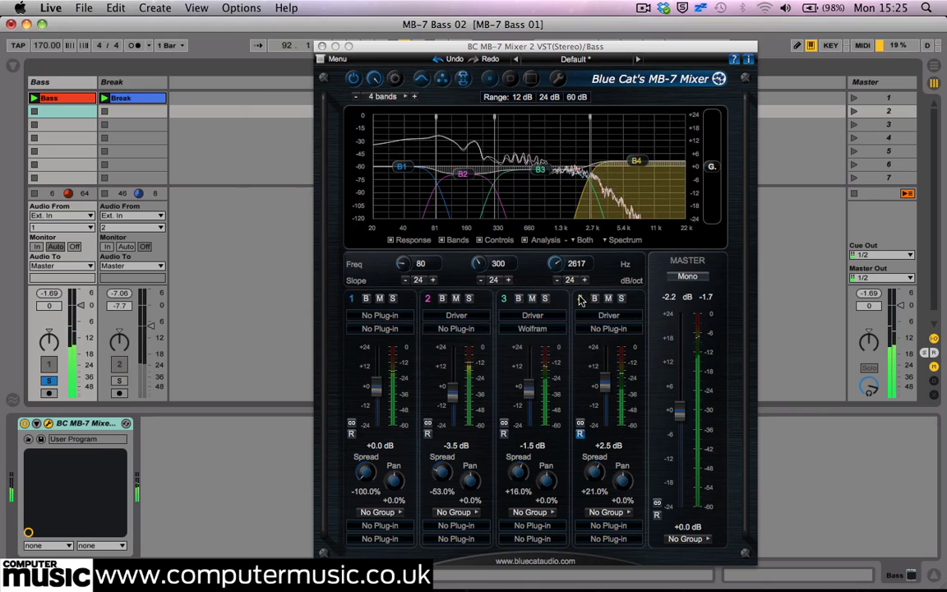
Load ReverberateCM.vst into band 4's second plug-in slot
click(605, 328)
click(636, 334)
scroll(405, 280, down, 20)
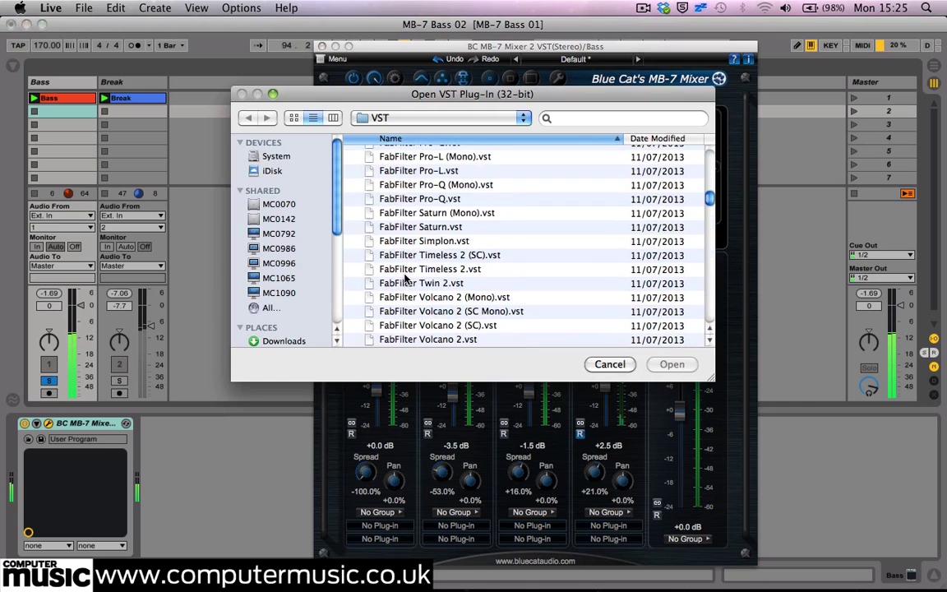
scroll(405, 279, down, 10)
scroll(407, 278, up, 8)
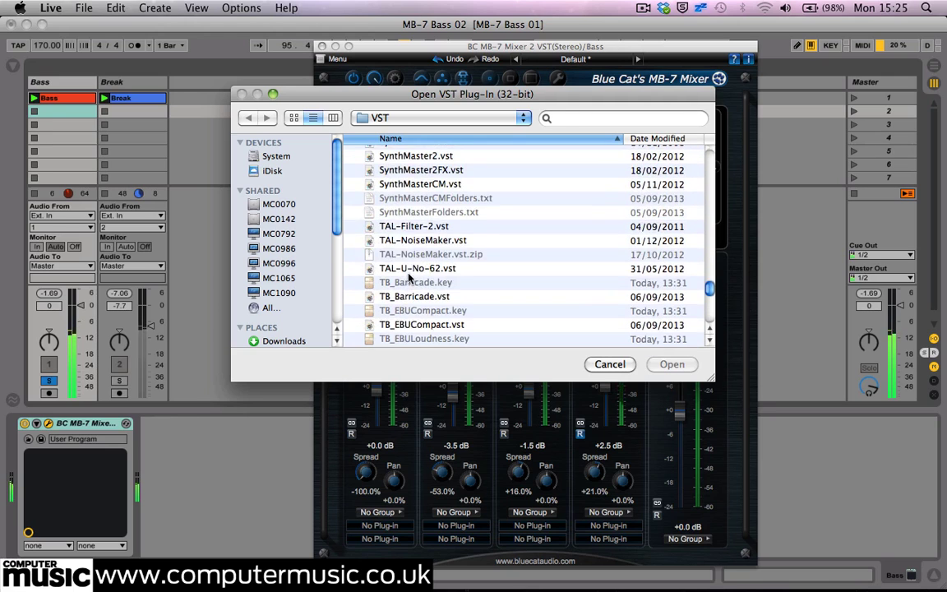
scroll(409, 277, up, 10)
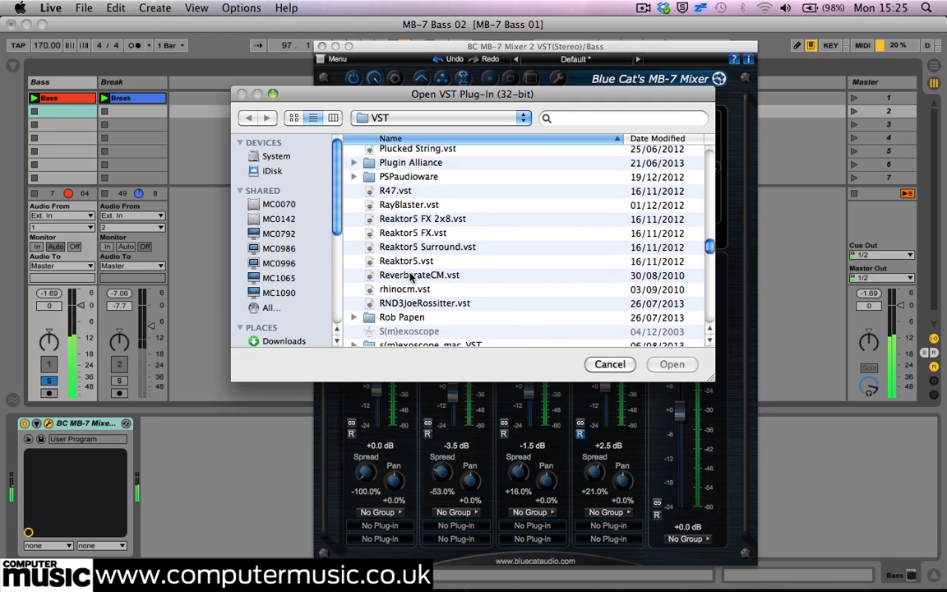
double_click(413, 276)
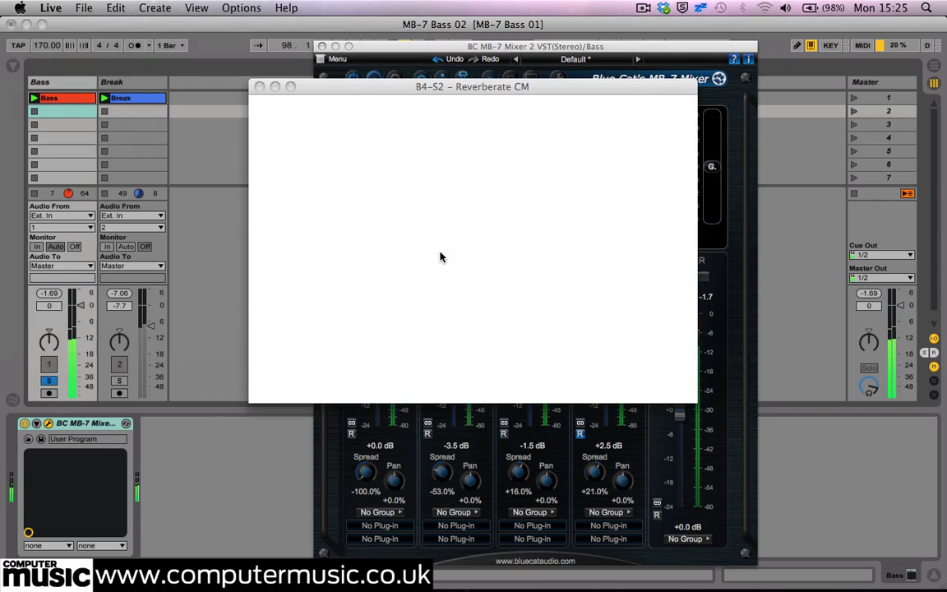
Step band 4's Reverberate CM impulse response forward to RichDelicateHall-01-44100Hz.wav and close its window
click(284, 202)
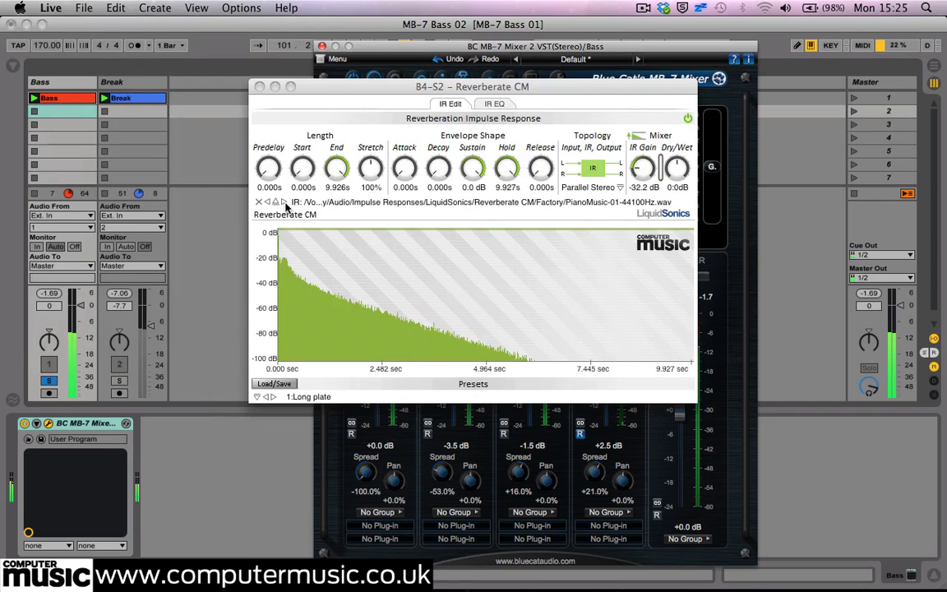
click(285, 203)
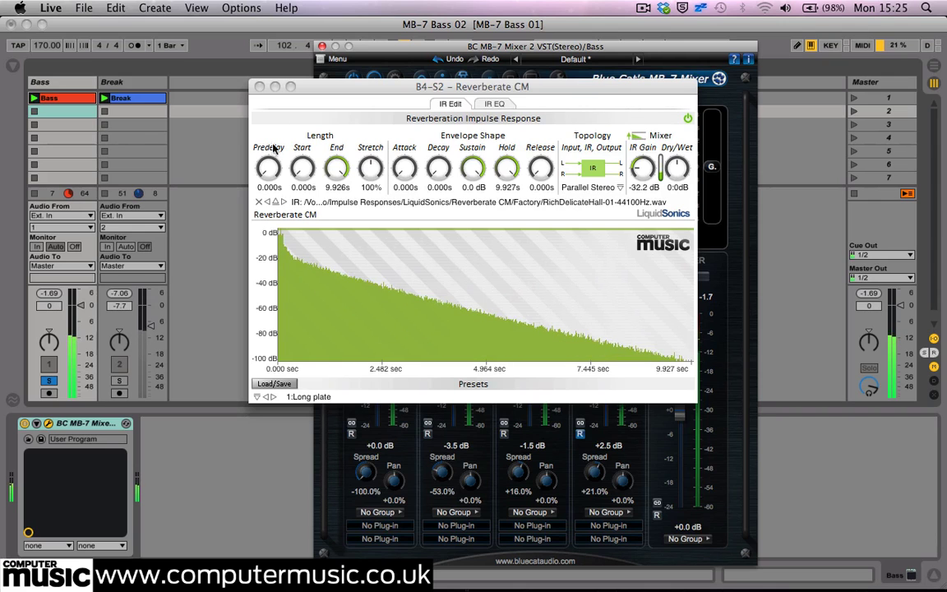
click(260, 87)
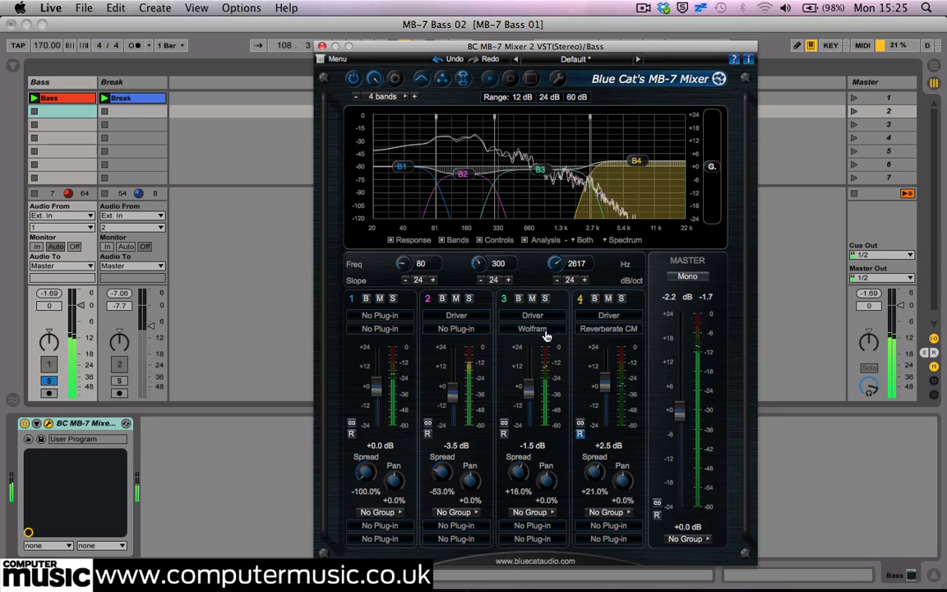
Raise band 1's level to +5.5 dB, and compare the sound by switching the MB-7 Mixer device off and back on
click(424, 389)
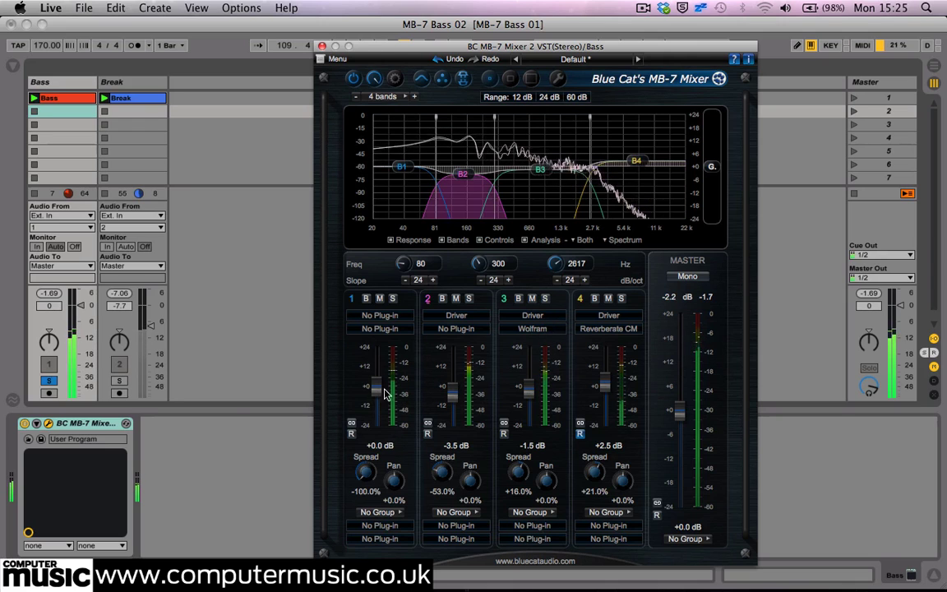
drag(385, 394, 381, 378)
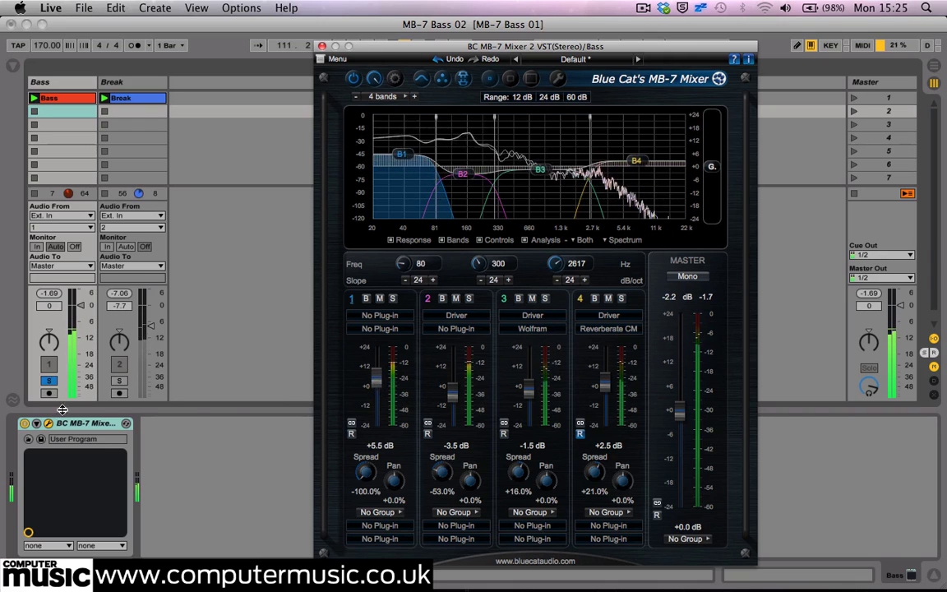
click(25, 424)
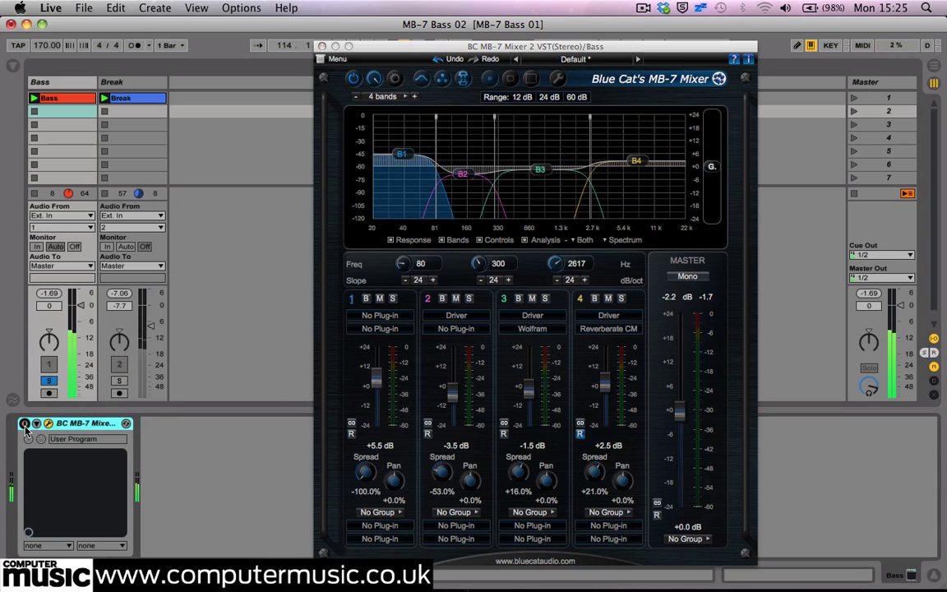
click(25, 423)
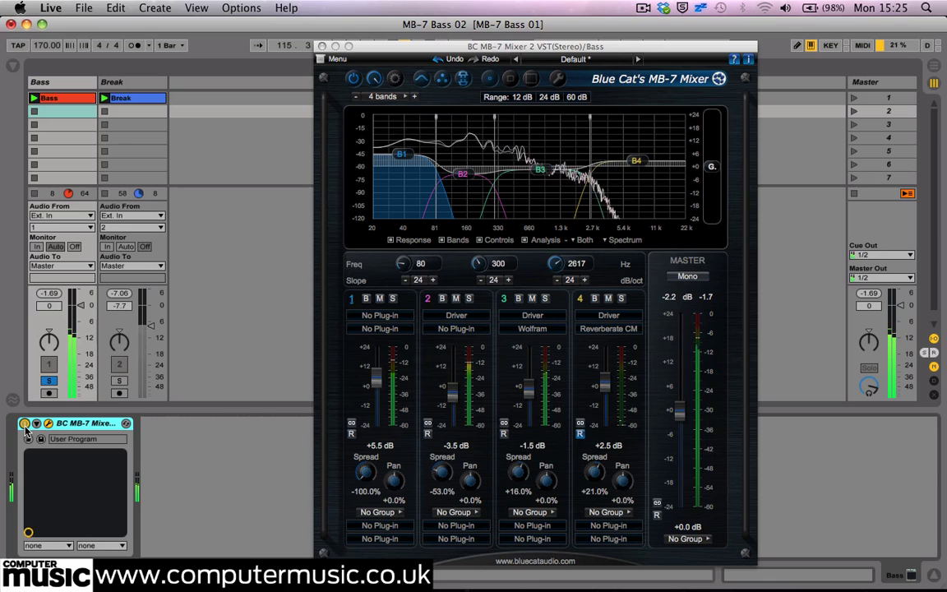
Load ReverberateCM.vst into band 3's third plug-in slot, the first one below the fader
click(532, 525)
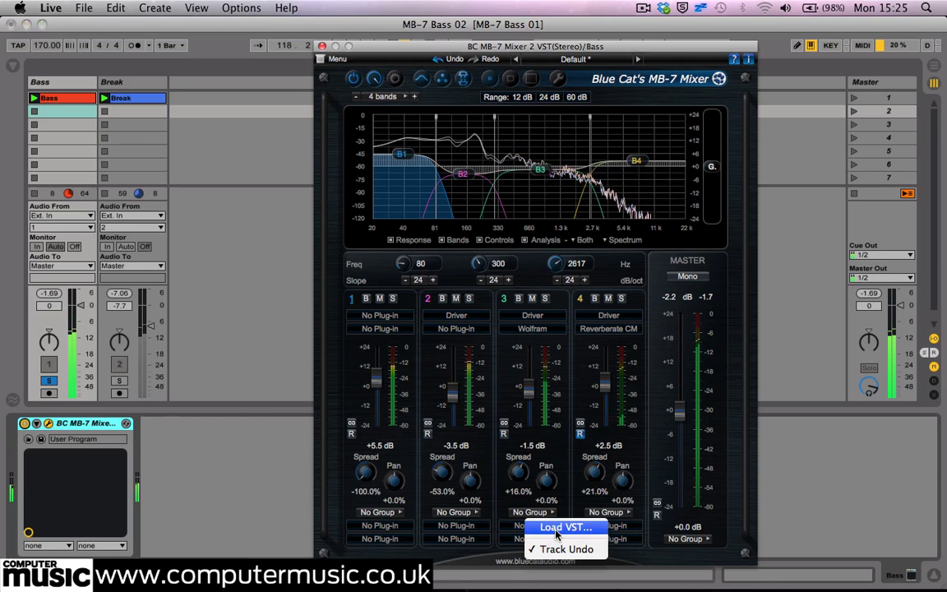
click(556, 531)
scroll(428, 265, down, 5)
scroll(428, 265, down, 20)
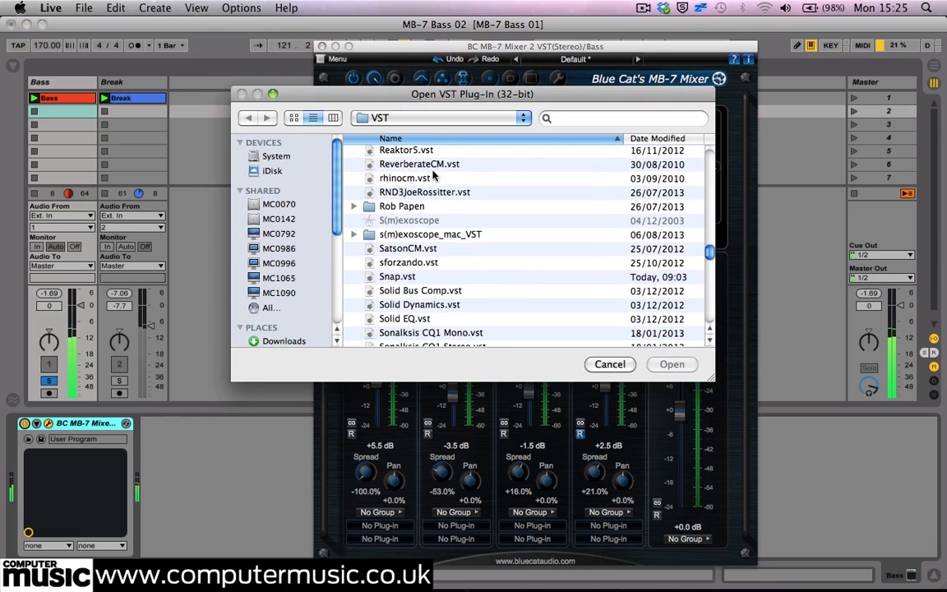
double_click(429, 165)
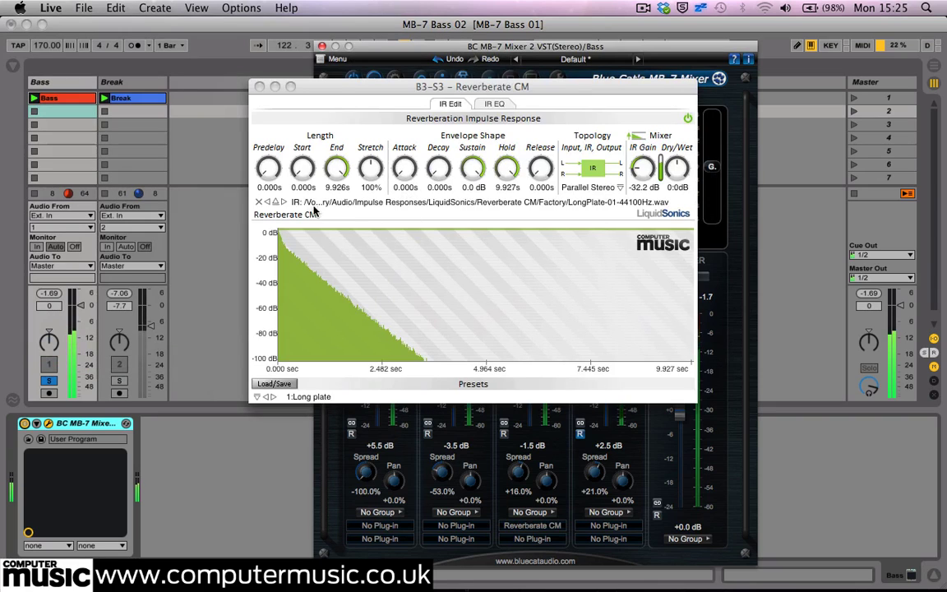
Step band 3's Reverberate CM impulse response back to Hallway ORTF01_ambience.wav and close its window
click(268, 202)
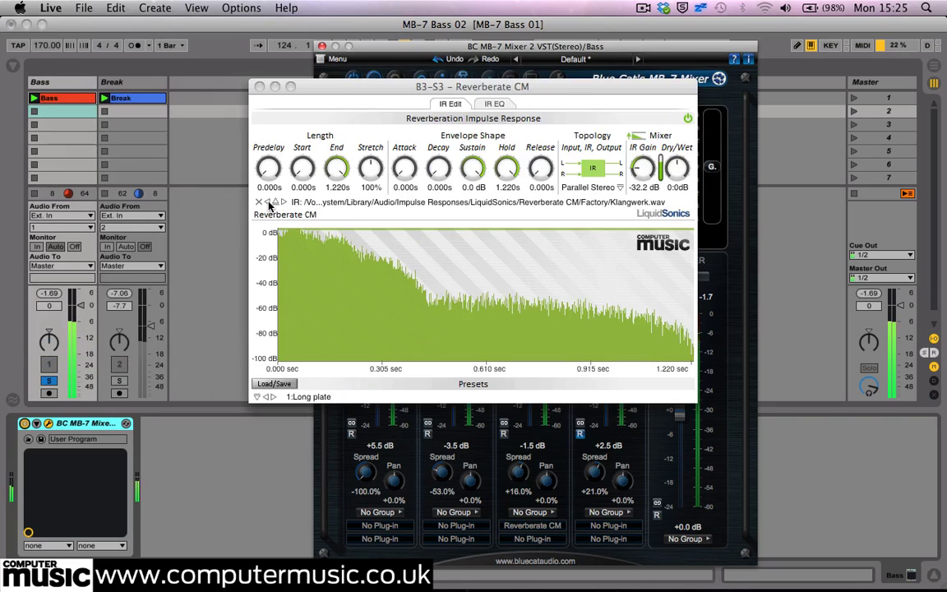
click(268, 203)
click(268, 203)
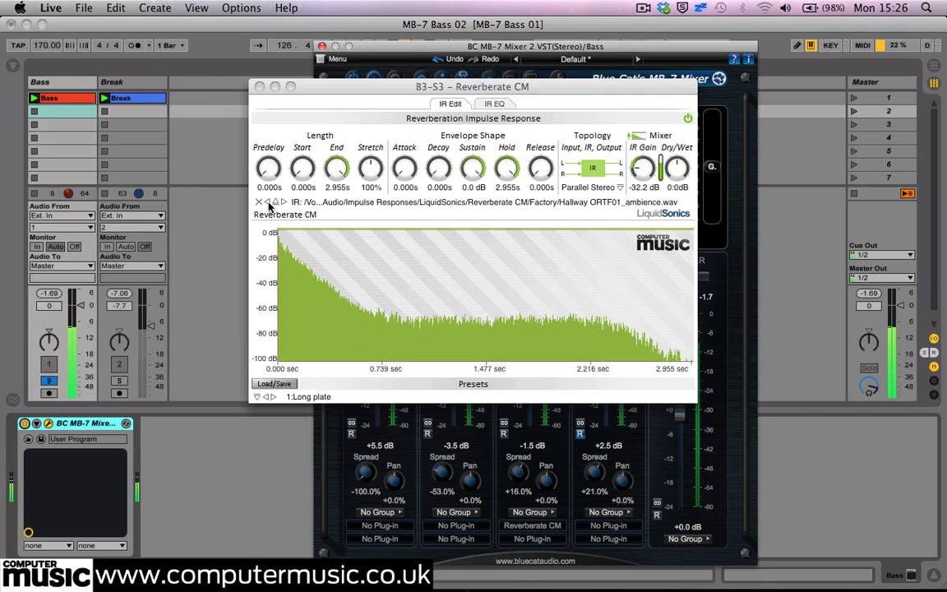
click(259, 87)
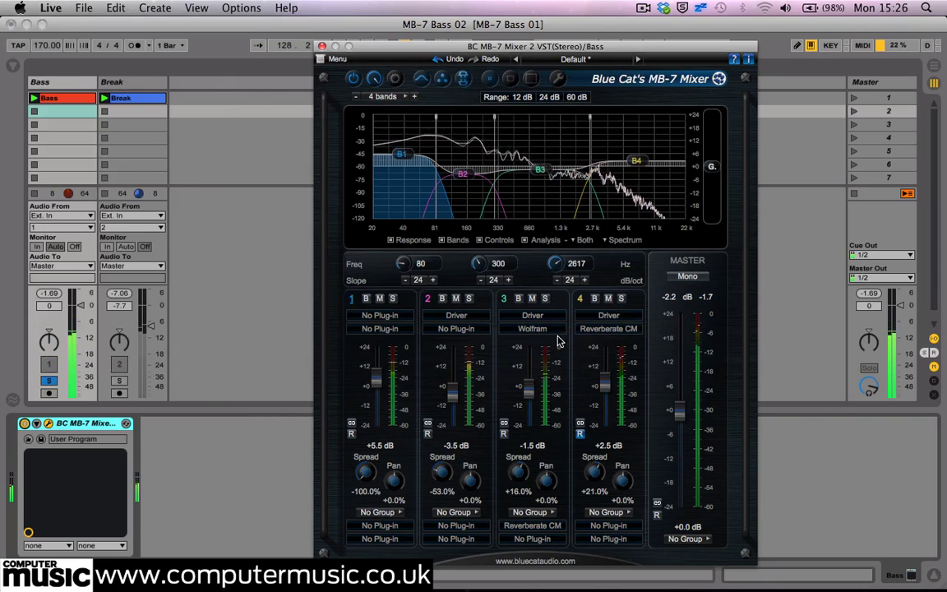
Load Wolfram.vst into band 4's third plug-in slot, the first one below the fader
click(608, 537)
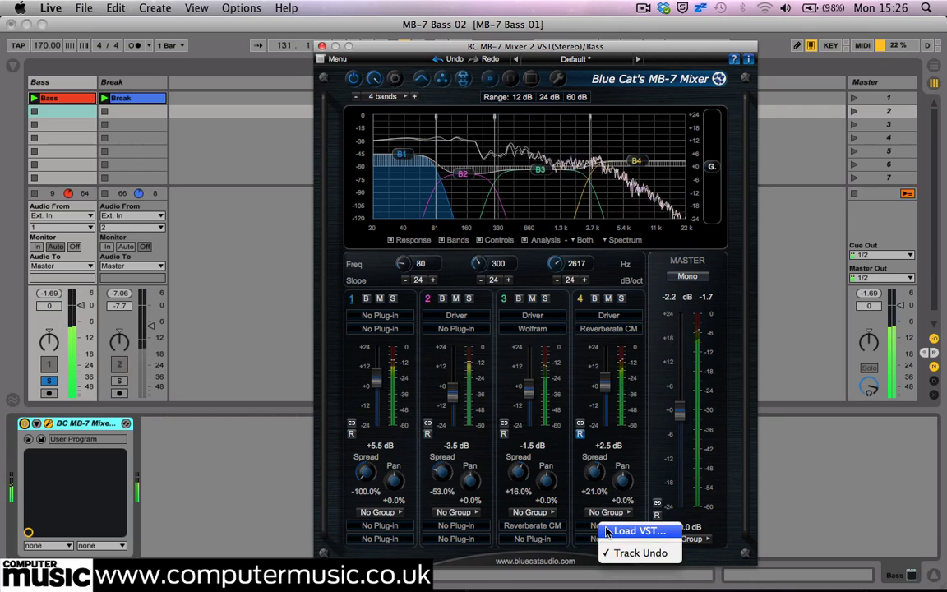
click(613, 533)
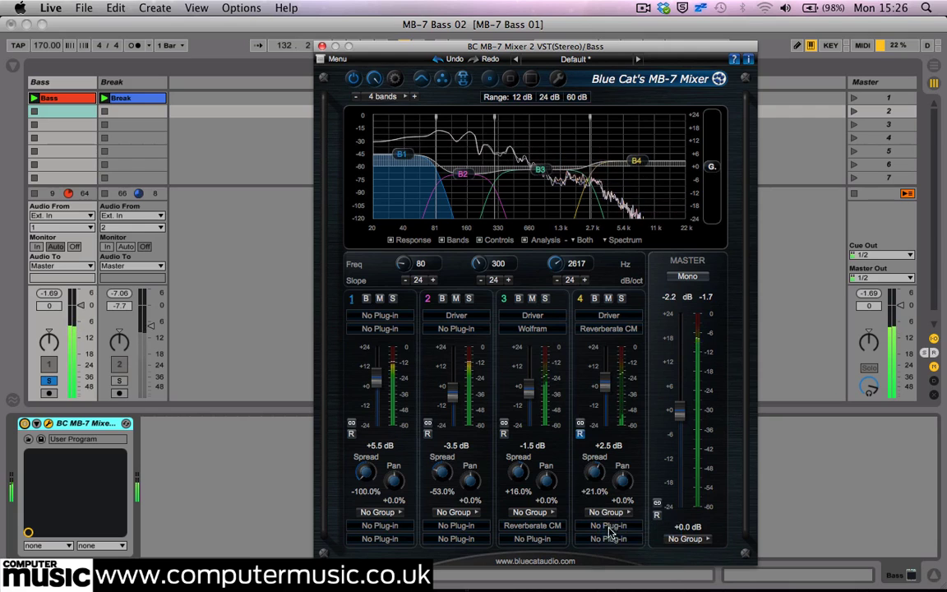
scroll(419, 244, down, 10)
scroll(419, 244, down, 10)
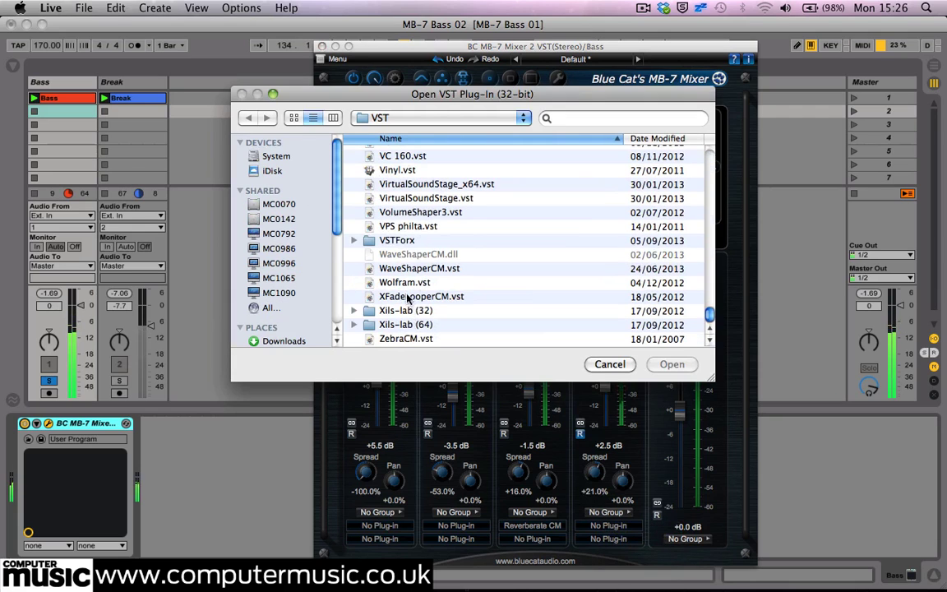
double_click(403, 283)
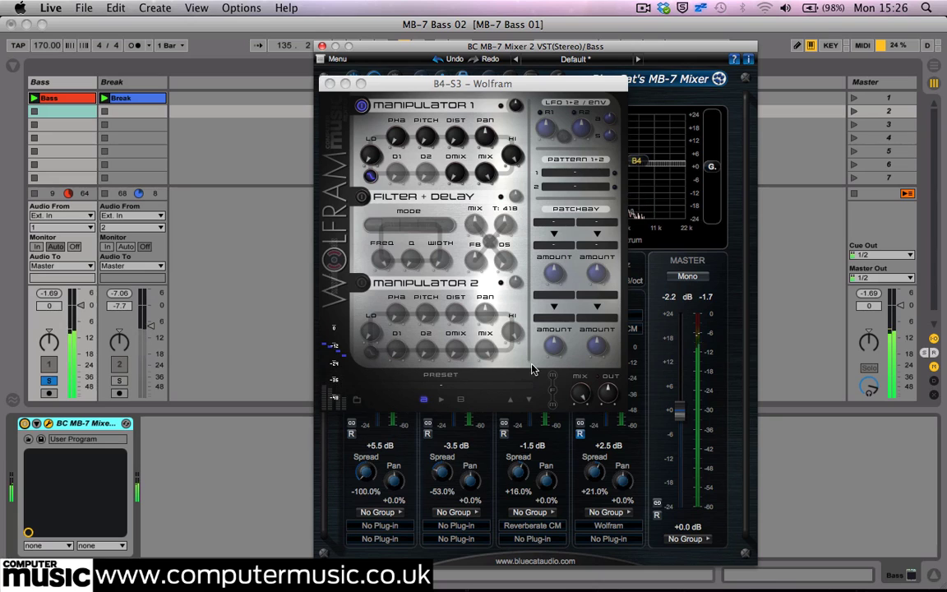
Audition the flanger presets in band 4's Wolfram and settle on Flanger - Vibro-Flange
click(528, 402)
click(498, 385)
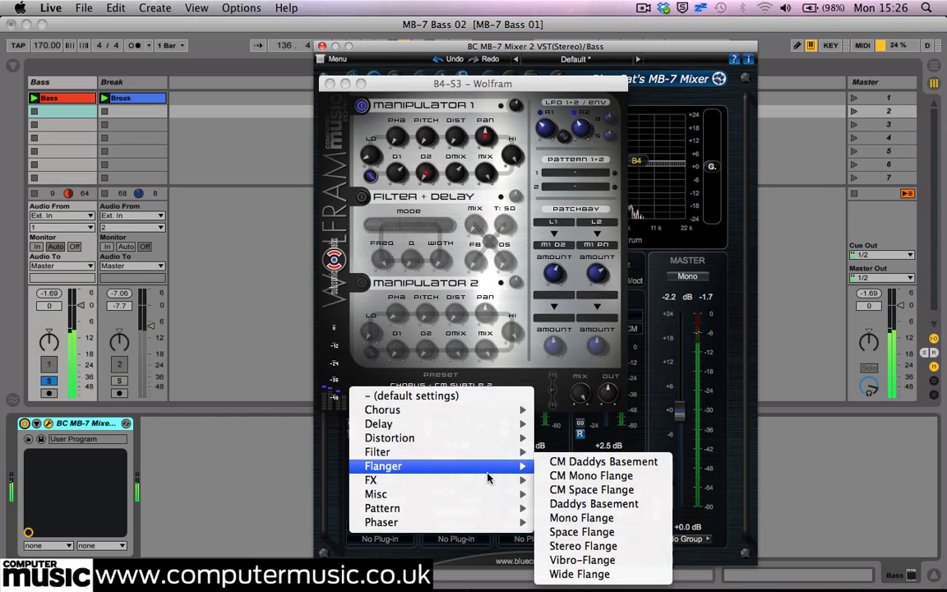
mouse_move(518, 465)
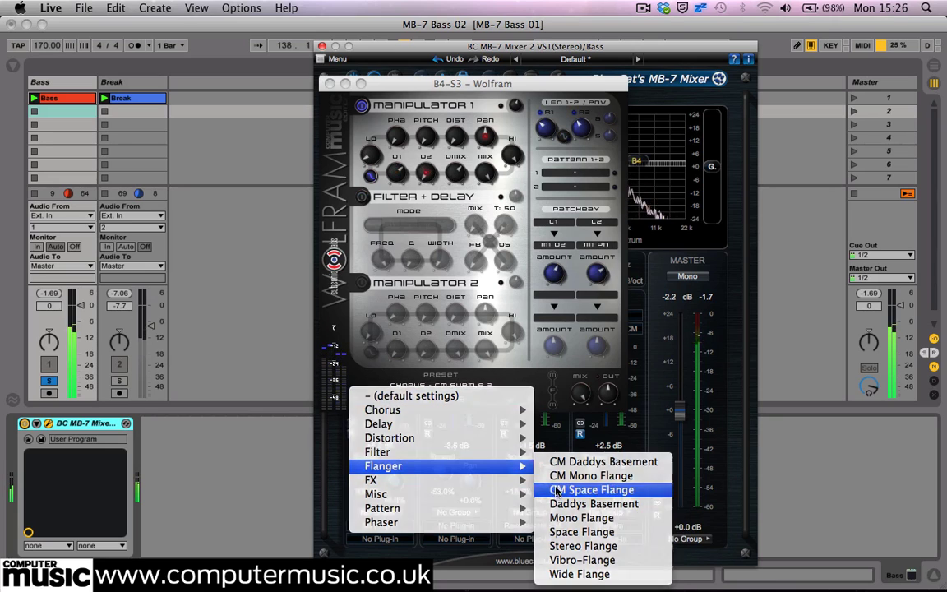
click(546, 484)
click(530, 402)
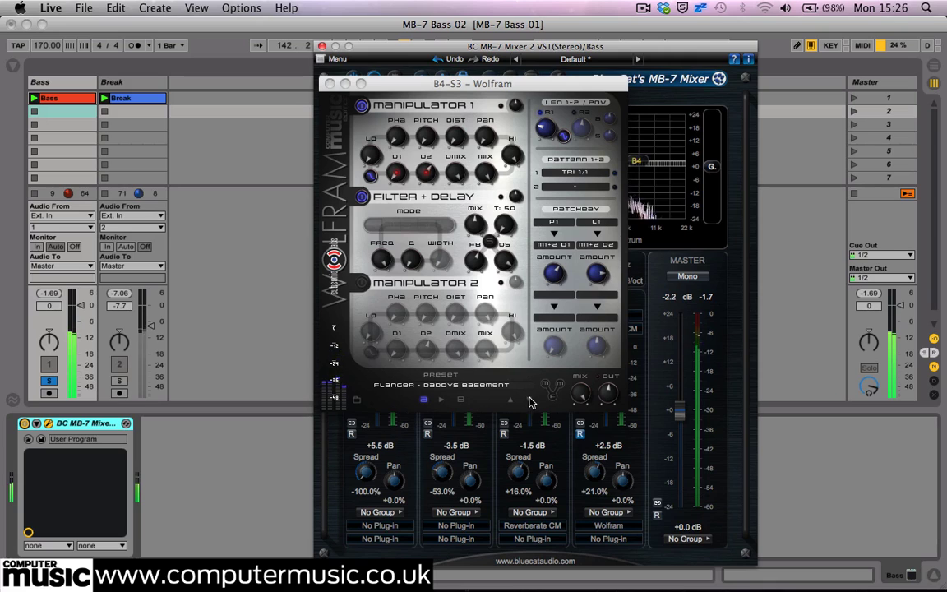
click(529, 402)
click(530, 402)
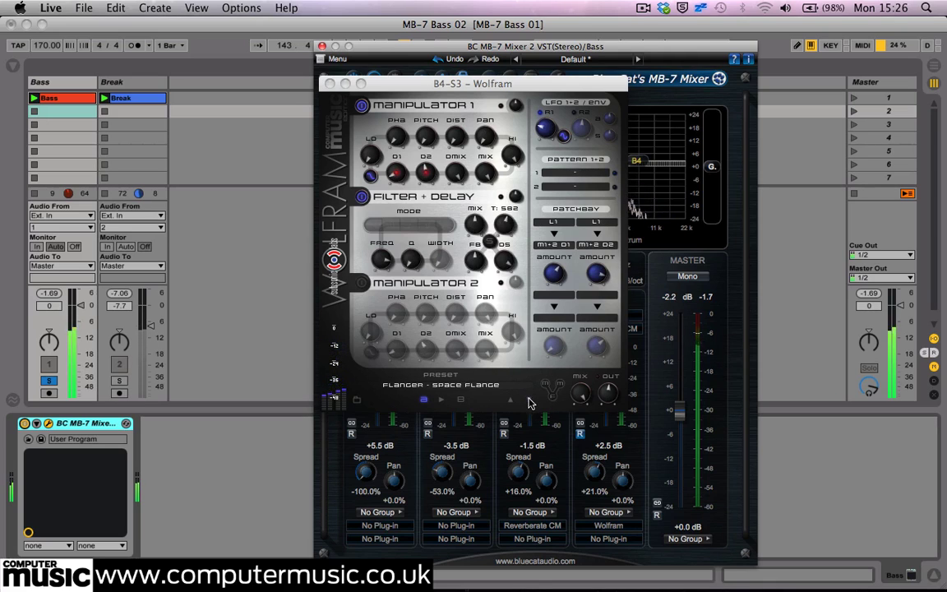
click(512, 401)
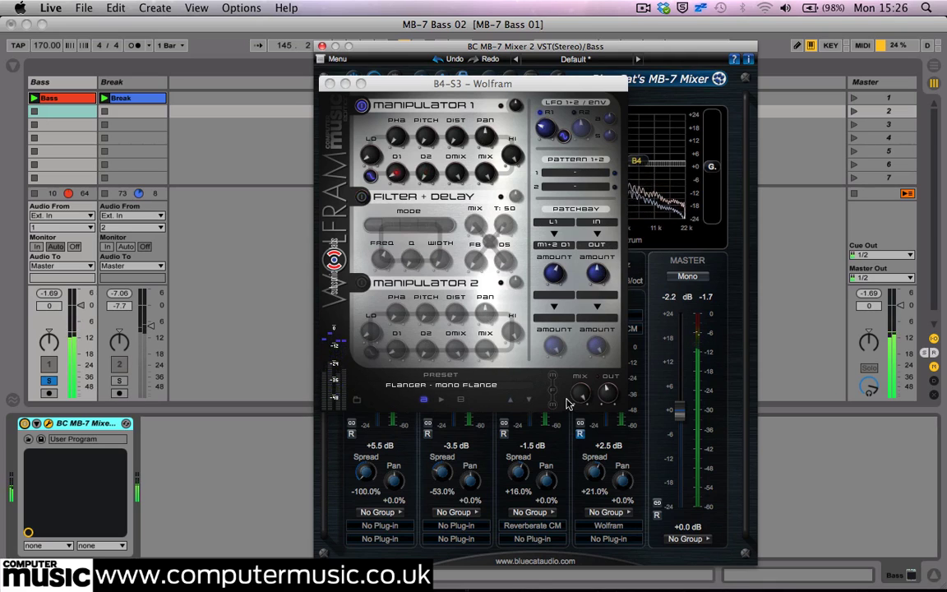
click(530, 401)
click(529, 401)
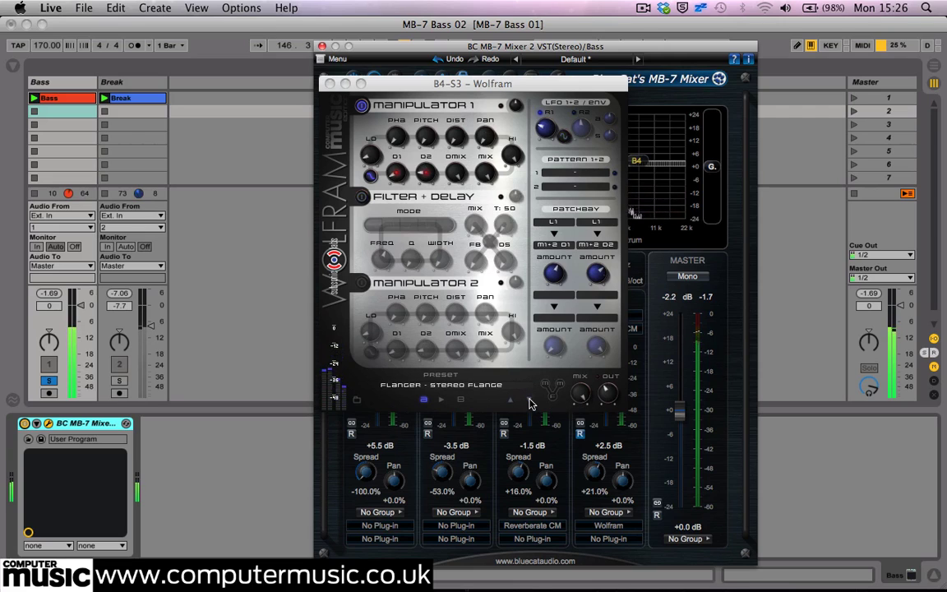
click(529, 401)
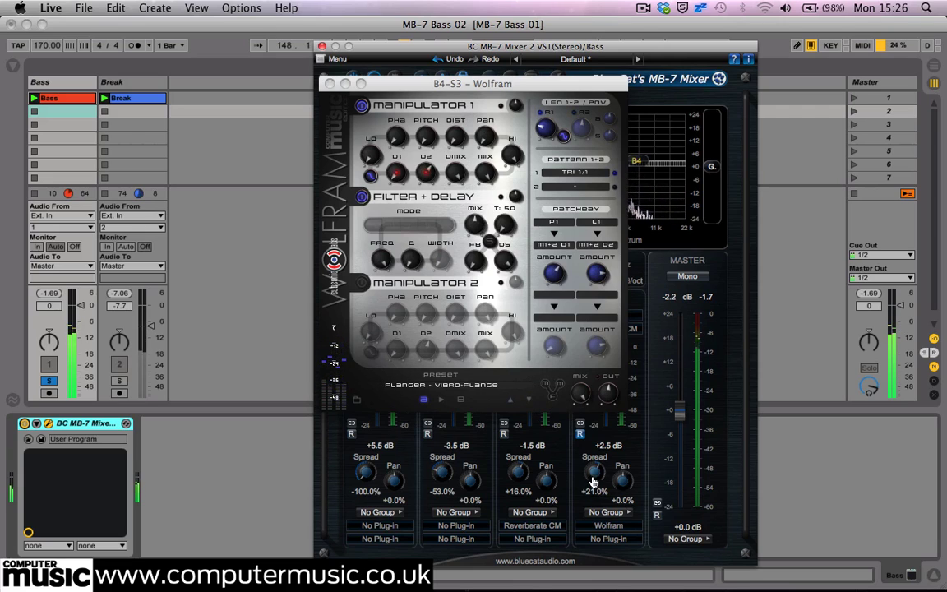
Set band 4's spread to +6.0%, check the master output briefly in mono, and close the Wolfram window
click(687, 279)
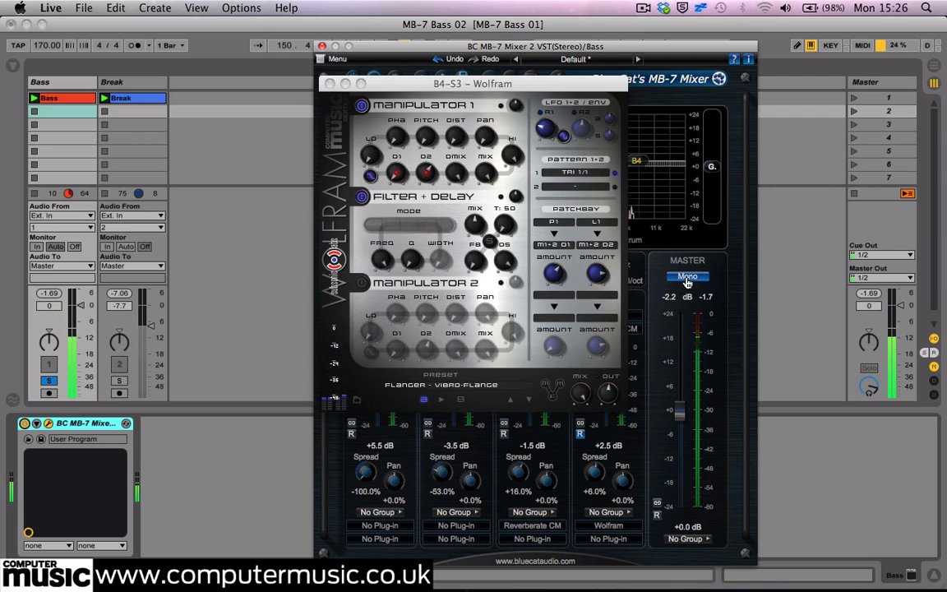
click(302, 105)
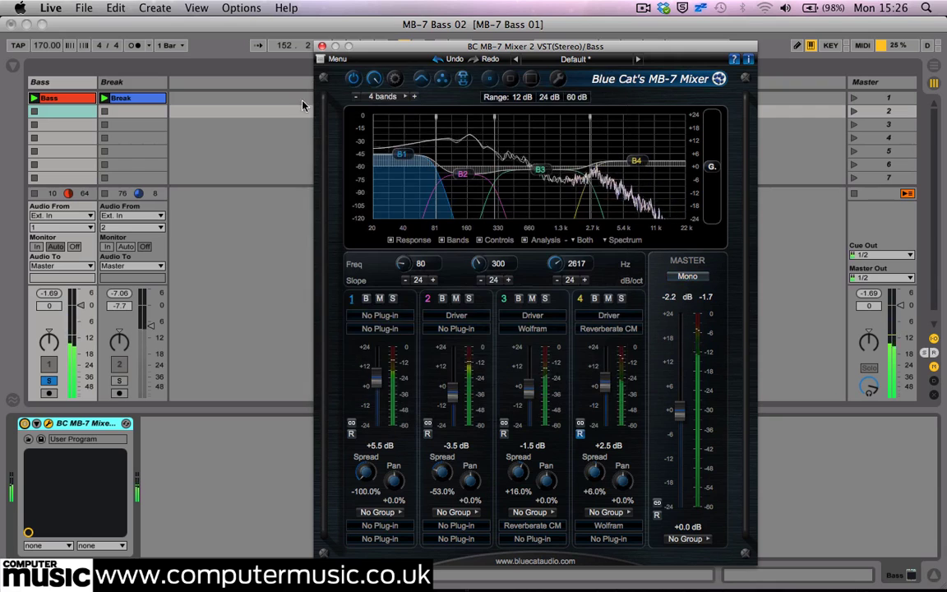
Turn off the Bass track's solo so it plays together with the Break track
click(49, 382)
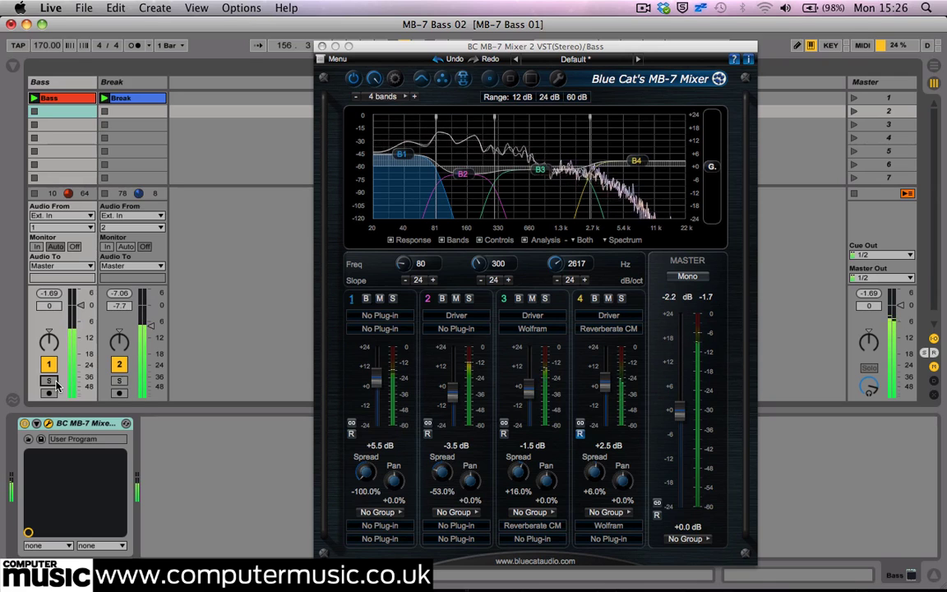
Compare the Bass track with and without MB-7 Mixer processing while it plays alongside the Break track
click(24, 423)
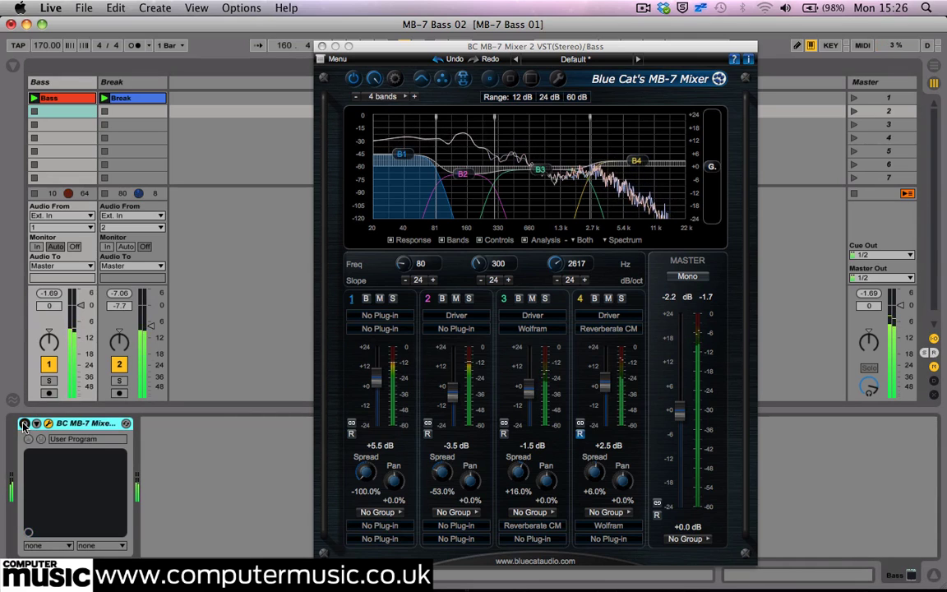
click(24, 423)
Solo the Bass track and, in band 3's Driver, adjust resonance and distortion, set frequency to 2.12 kHz with oscillator modulation and AM rate to 2.07 Hz
click(50, 381)
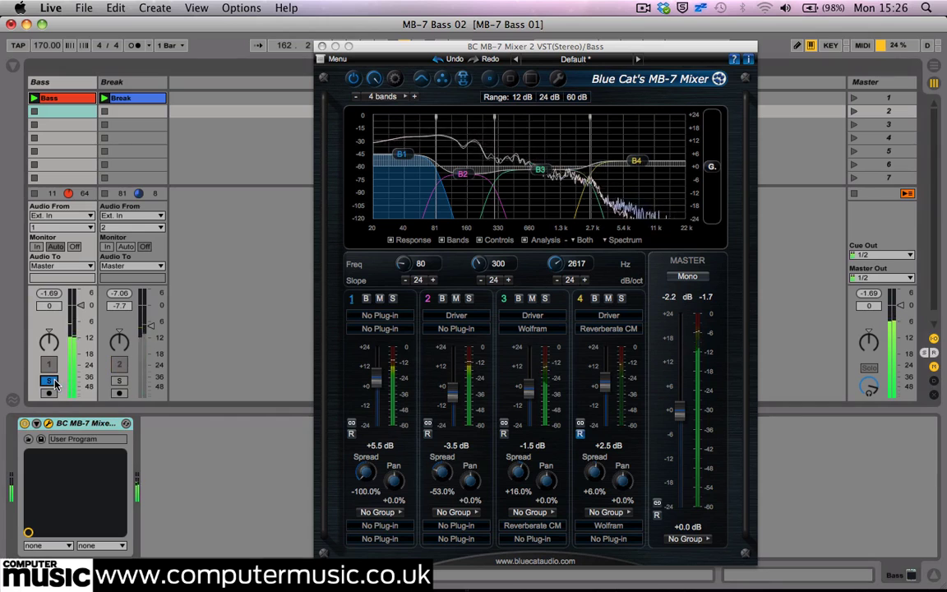
click(532, 317)
click(534, 322)
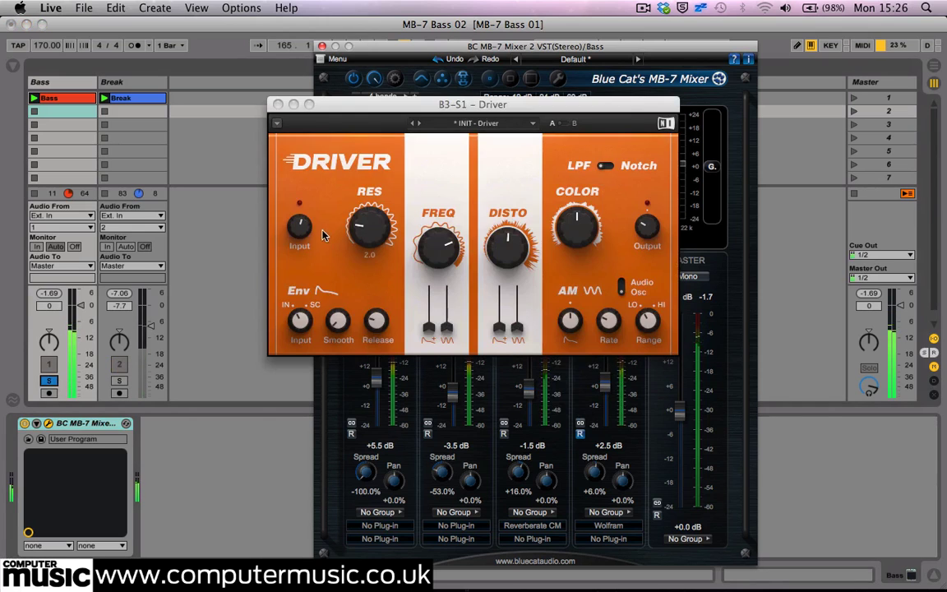
drag(369, 224, 371, 187)
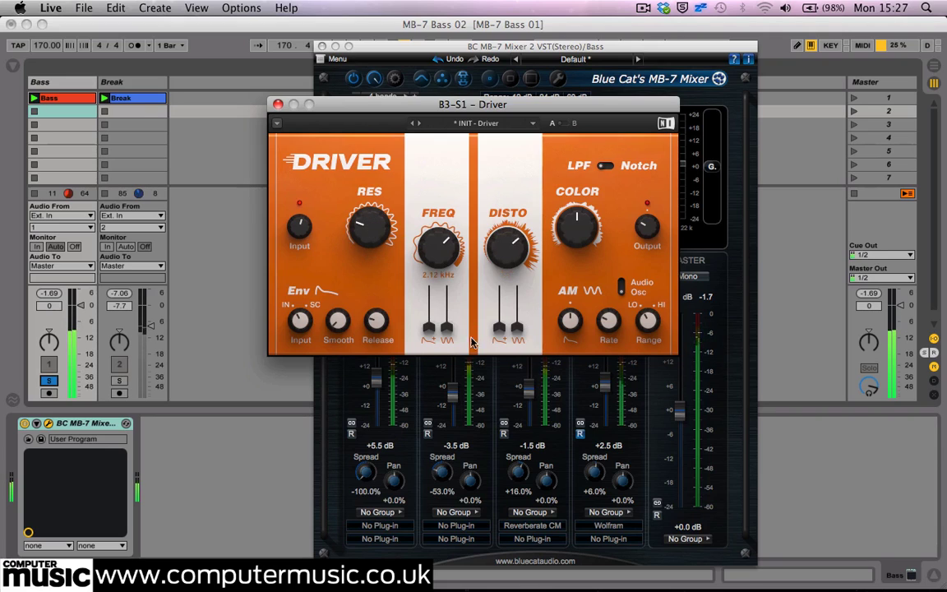
drag(449, 331, 449, 223)
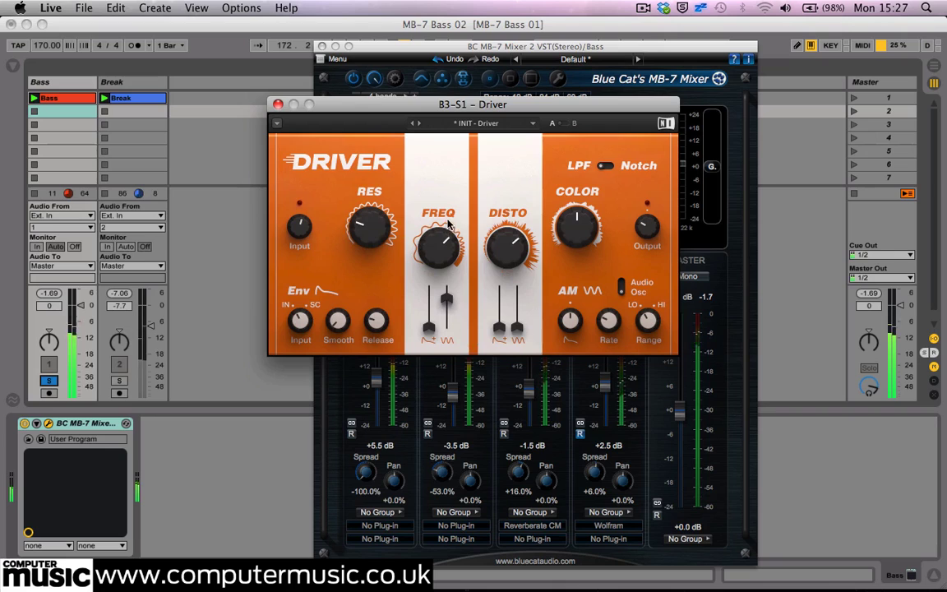
mouse_move(621, 323)
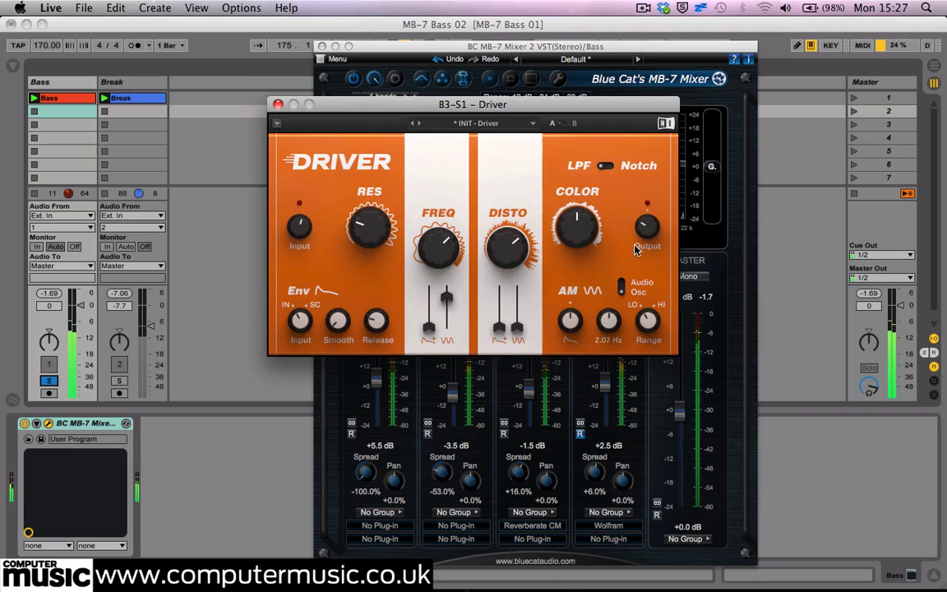
Turn off the Bass track's solo to hear it with the Break, and close band 3's Driver window
click(46, 382)
click(47, 383)
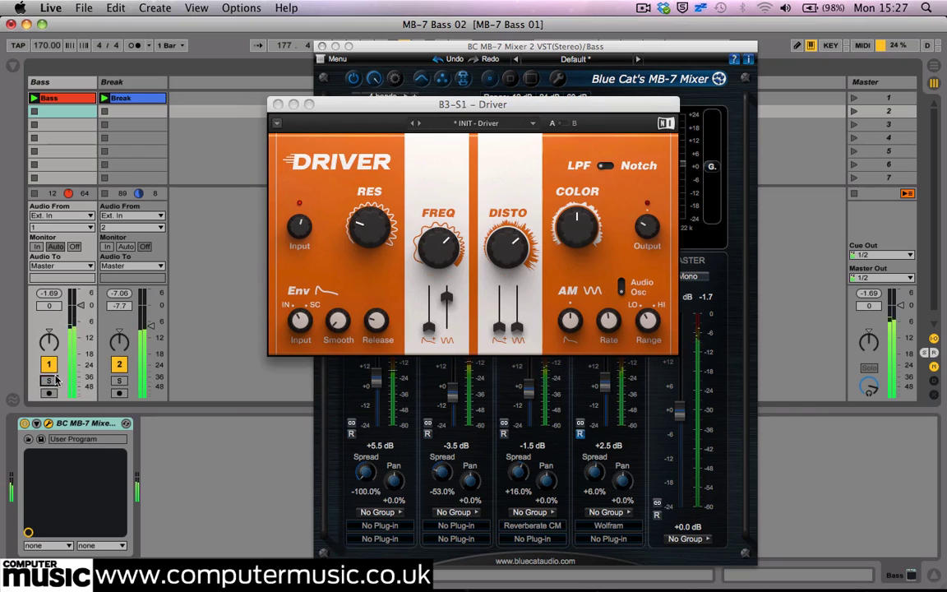
click(277, 105)
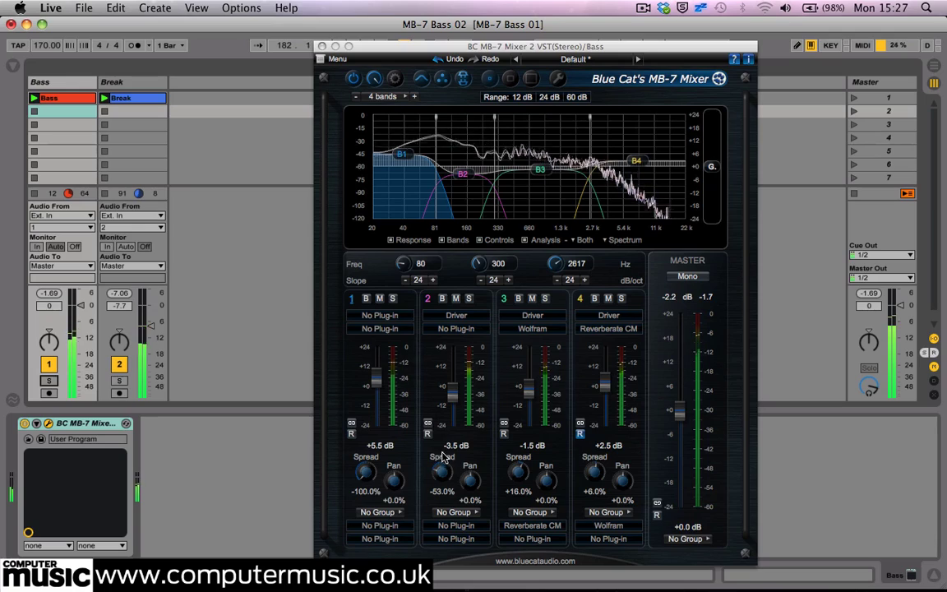
drag(442, 474, 442, 475)
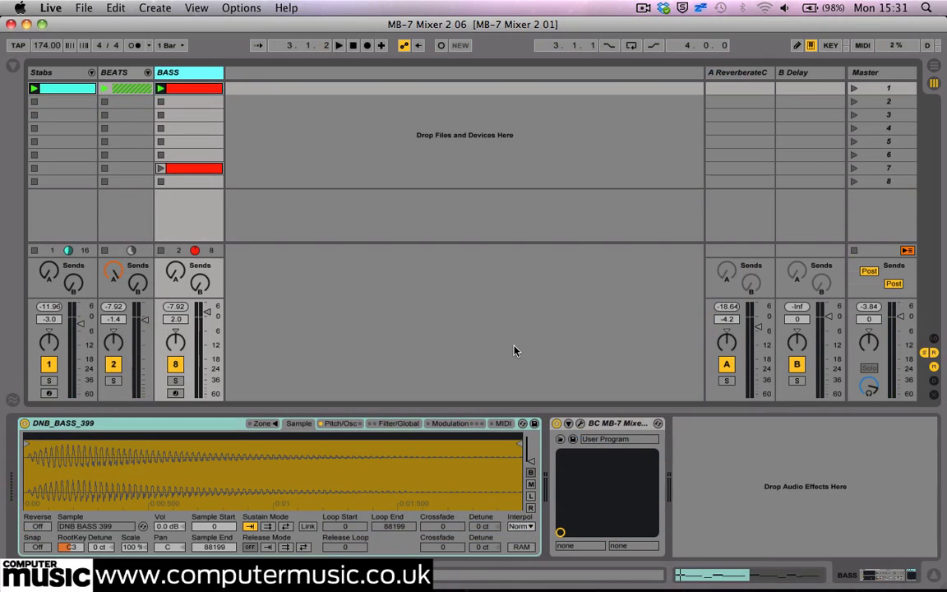
Play the MB-7 Mixer 2 06 set, open the BASS track's MB-7 Mixer, and audition band 1 in solo
key(space)
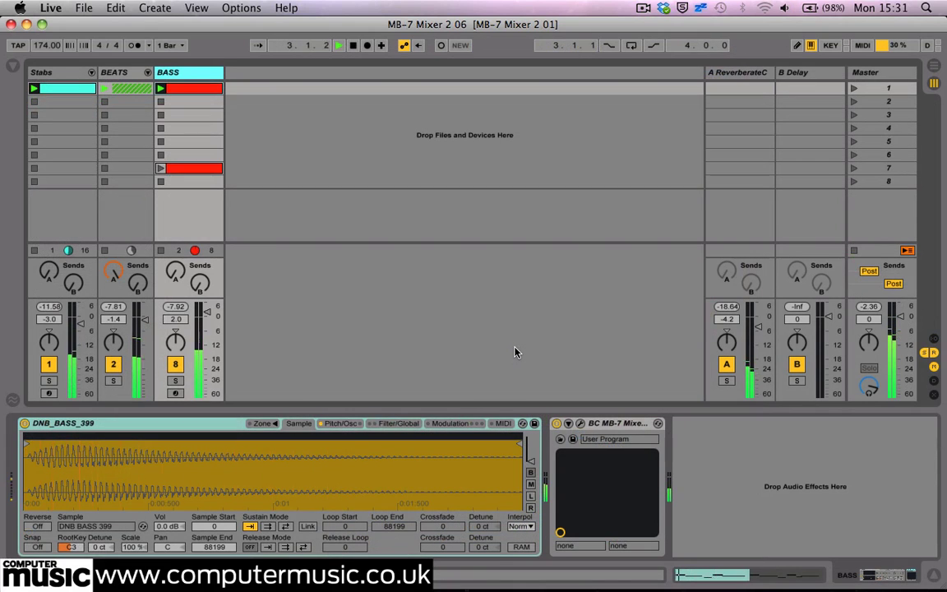
click(580, 423)
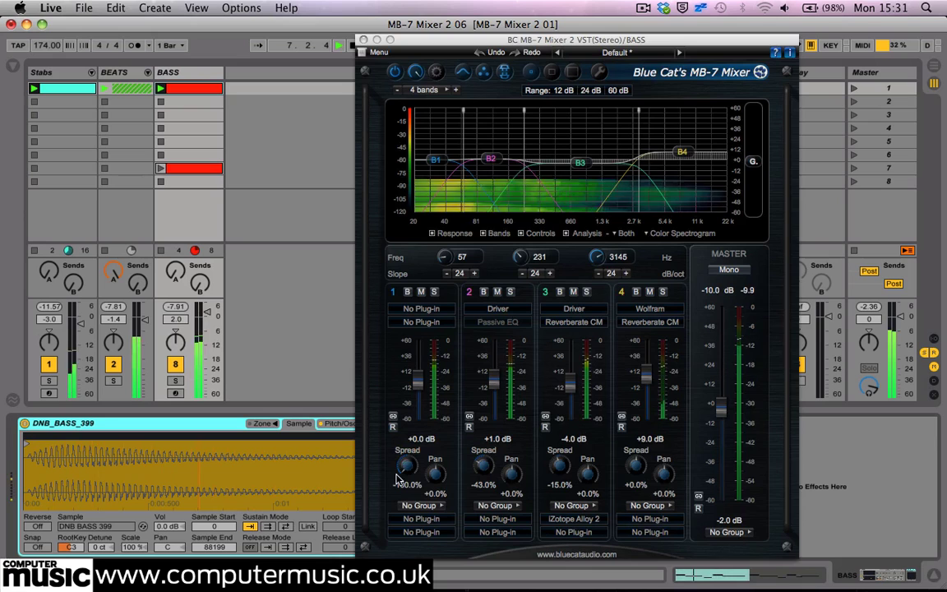
click(434, 292)
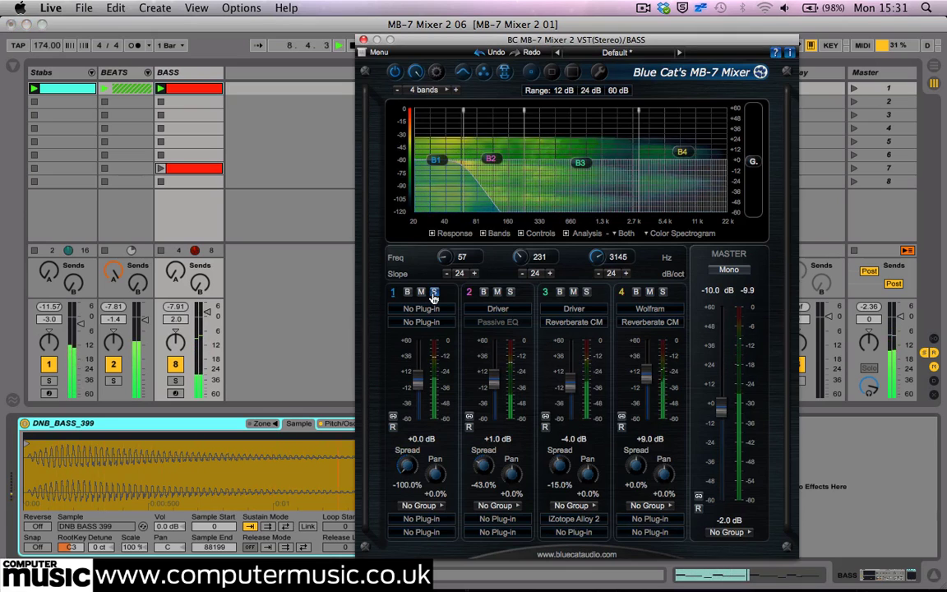
click(433, 293)
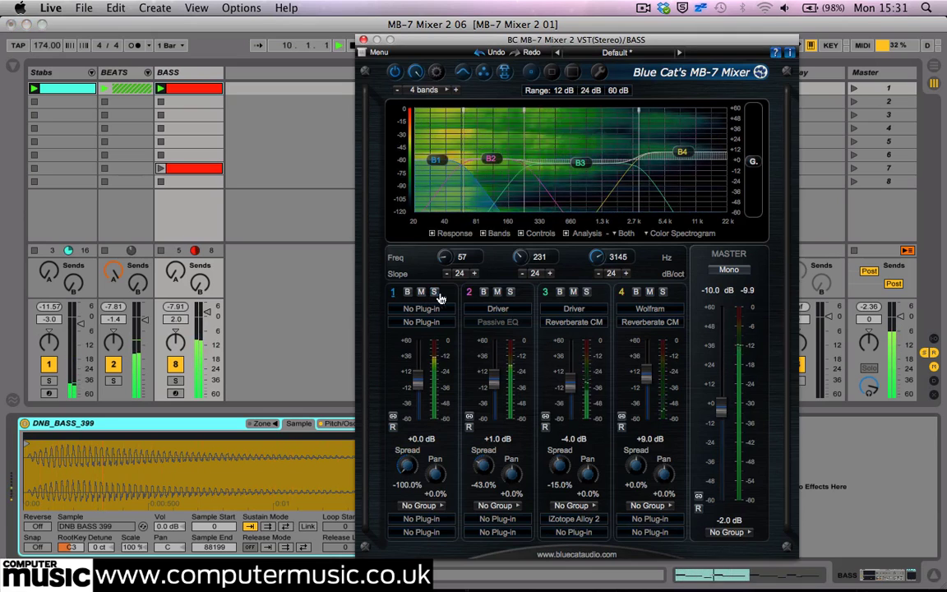
Solo band 2, examine the settings of its Driver plug-in, and close the Driver window and release the solo
click(511, 293)
click(504, 310)
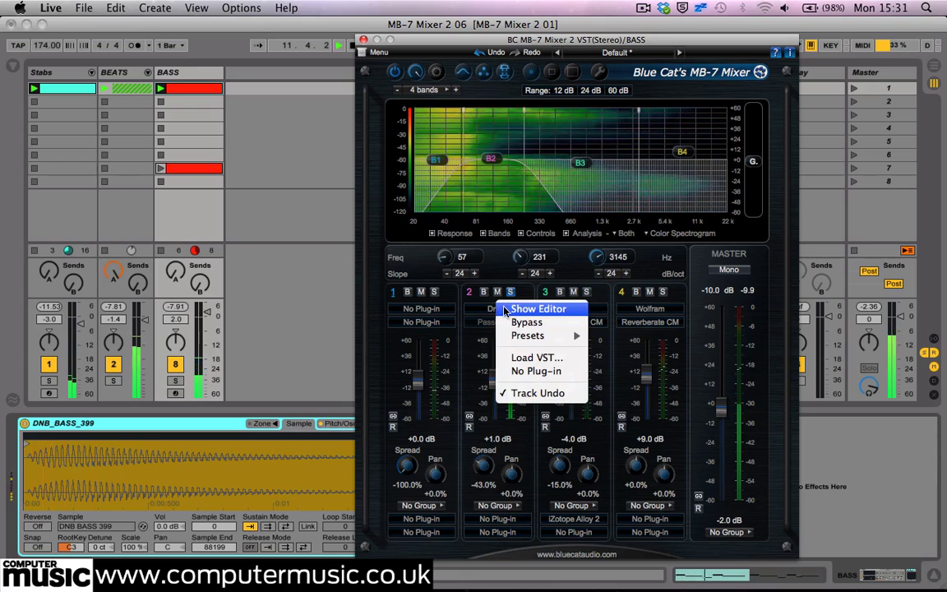
click(534, 309)
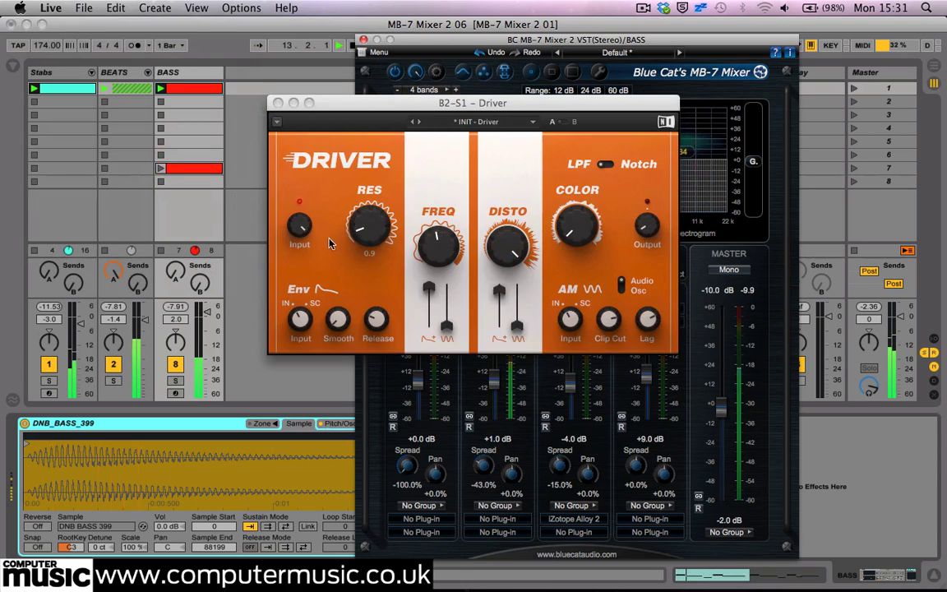
click(329, 243)
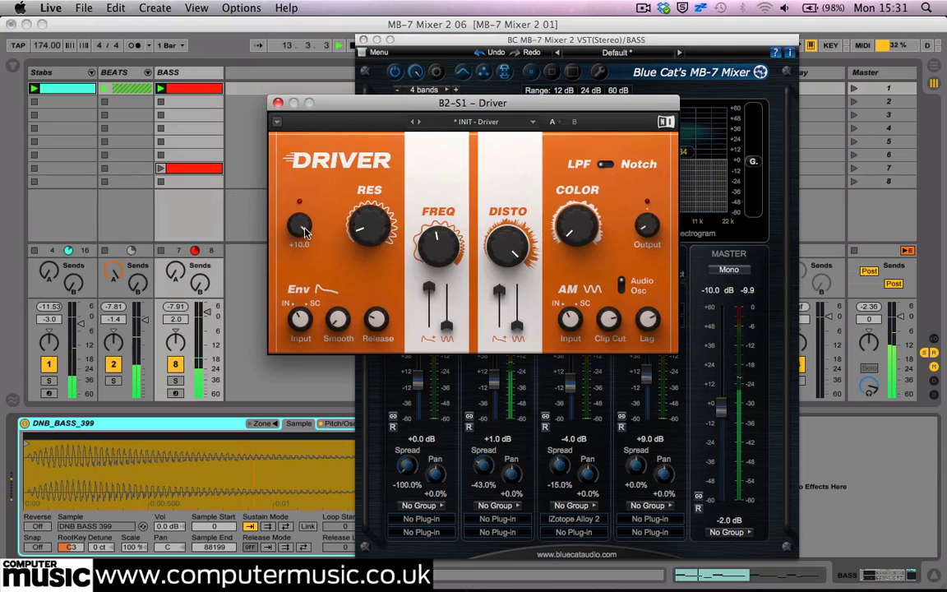
click(278, 102)
click(509, 291)
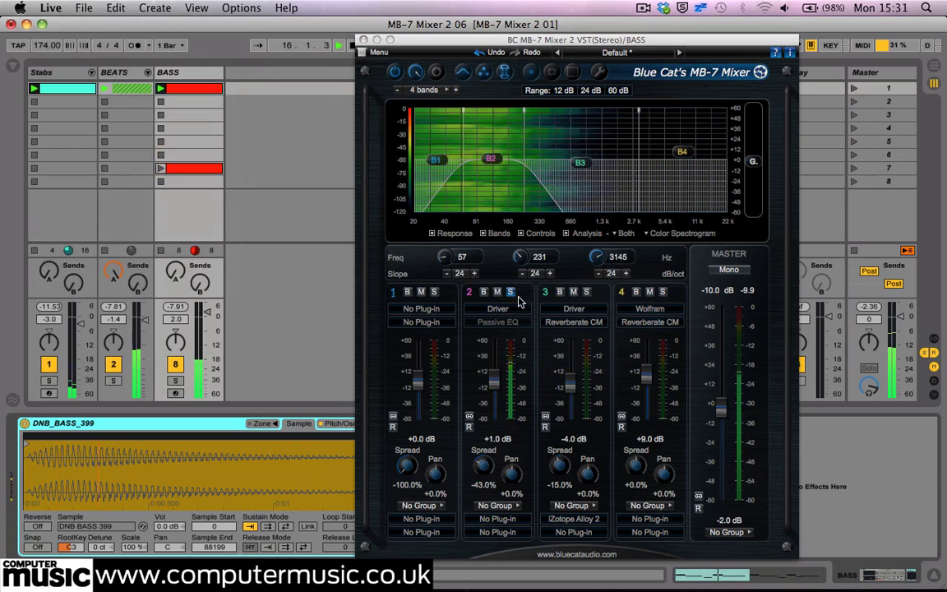
Audition bands 3 and 4 of the bass one at a time in solo
click(587, 294)
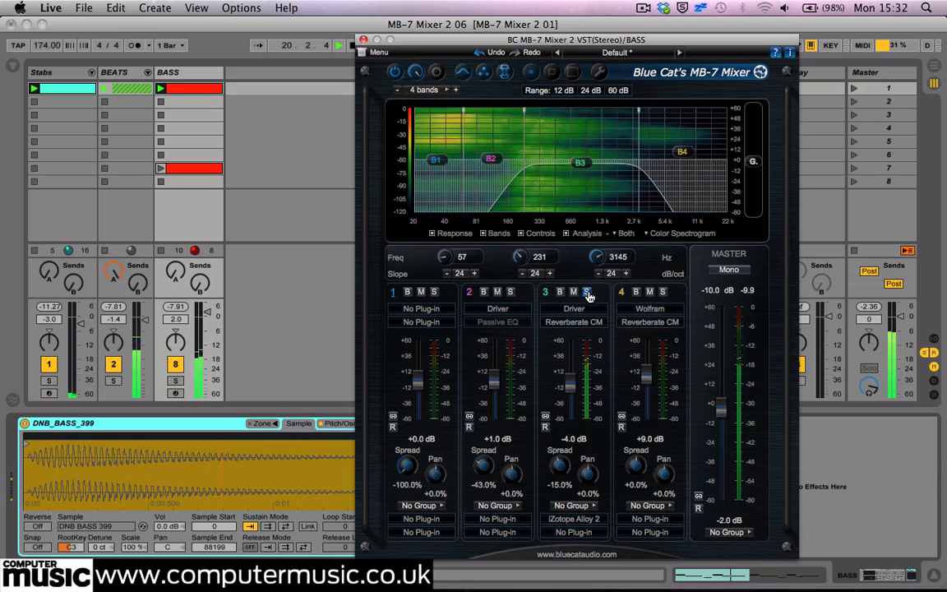
click(588, 294)
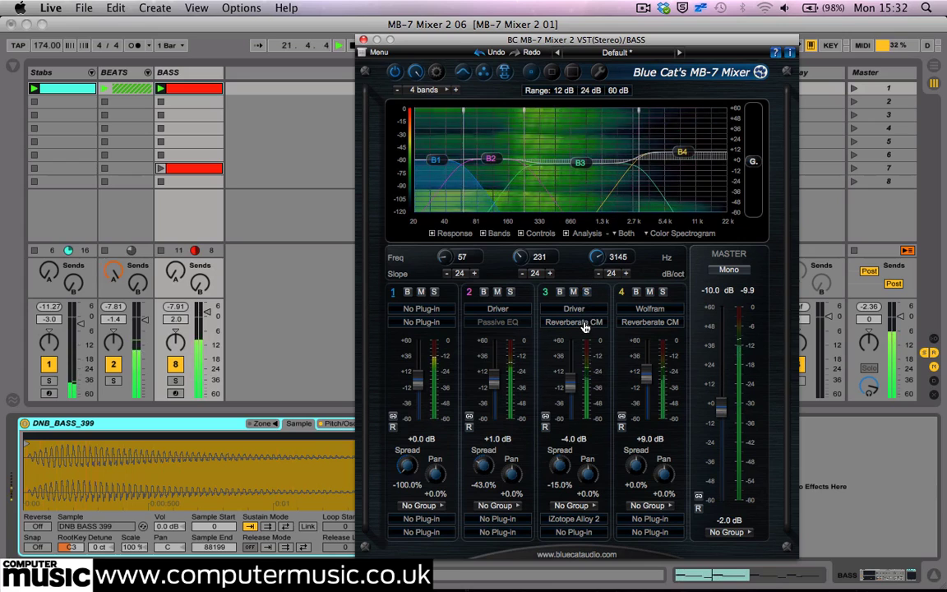
click(663, 292)
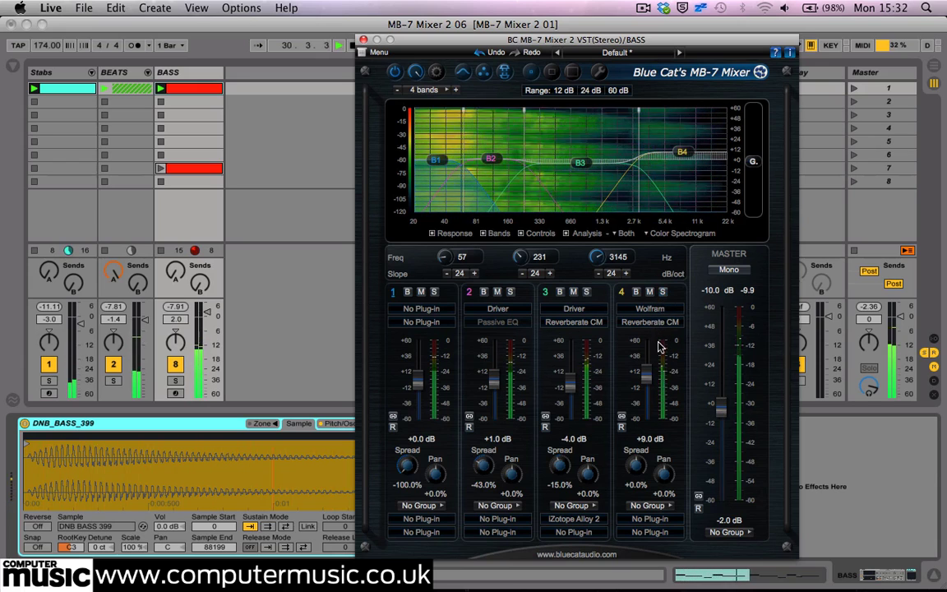
Sweep resonance and frequency in band 3's Driver, settle on a resonance of 2.7, and close the Driver window
click(579, 310)
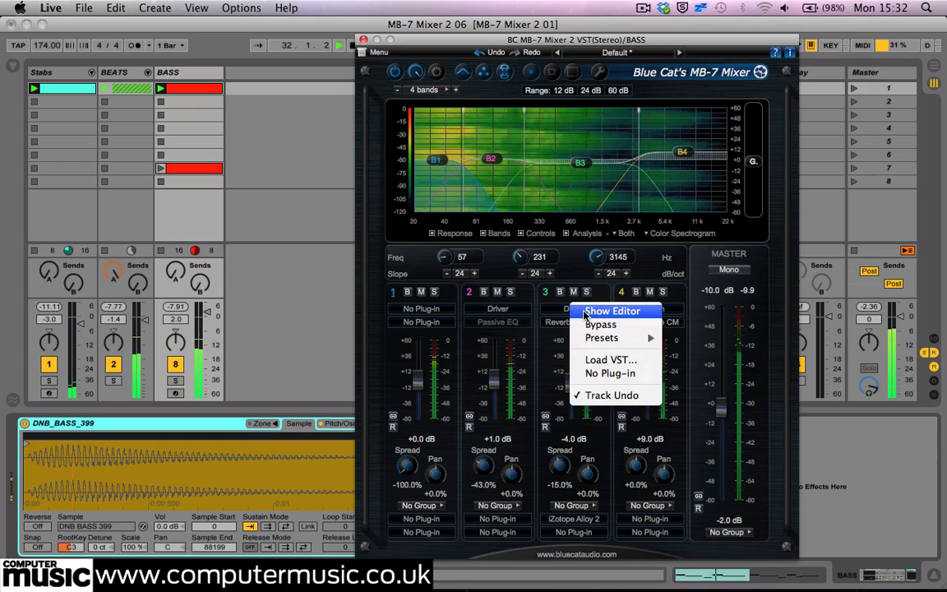
click(585, 311)
mouse_move(378, 227)
mouse_down()
mouse_move(369, 200)
mouse_move(370, 208)
mouse_up()
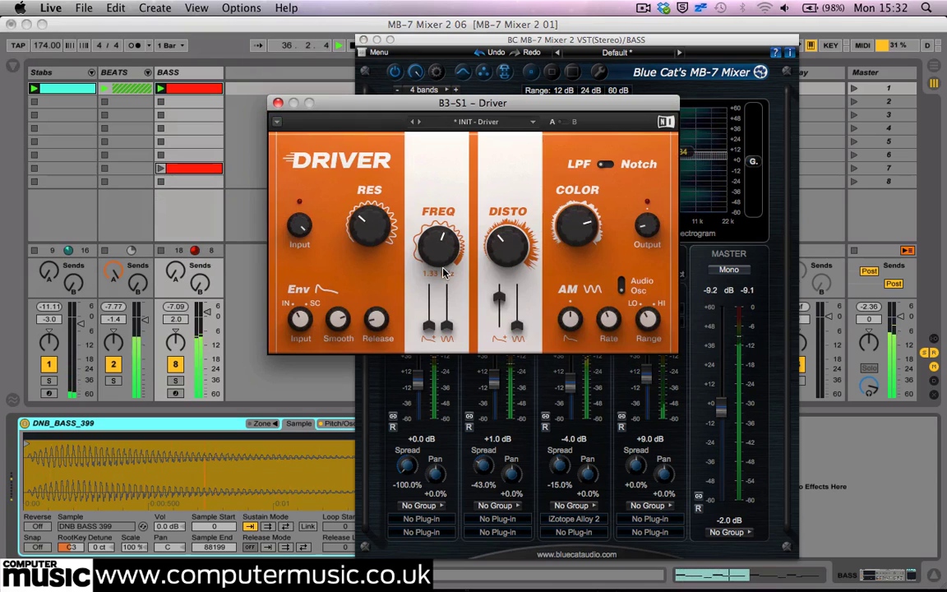
mouse_move(443, 276)
mouse_down()
mouse_move(441, 301)
mouse_move(441, 291)
mouse_up()
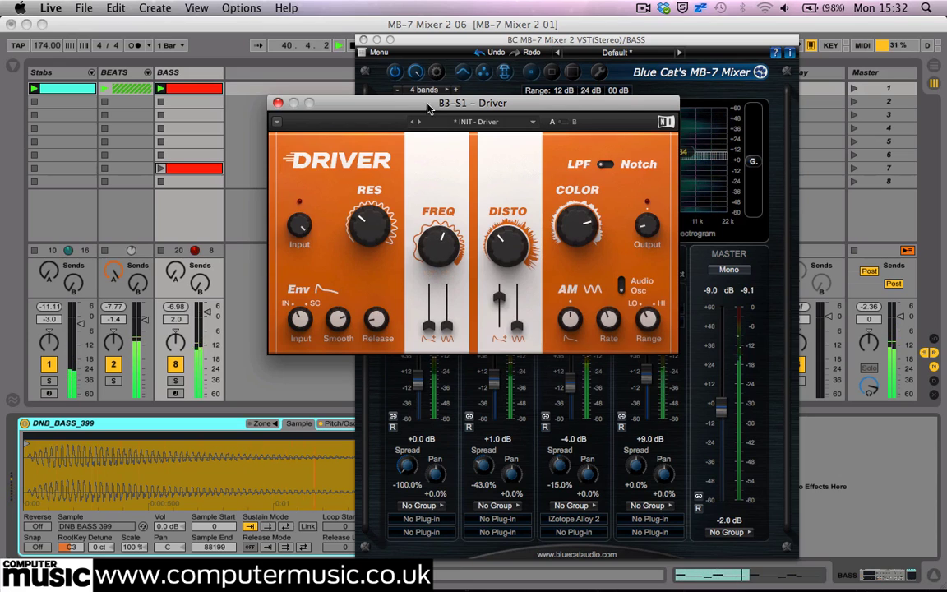
drag(427, 107, 172, 100)
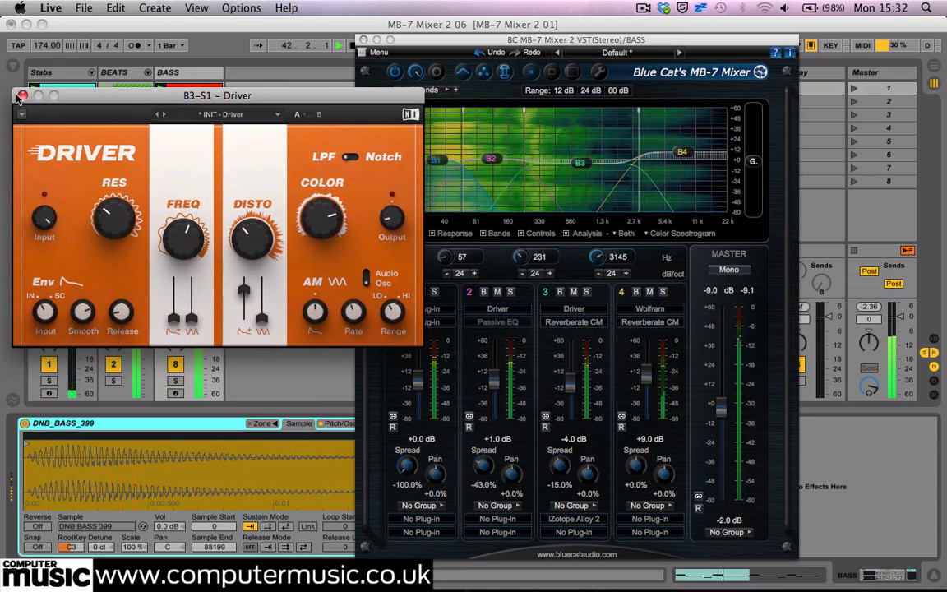
mouse_move(117, 229)
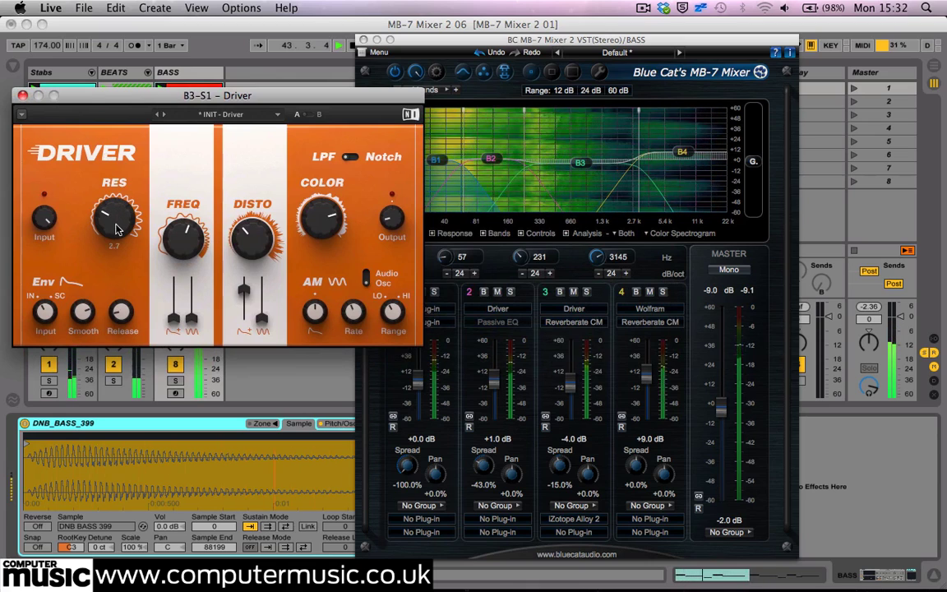
click(22, 95)
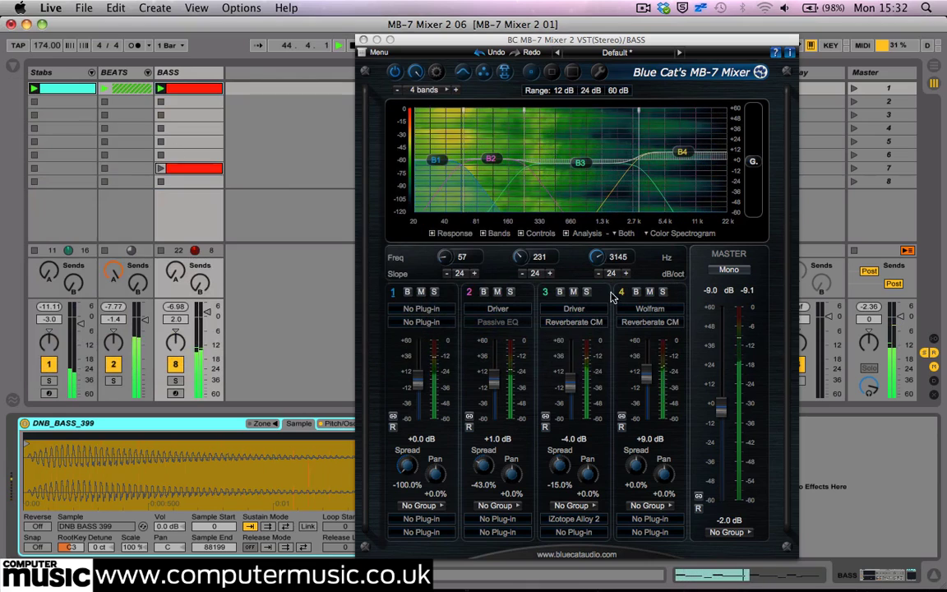
Examine the Wolfram settings in band 4's first plug-in slot, and close the Wolfram and MB-7 Mixer windows
click(649, 309)
click(681, 311)
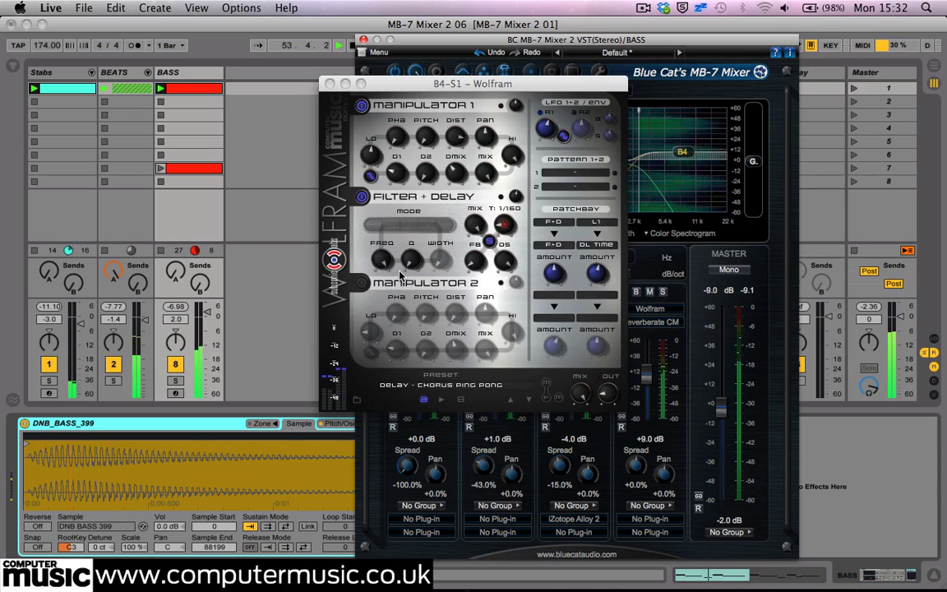
click(329, 83)
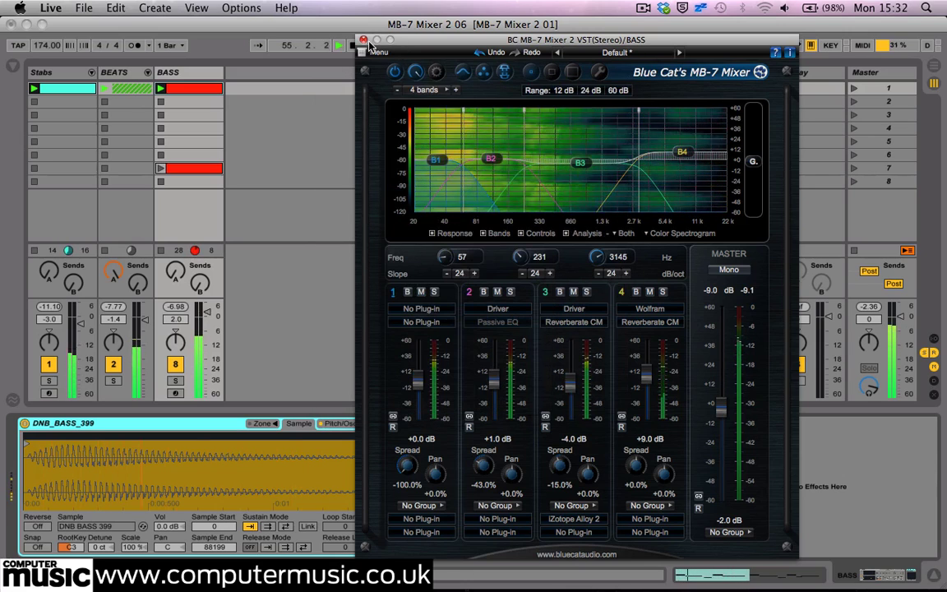
click(363, 39)
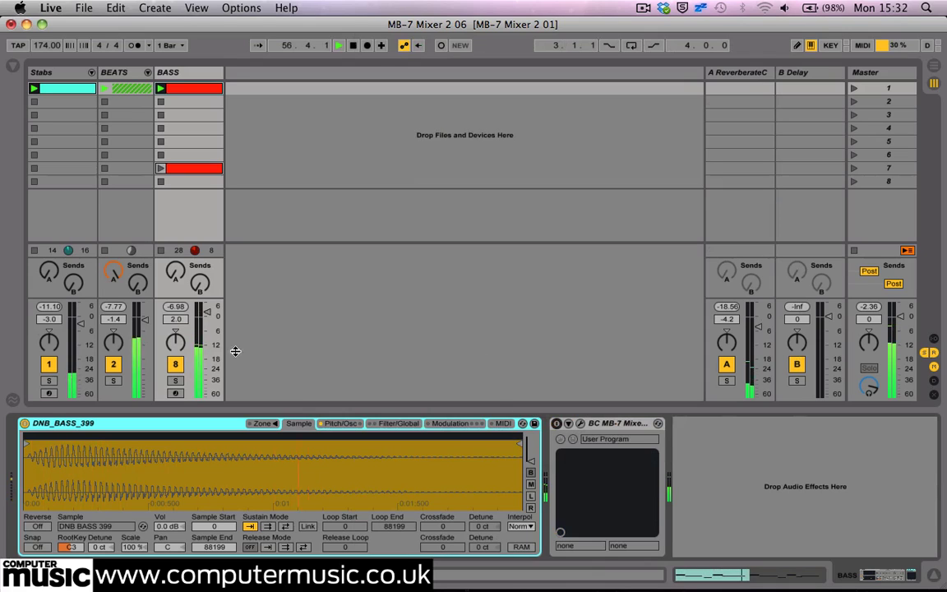
Compare the soloed BASS track with MB-7 Mixer enabled and bypassed, leaving the device enabled
click(557, 424)
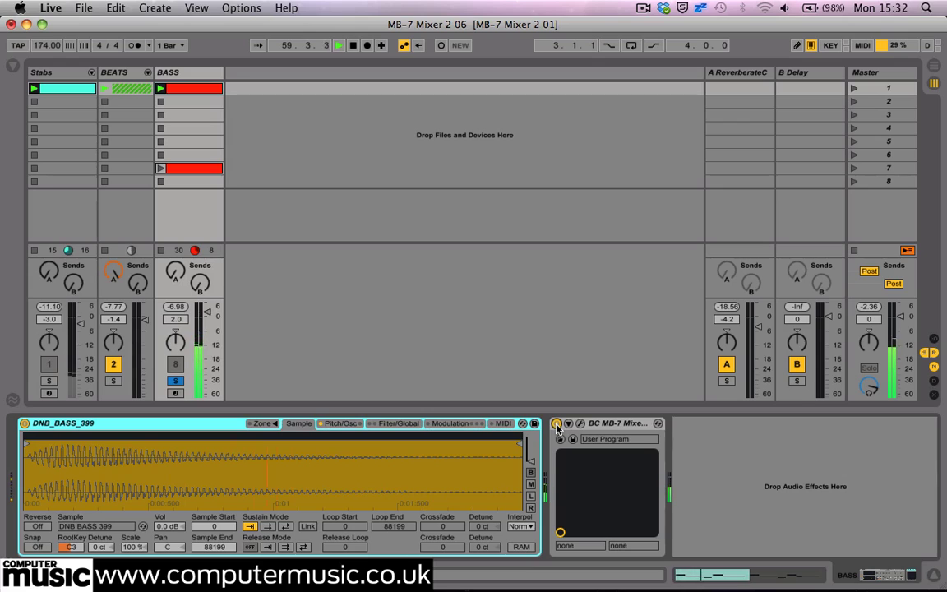
click(556, 424)
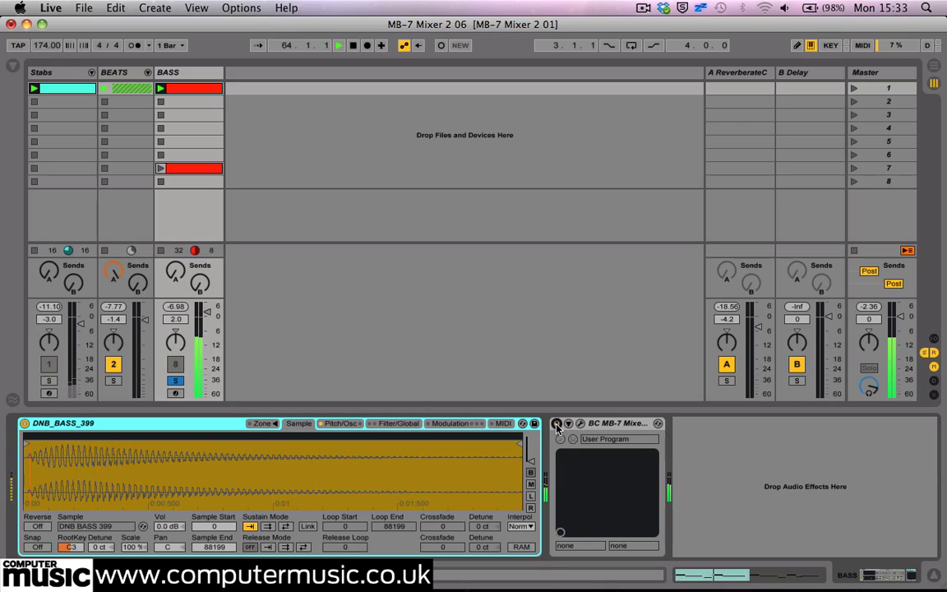
click(556, 424)
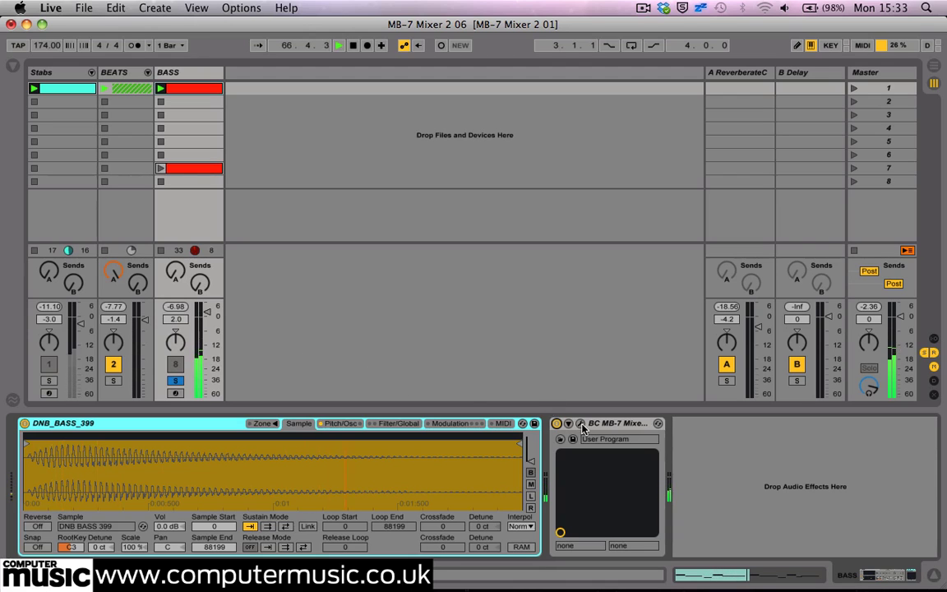
Take the BASS track out of solo and switch the analysis display of its MB-7 Mixer to Spectrum
click(581, 424)
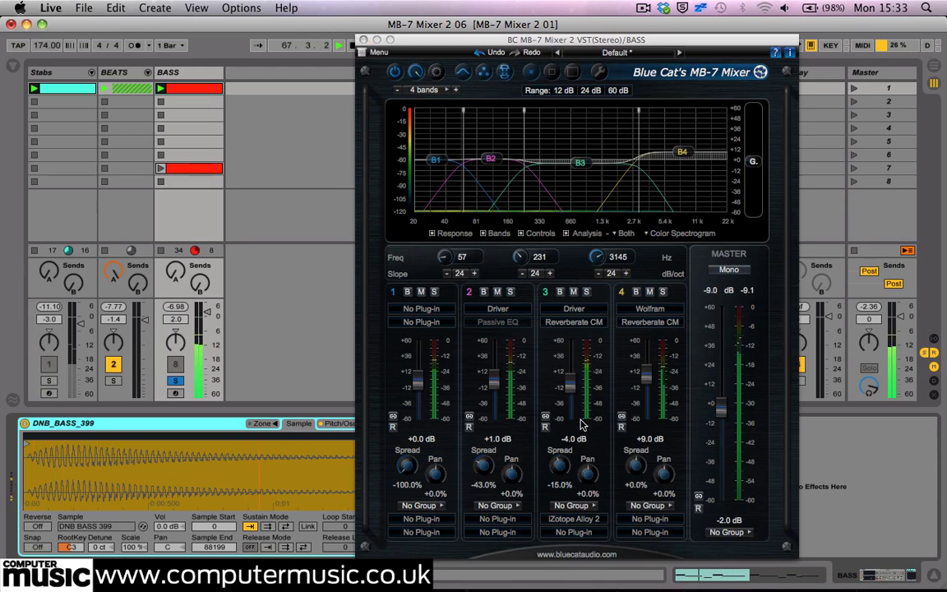
click(176, 379)
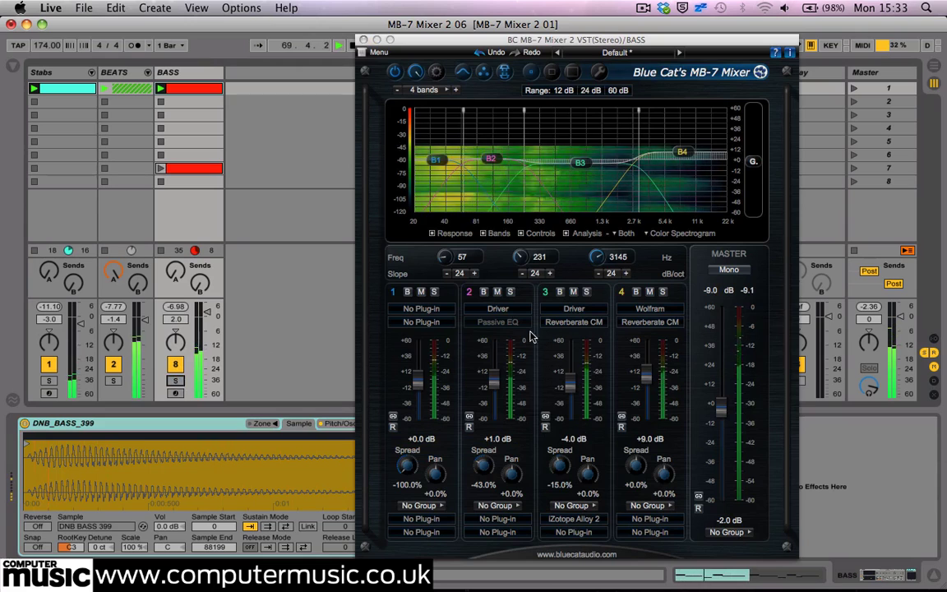
click(661, 234)
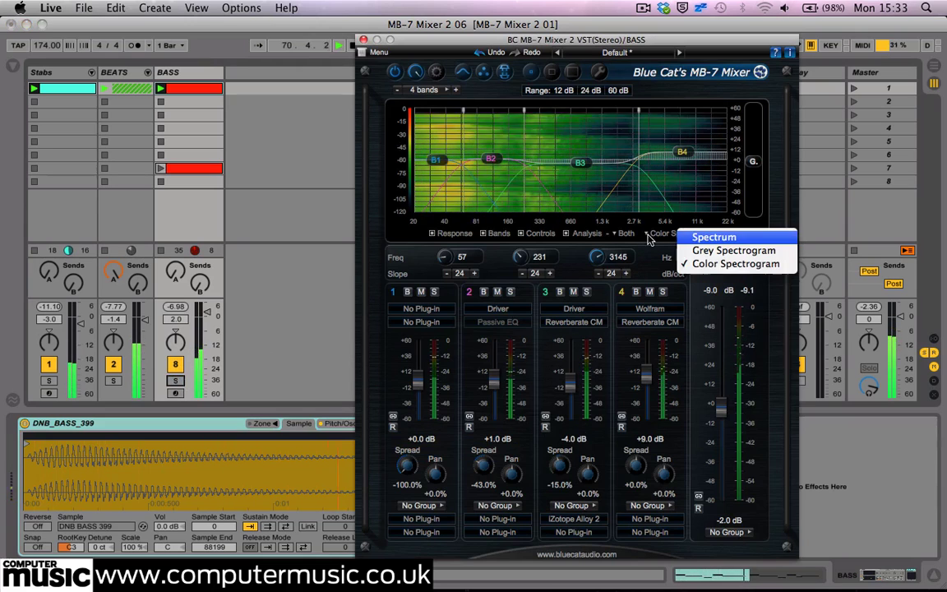
click(693, 239)
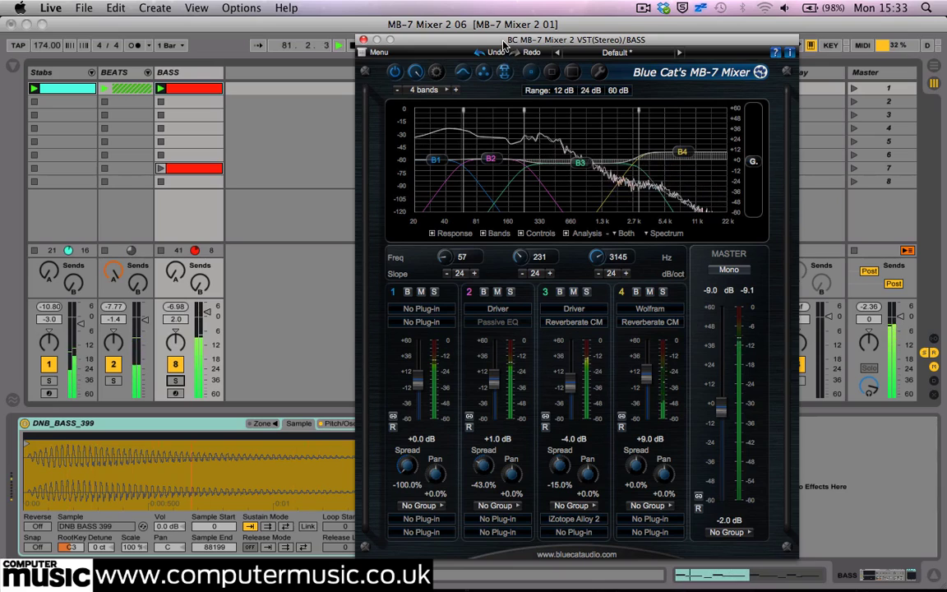
drag(503, 45, 490, 41)
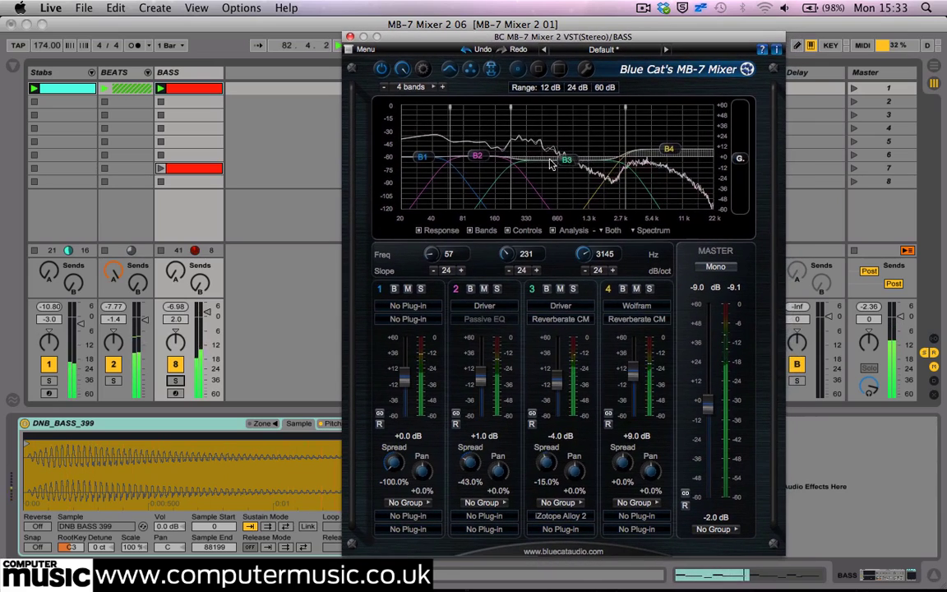
In band 3's Driver, raise the AM modulation amount on the filter frequency, with resonance at 3.4 and frequency at 882 Hz
click(563, 305)
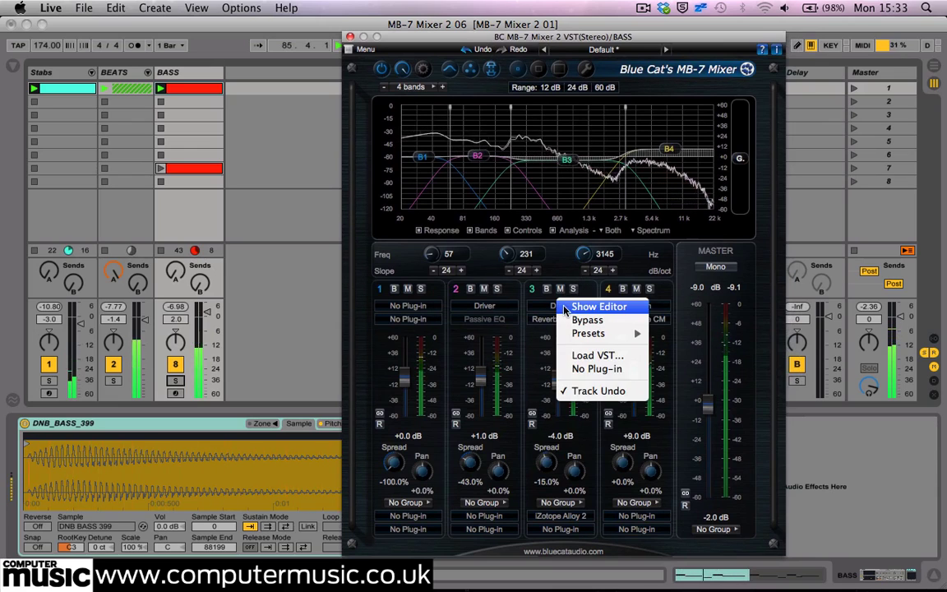
click(567, 309)
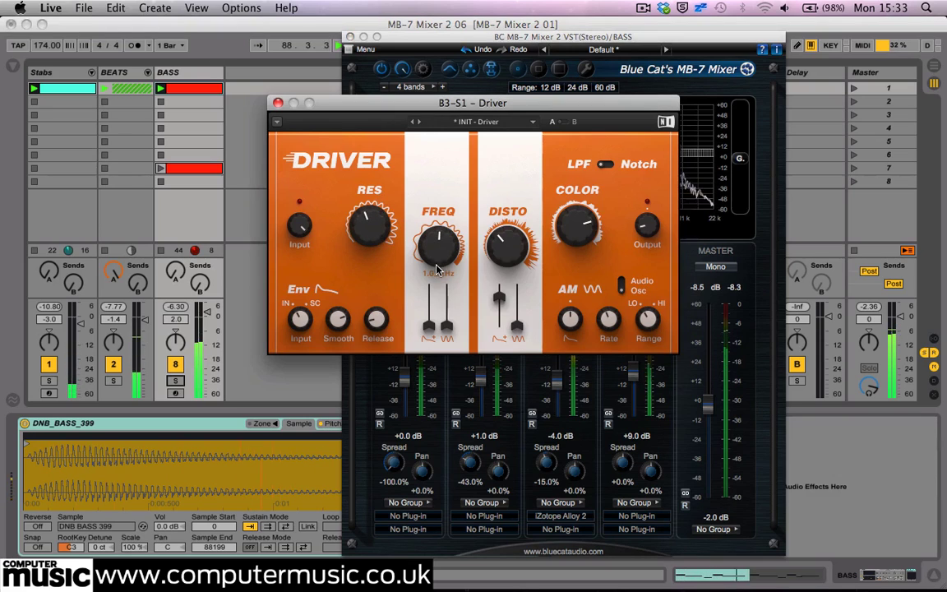
drag(438, 269, 434, 324)
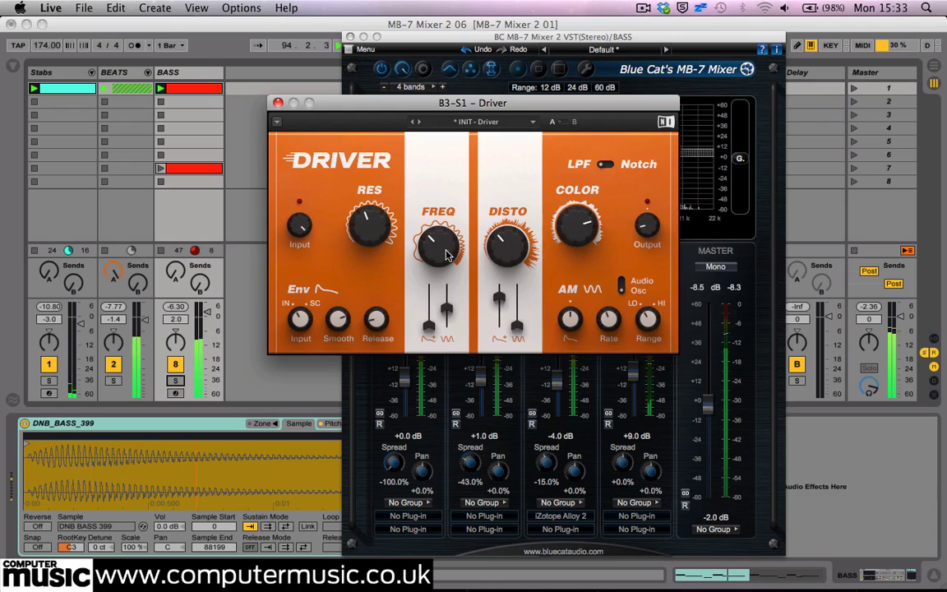
drag(362, 248, 362, 248)
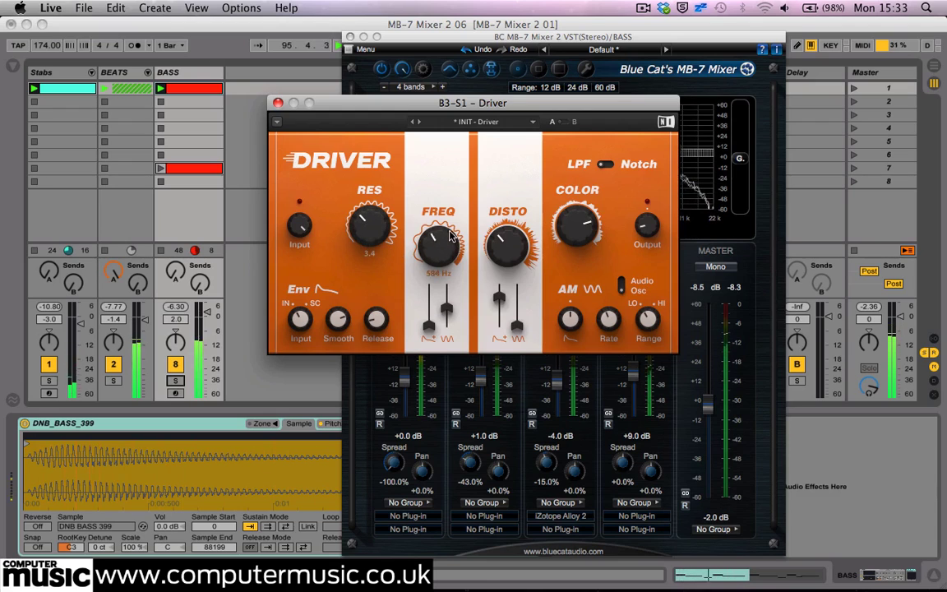
drag(439, 230, 453, 226)
mouse_move(616, 304)
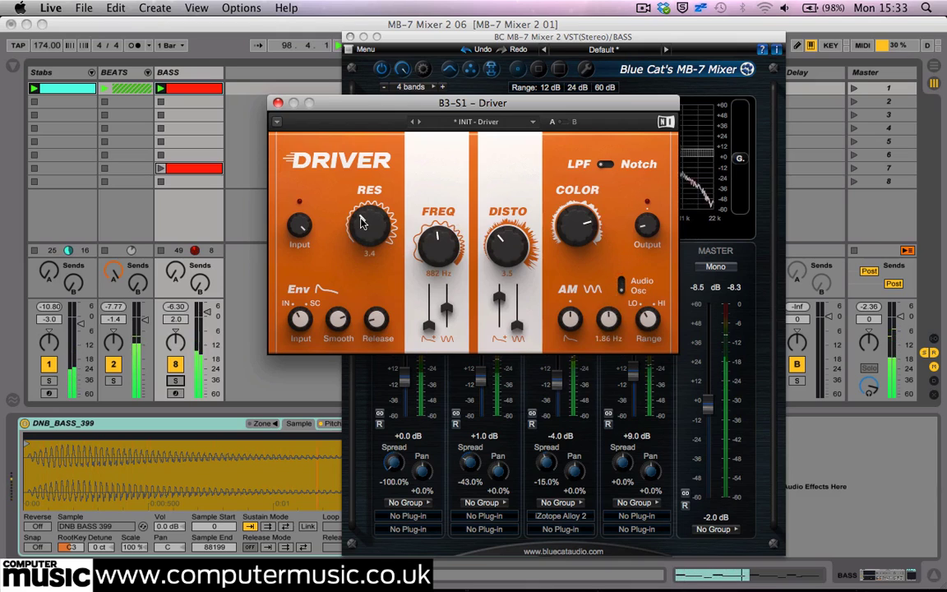
Sweep the resonance and filter frequency of band 3's Driver, and set its AM rate to 0.85 Hz
mouse_move(368, 244)
drag(443, 245, 441, 215)
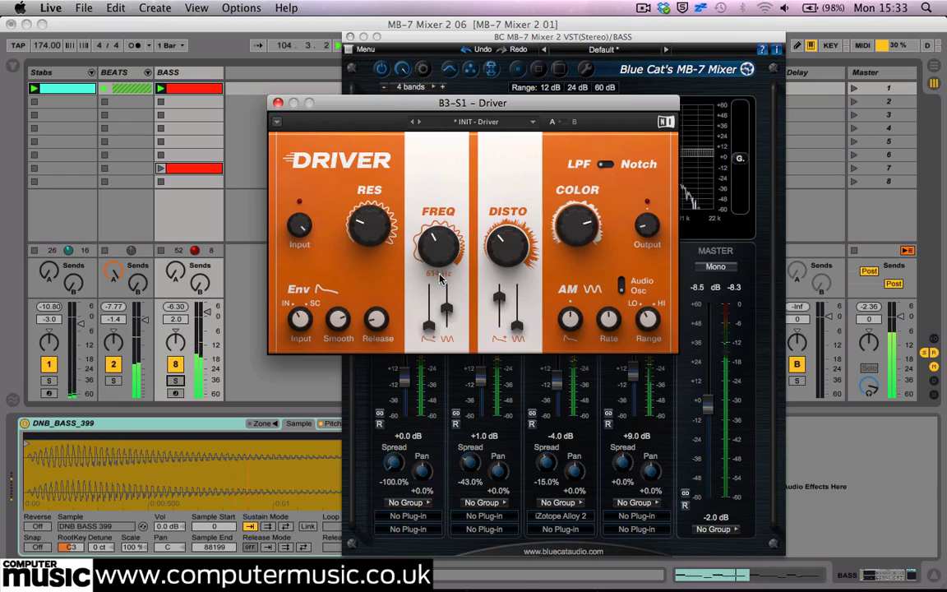
drag(441, 279, 441, 307)
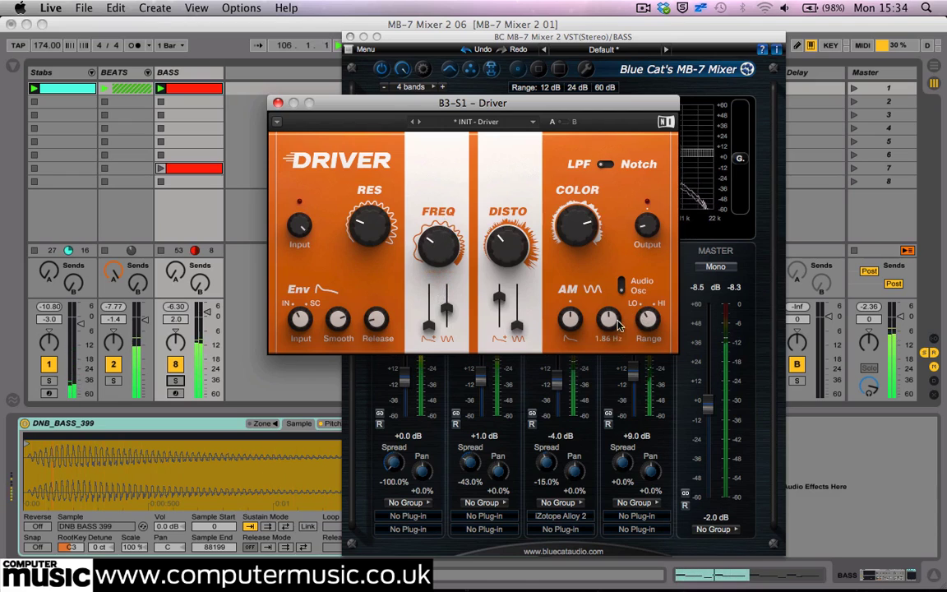
mouse_move(611, 367)
mouse_down()
mouse_move(615, 289)
mouse_move(612, 371)
mouse_up()
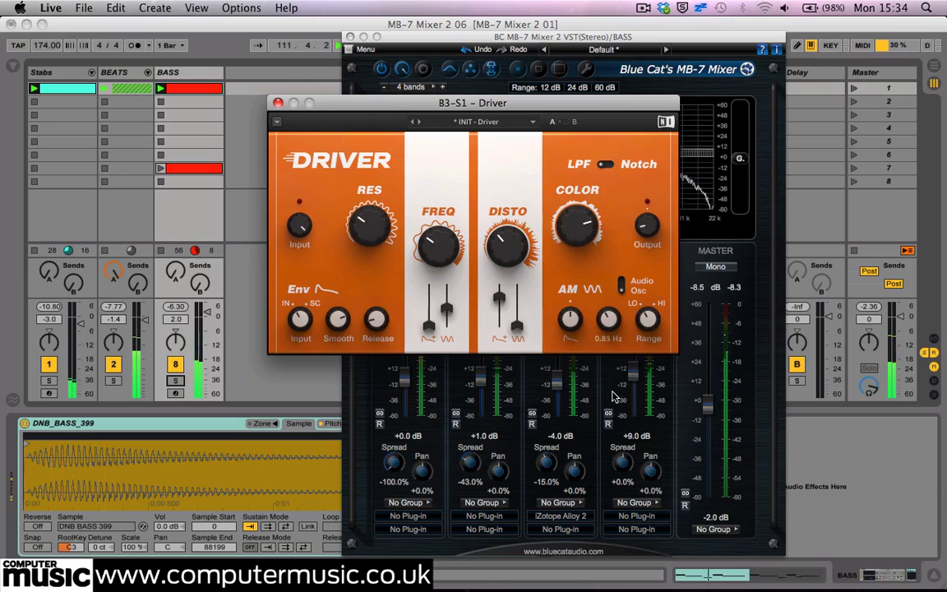